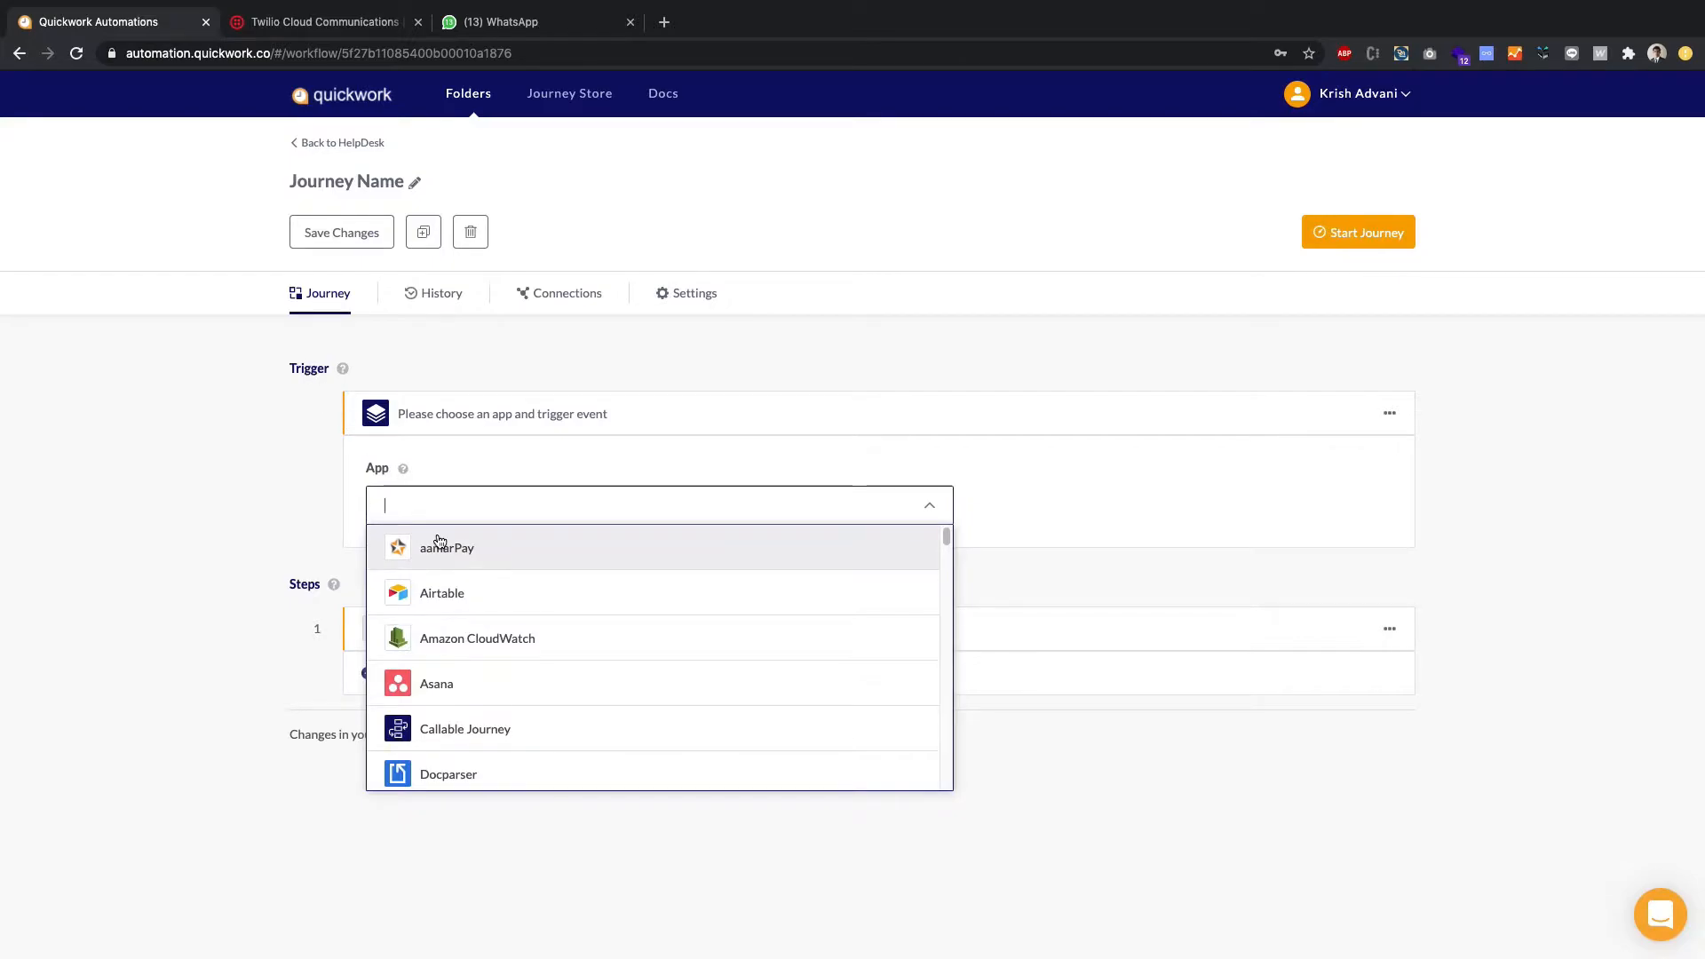
Step: Set the journey's trigger app to Whatsapp by Twilio and the trigger event to New text message
scroll(440, 542, "up", 5)
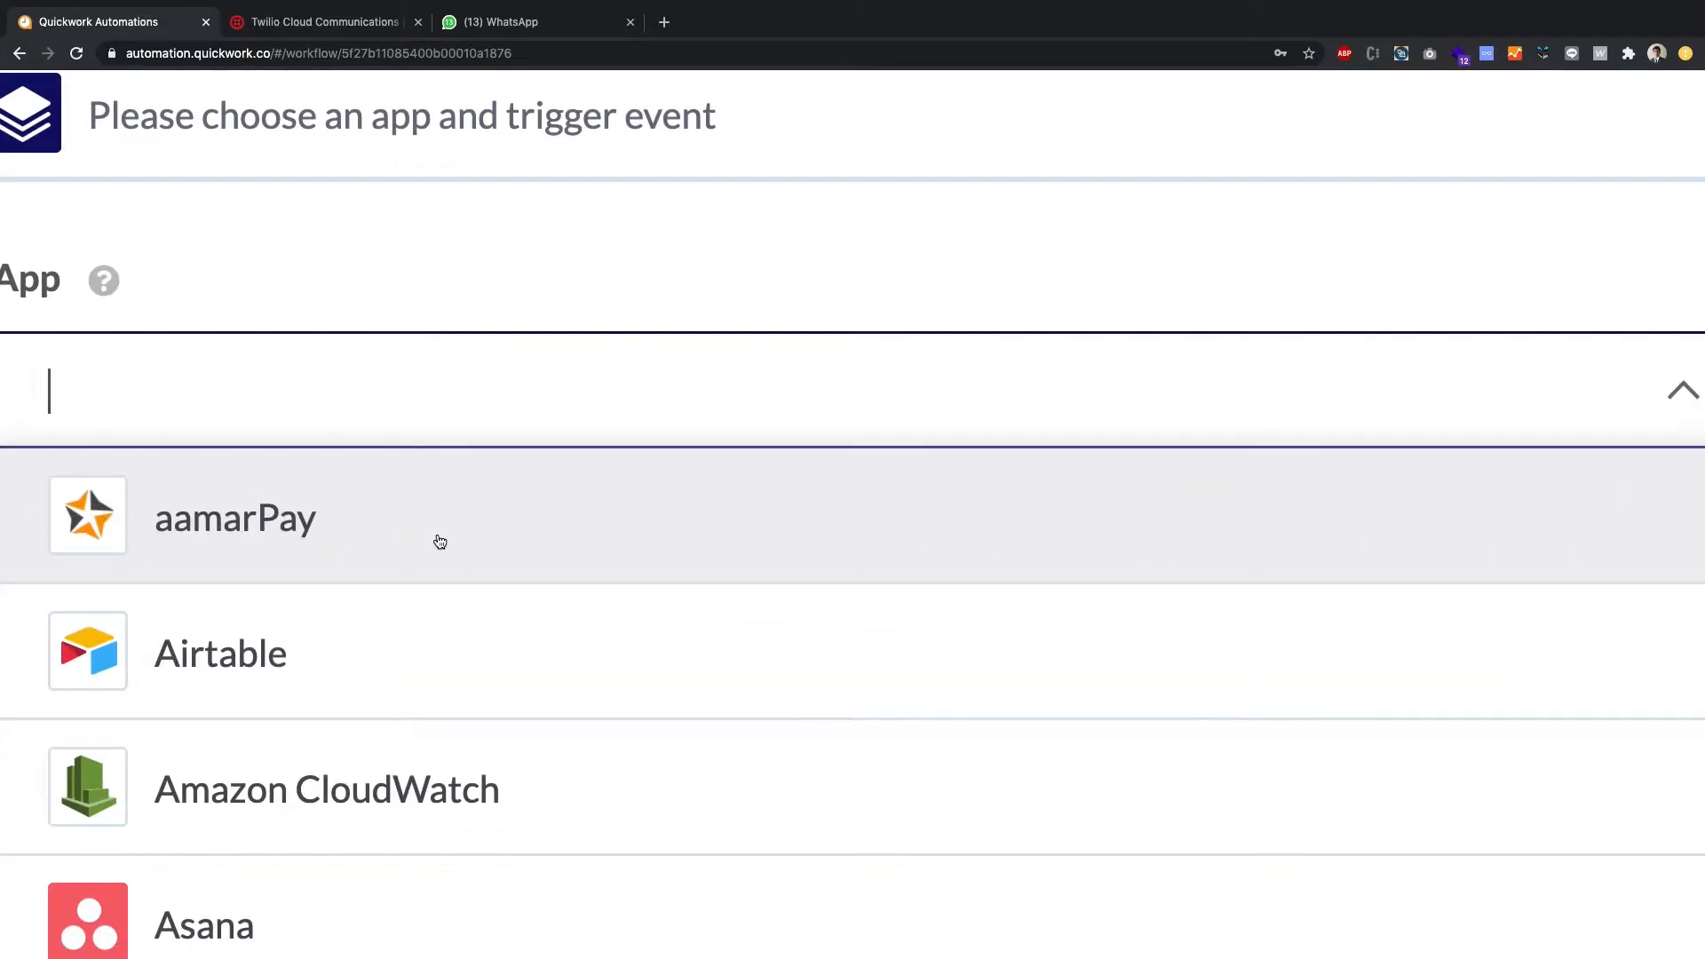
scroll(439, 543, "left", 3)
type("whats")
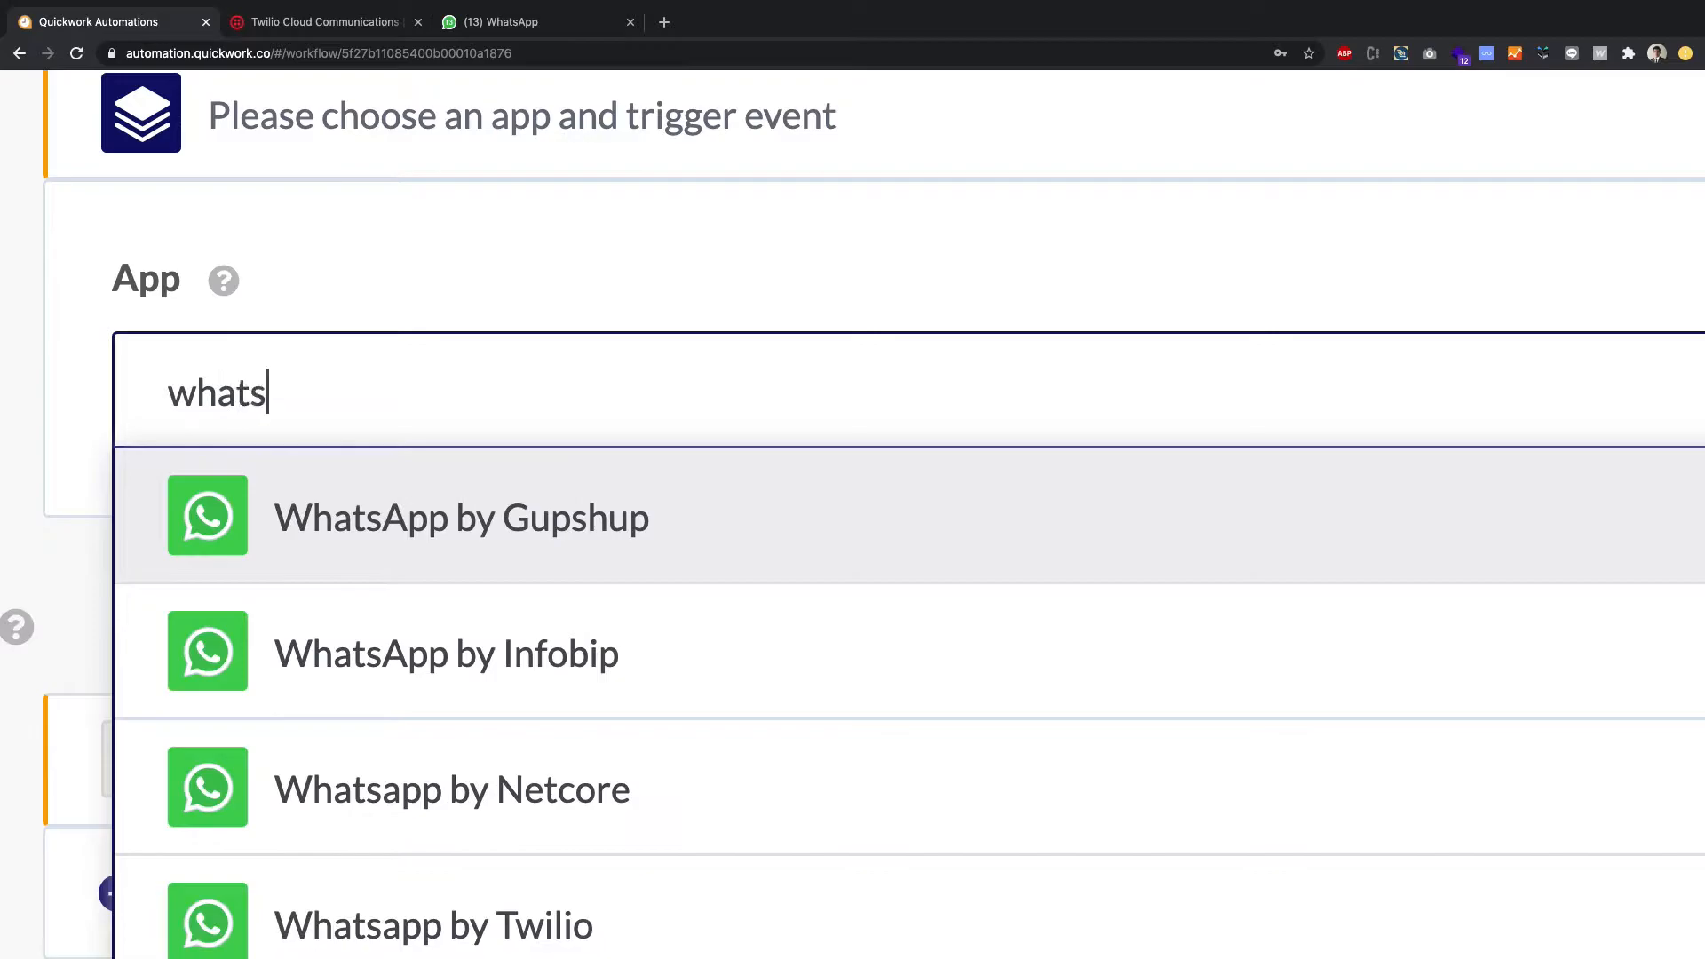
type("app by twi")
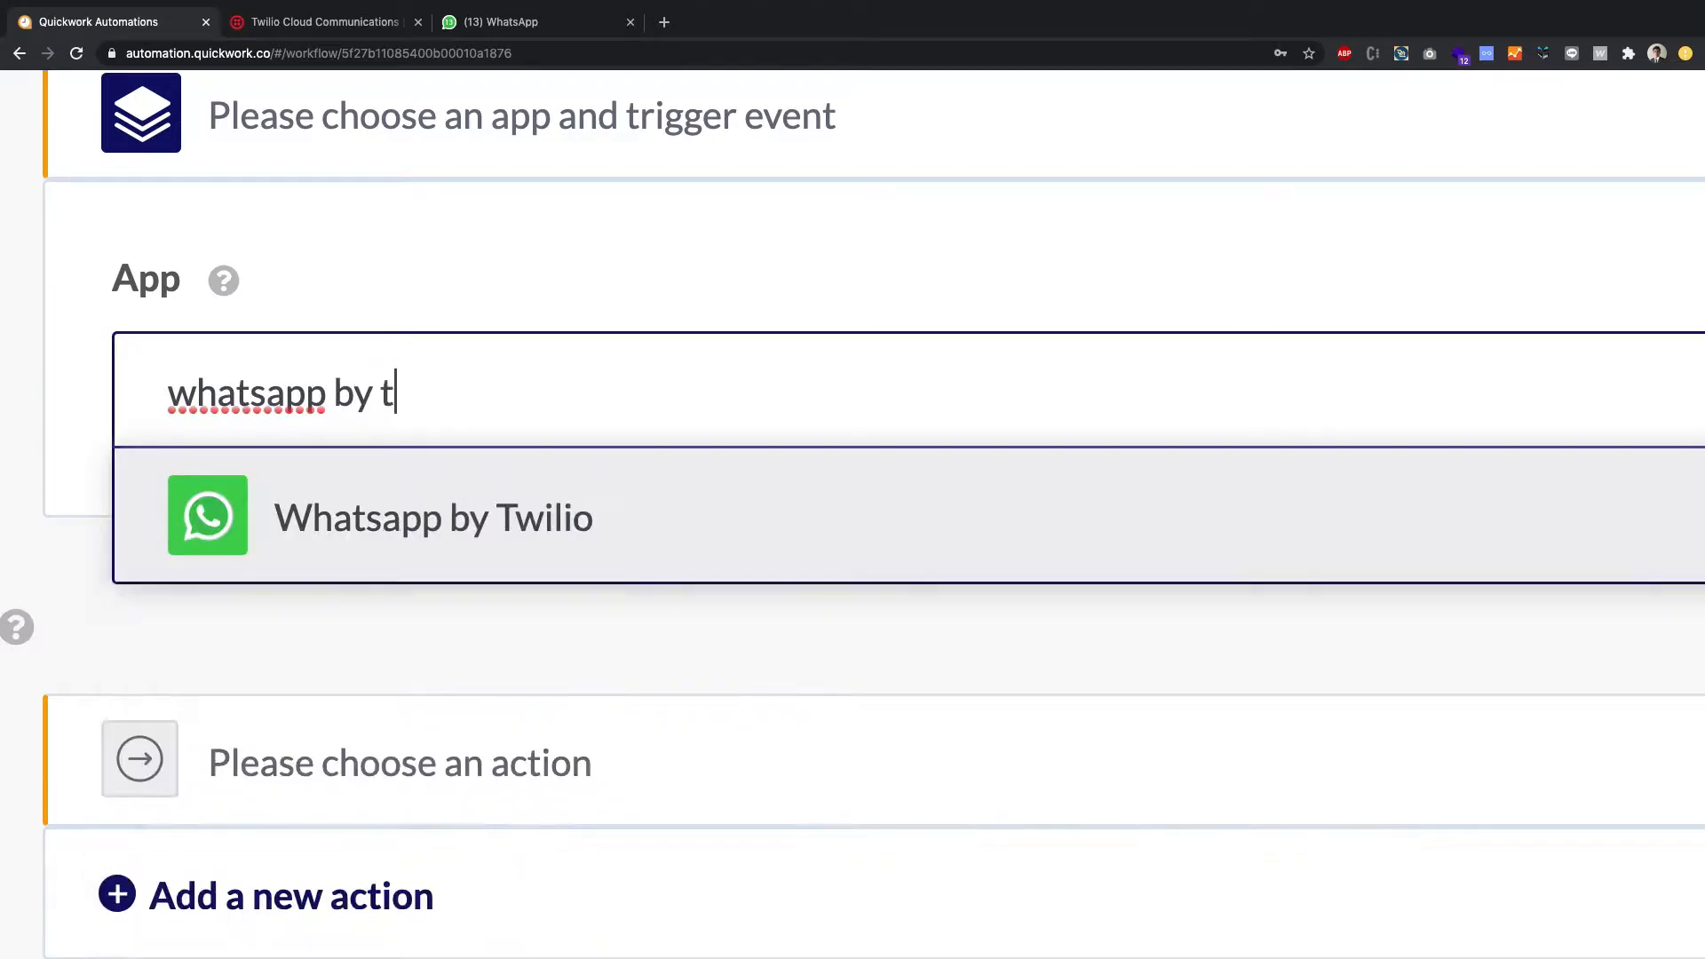
left_click(440, 542)
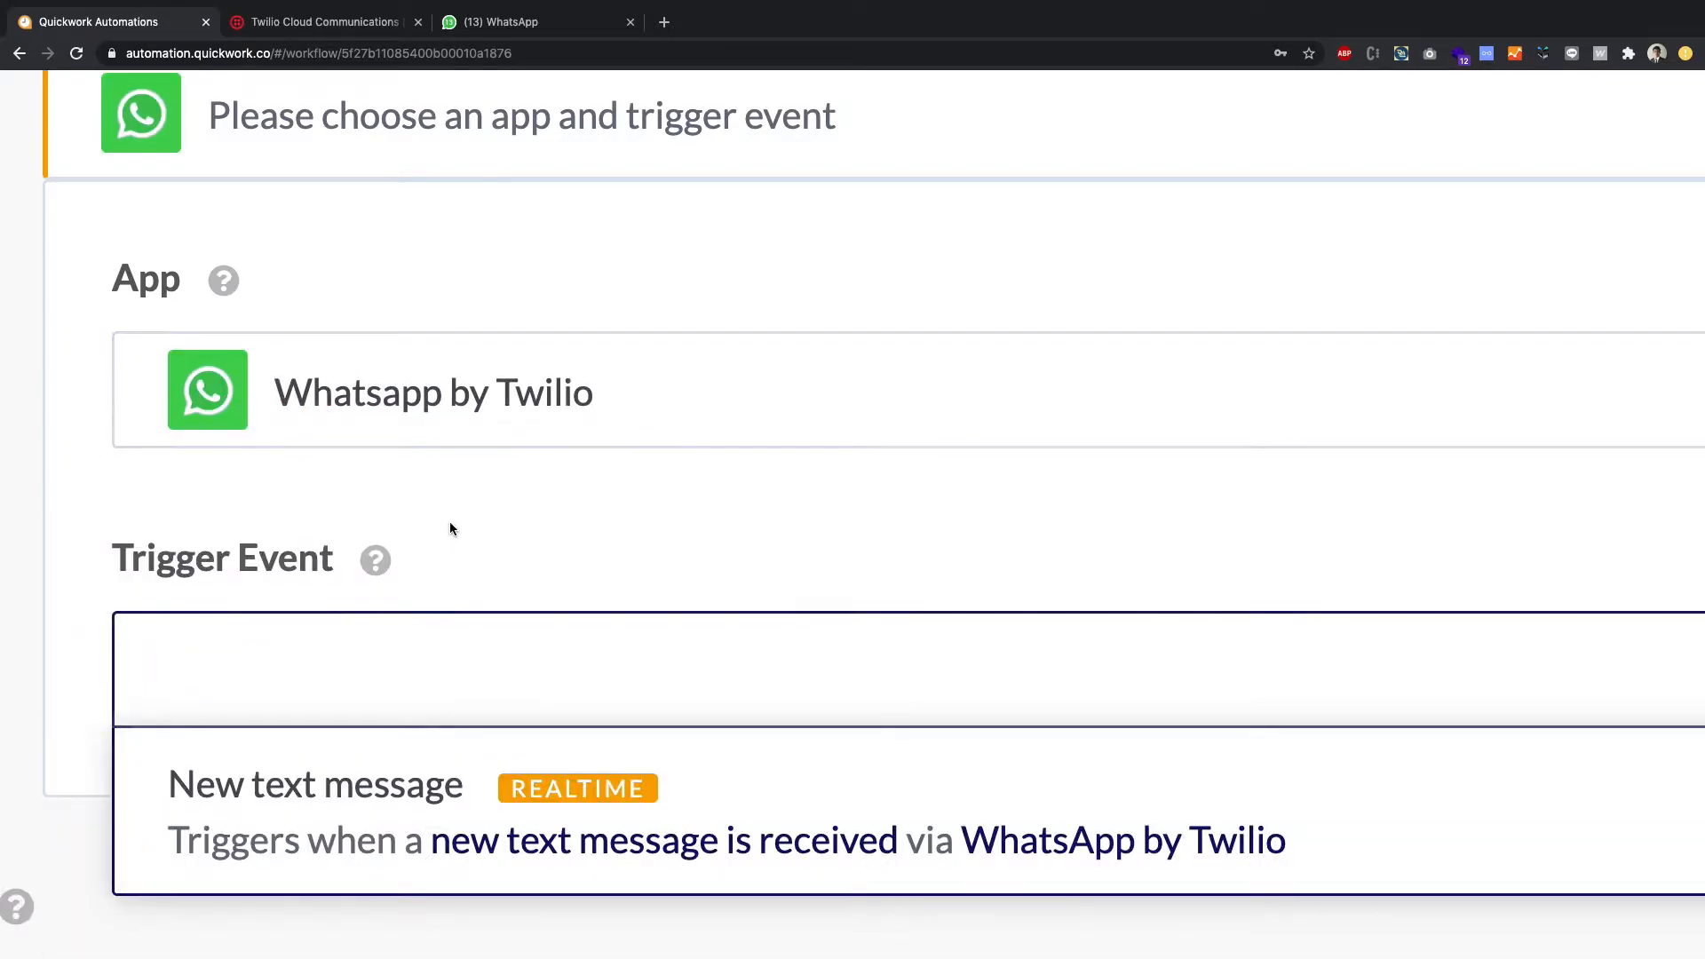
scroll(445, 810, "down", 1)
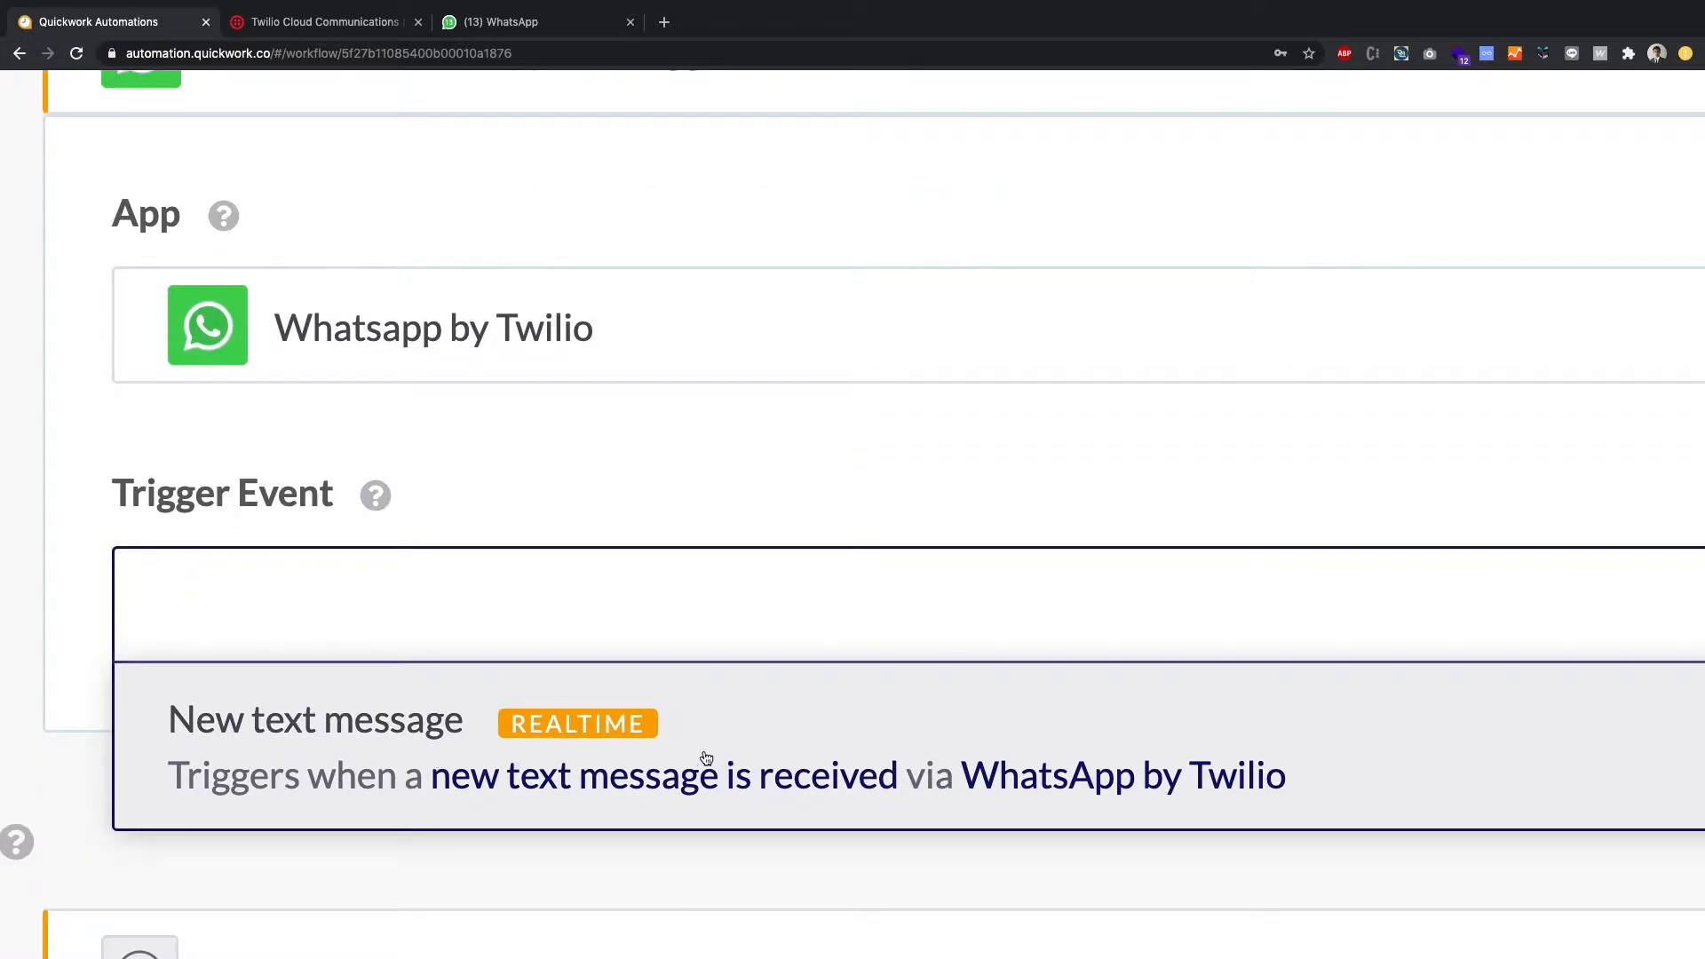
left_click(678, 737)
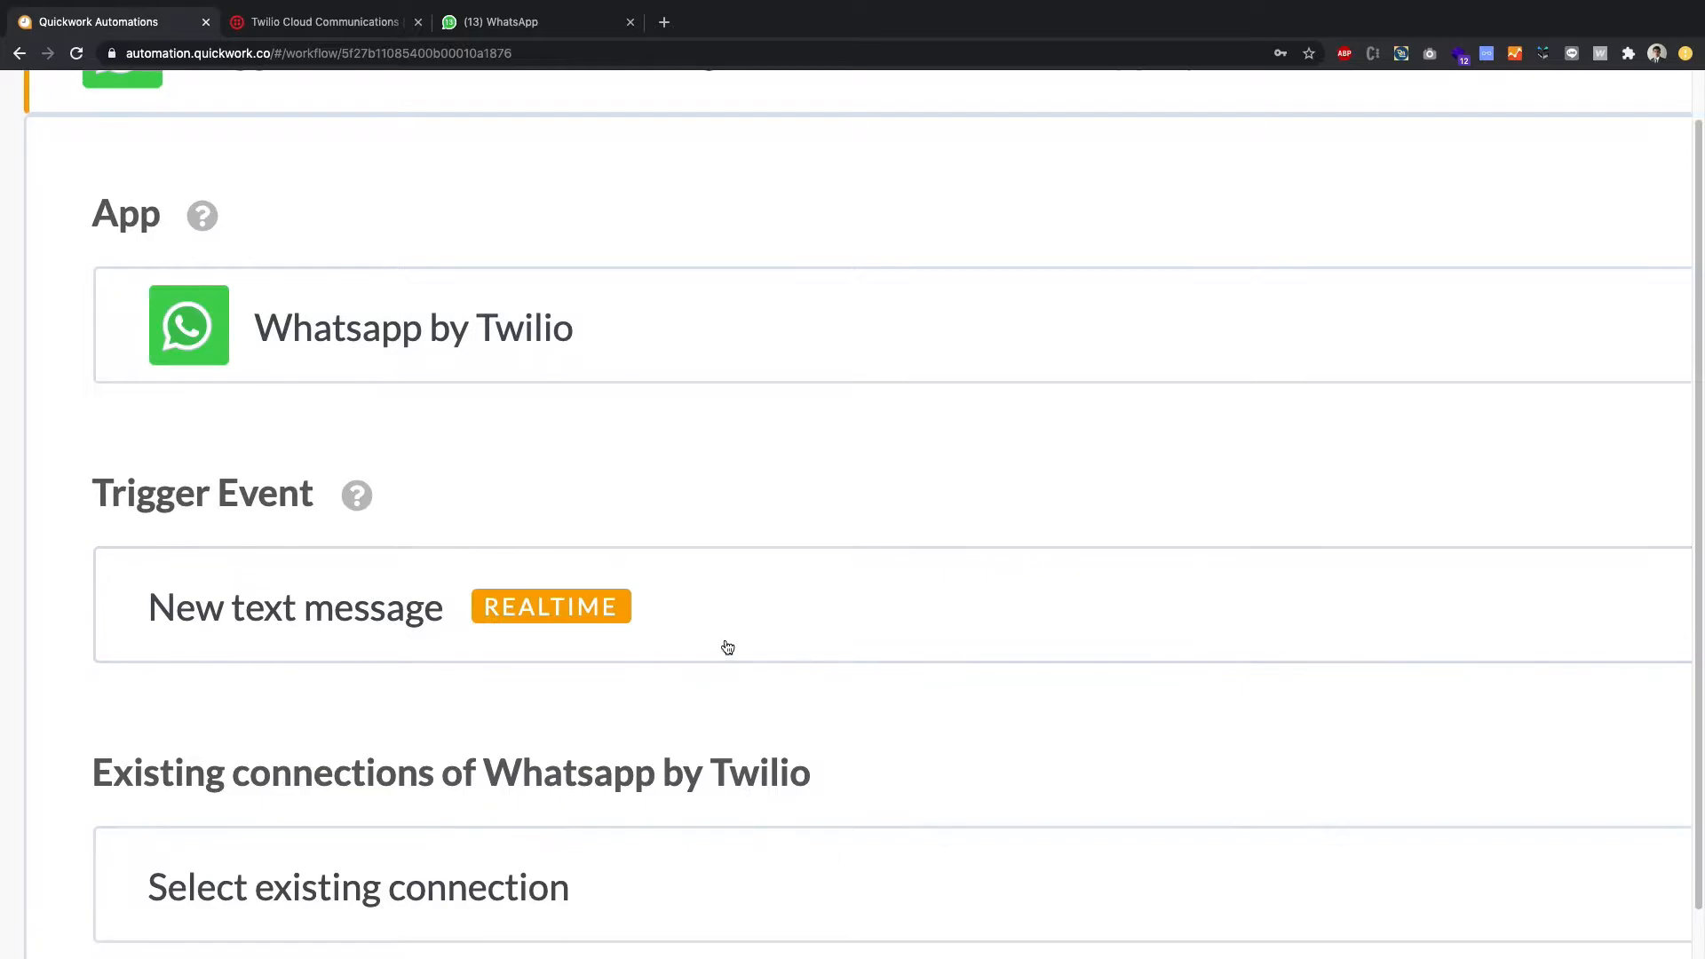
Step: Choose to create a new Whatsapp by Twilio connection for the trigger and start linking an account
scroll(728, 649, "down", 5)
scroll(444, 691, "down", 2)
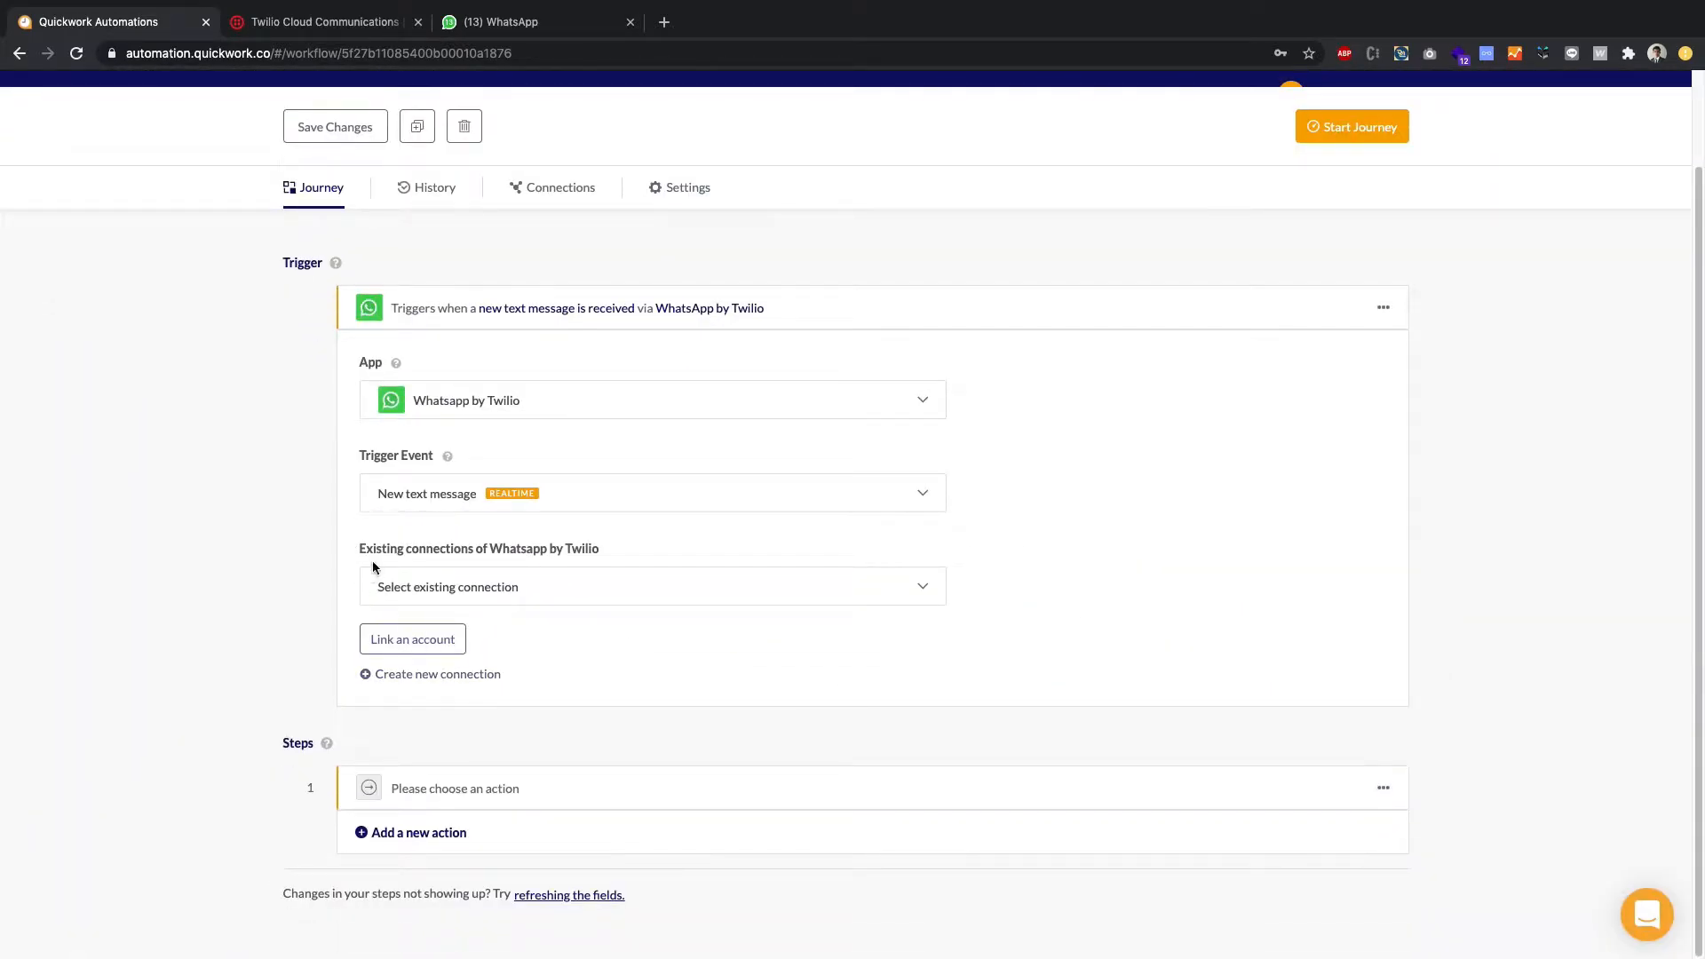
left_click(404, 591)
left_click(396, 609)
left_click(422, 677)
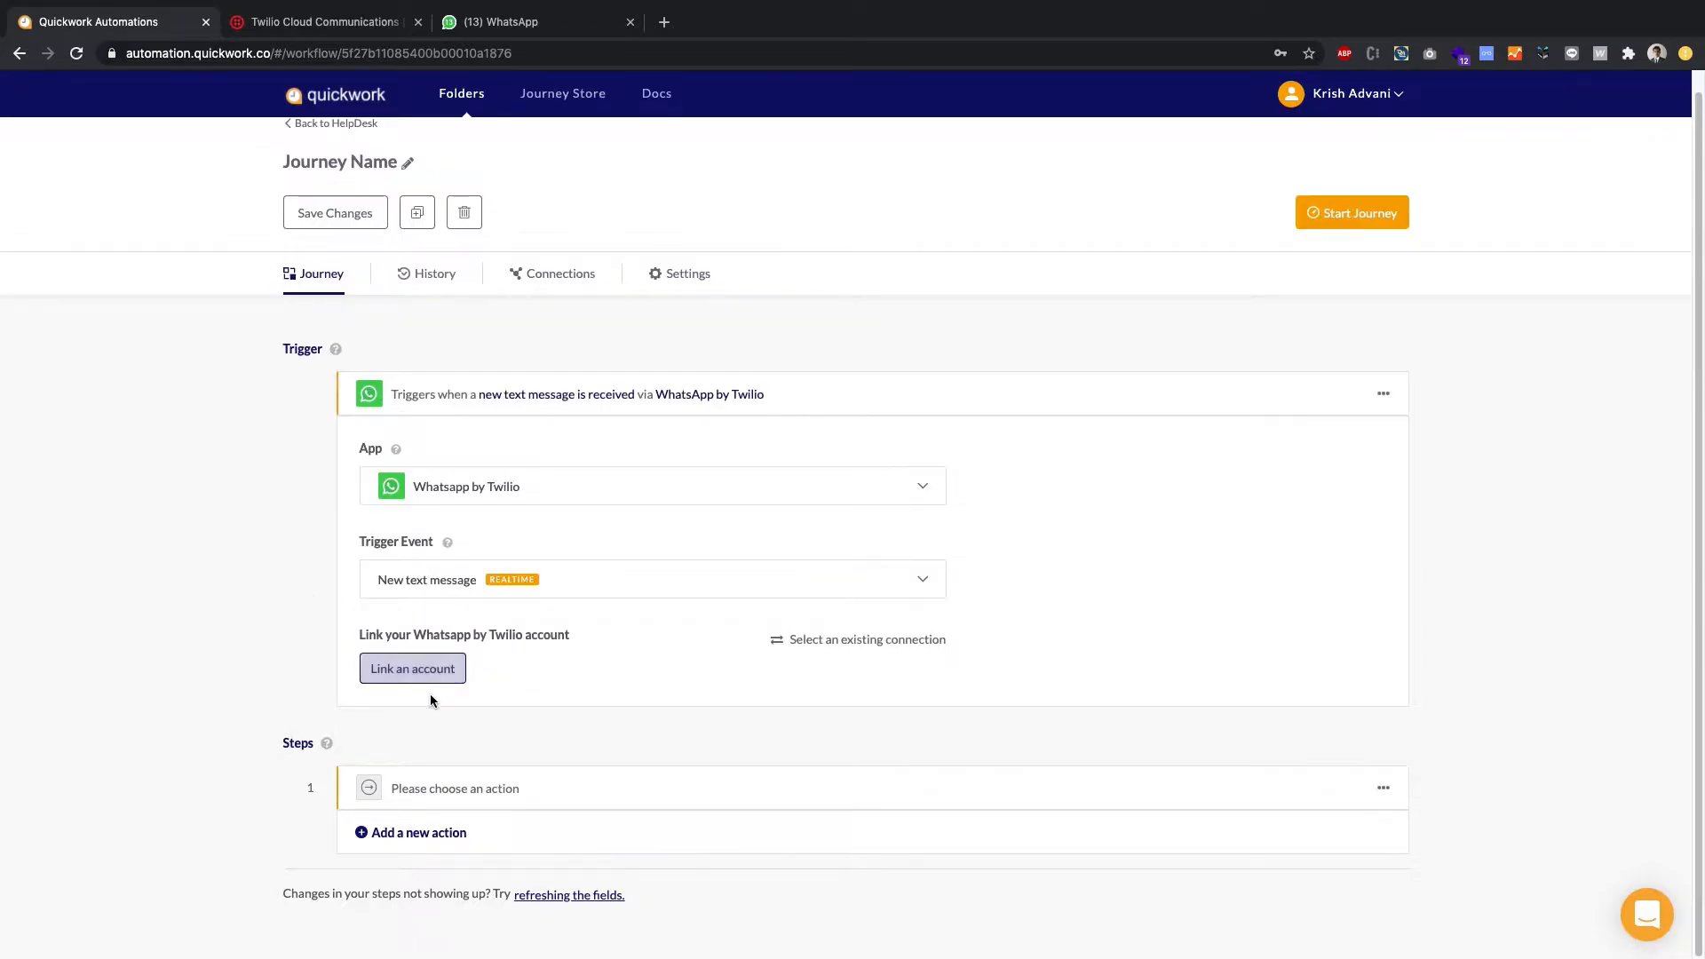
left_click(419, 673)
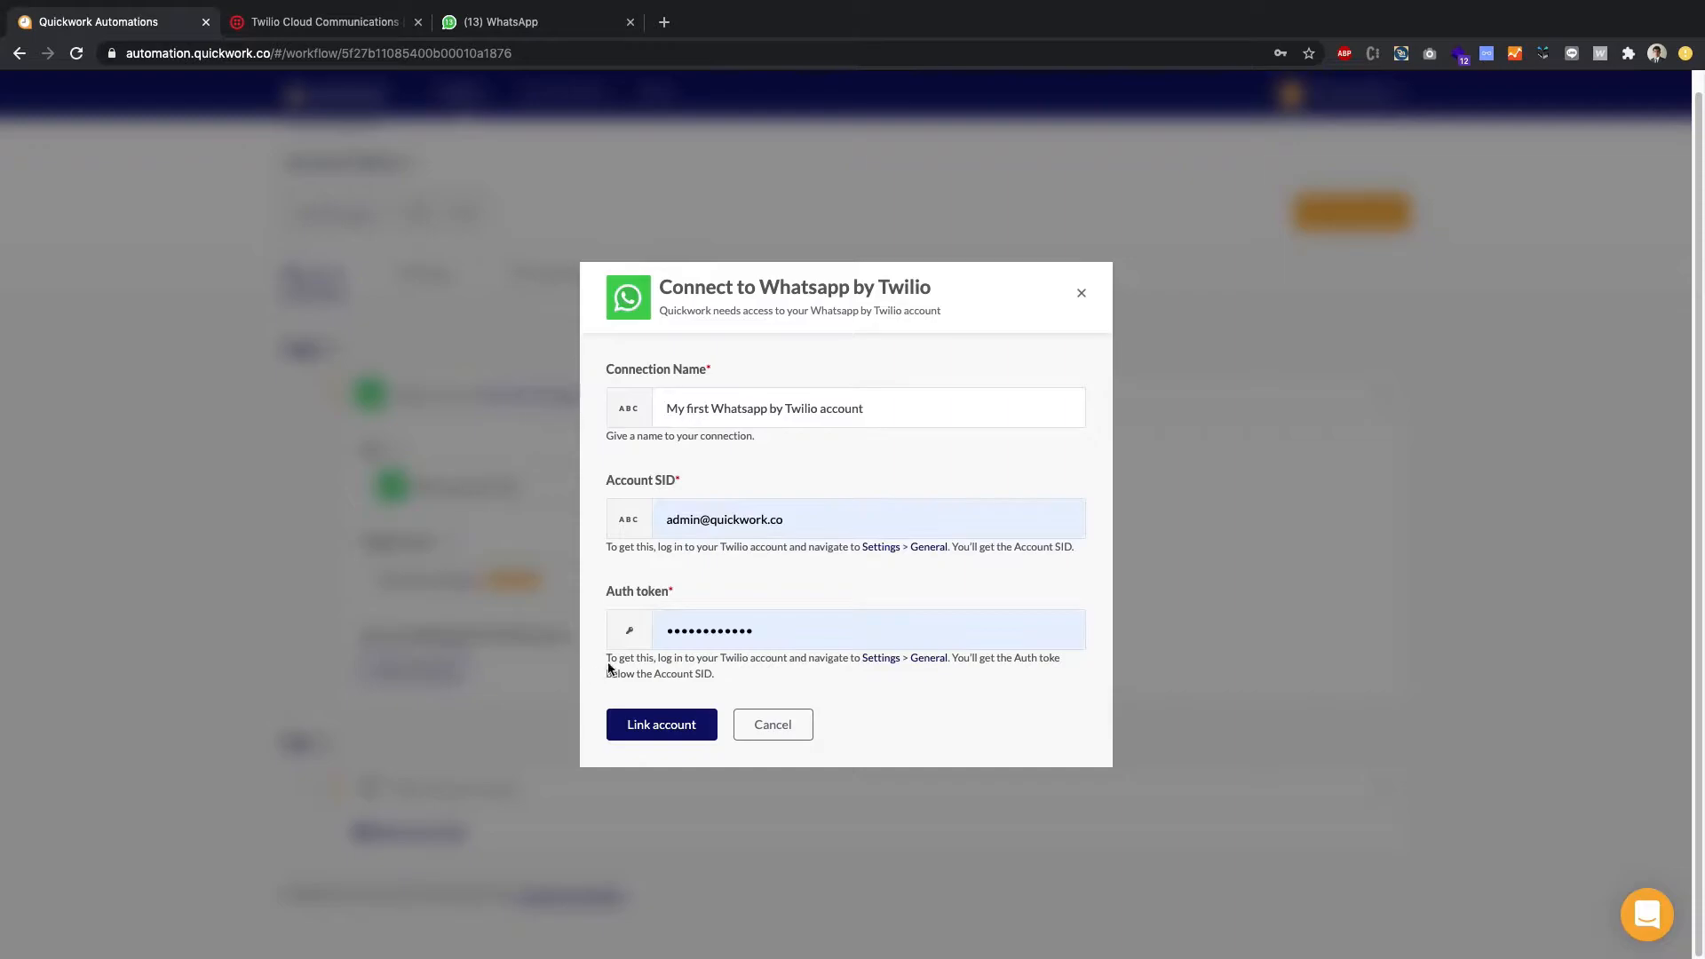
Step: Clear the prefilled Account SID and Auth token fields and rename the connection "My second Whatsapp by Twilio account"
left_click(741, 520)
key("ctrl+a")
key("BackSpace")
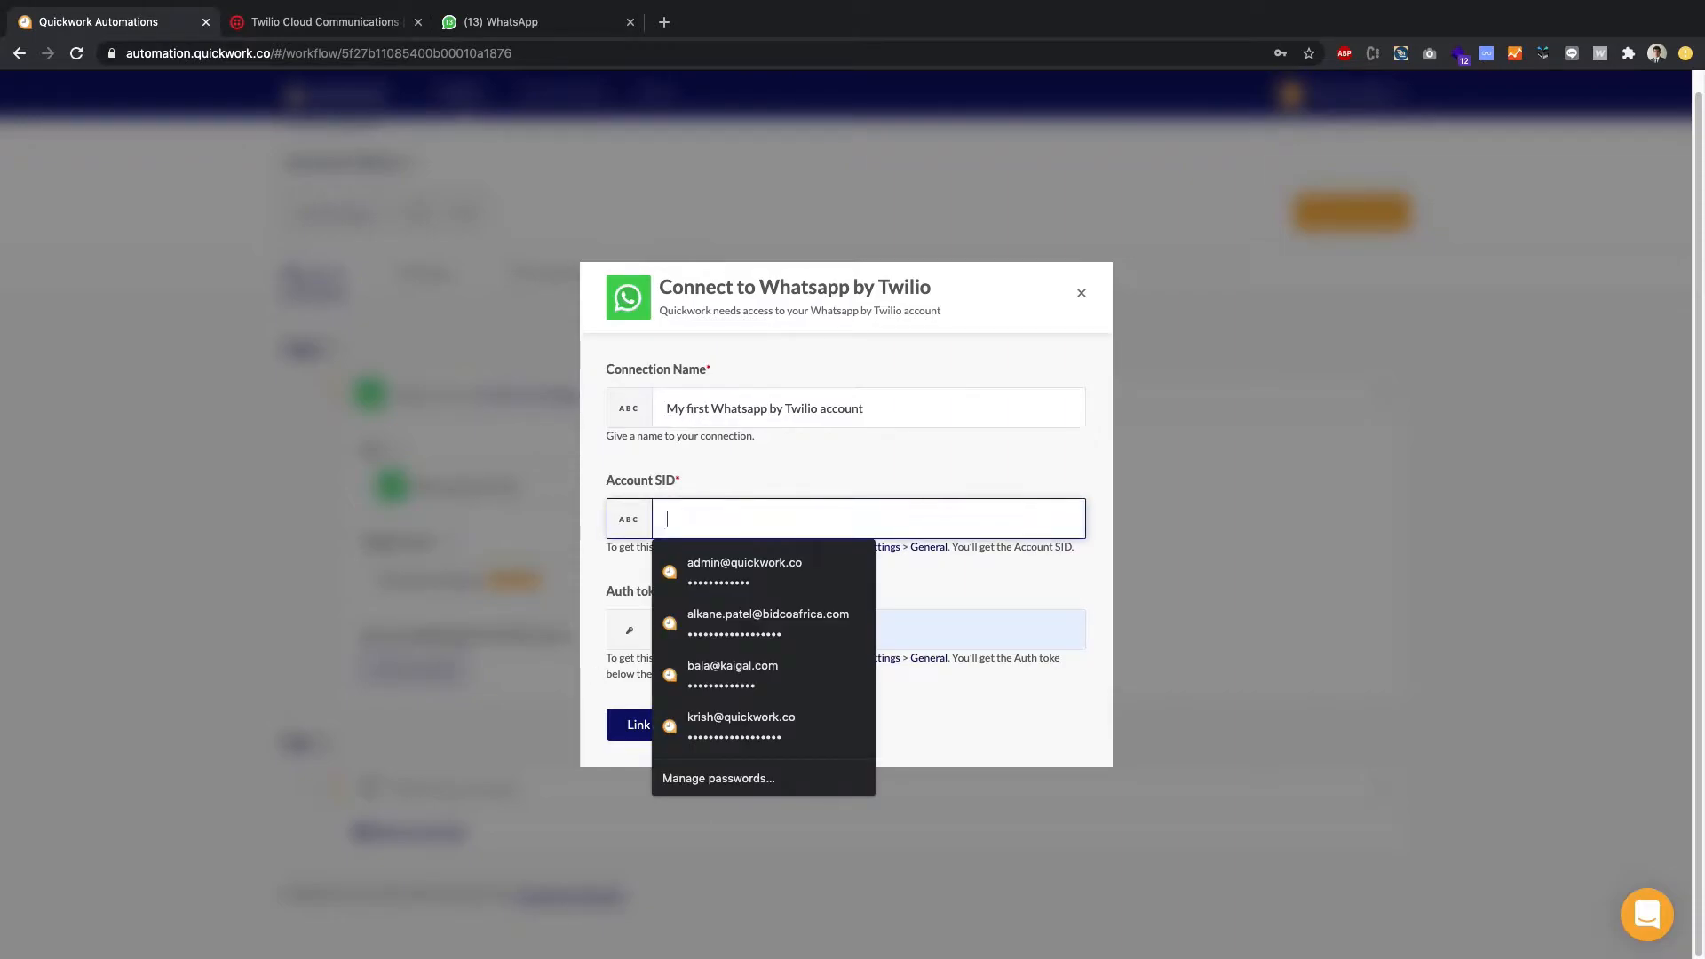
key("Tab")
key("BackSpace")
left_click(689, 397)
double_click(697, 408)
type("second")
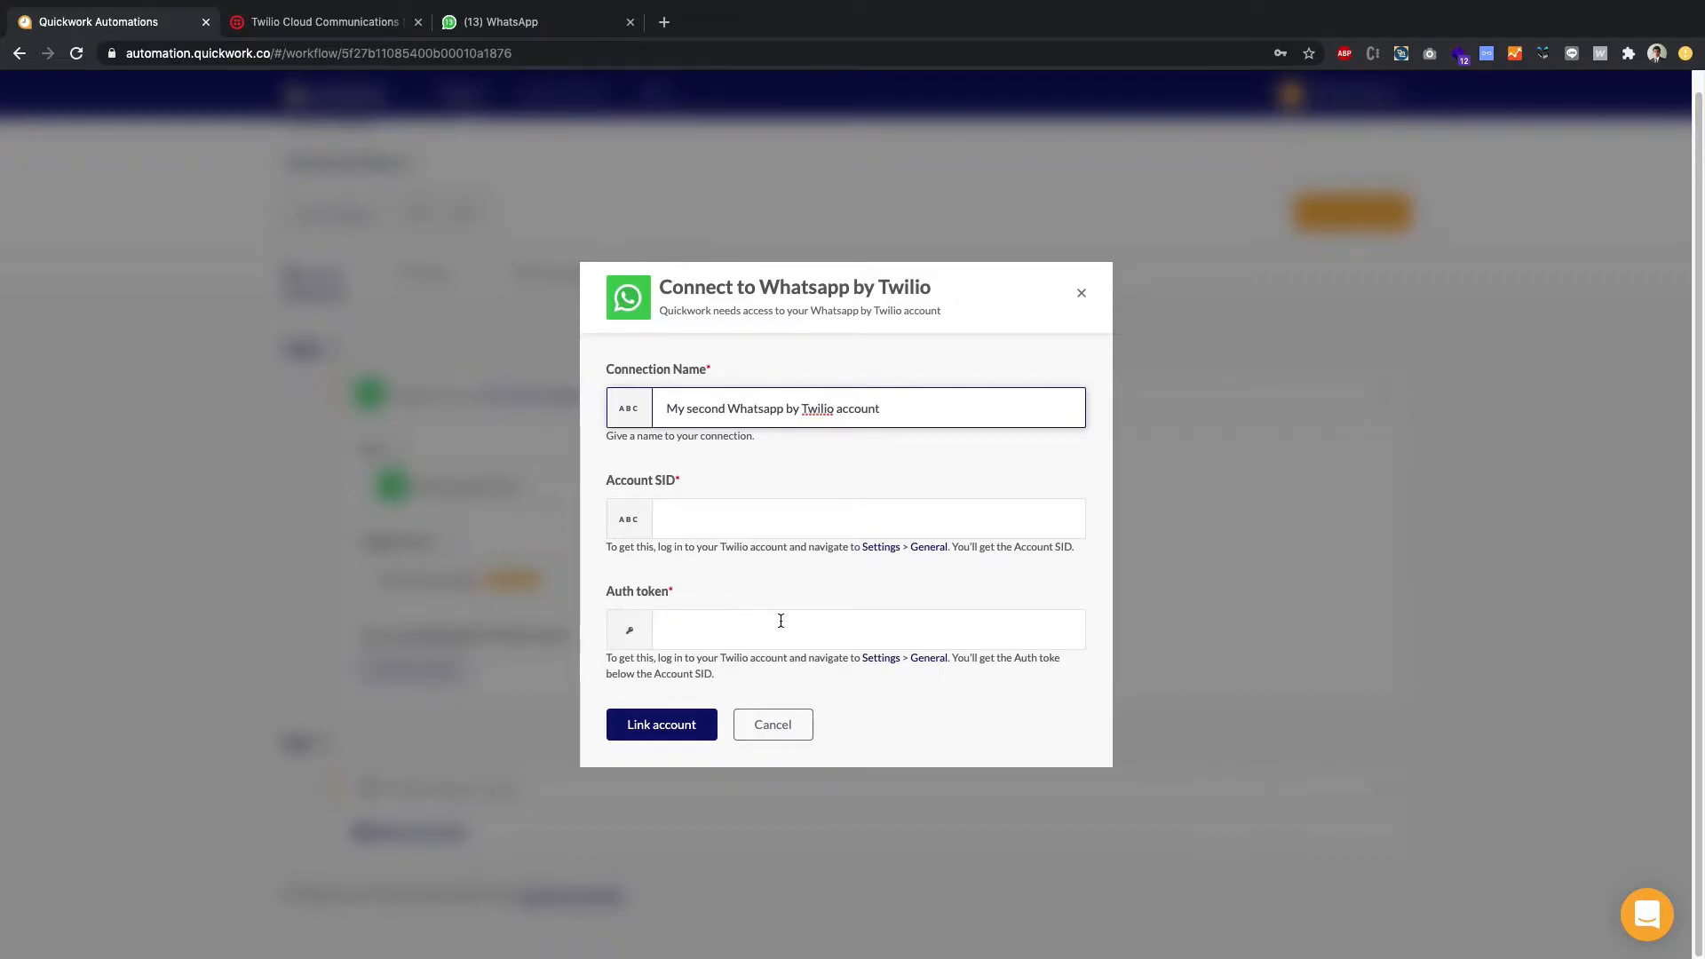
left_click(733, 526)
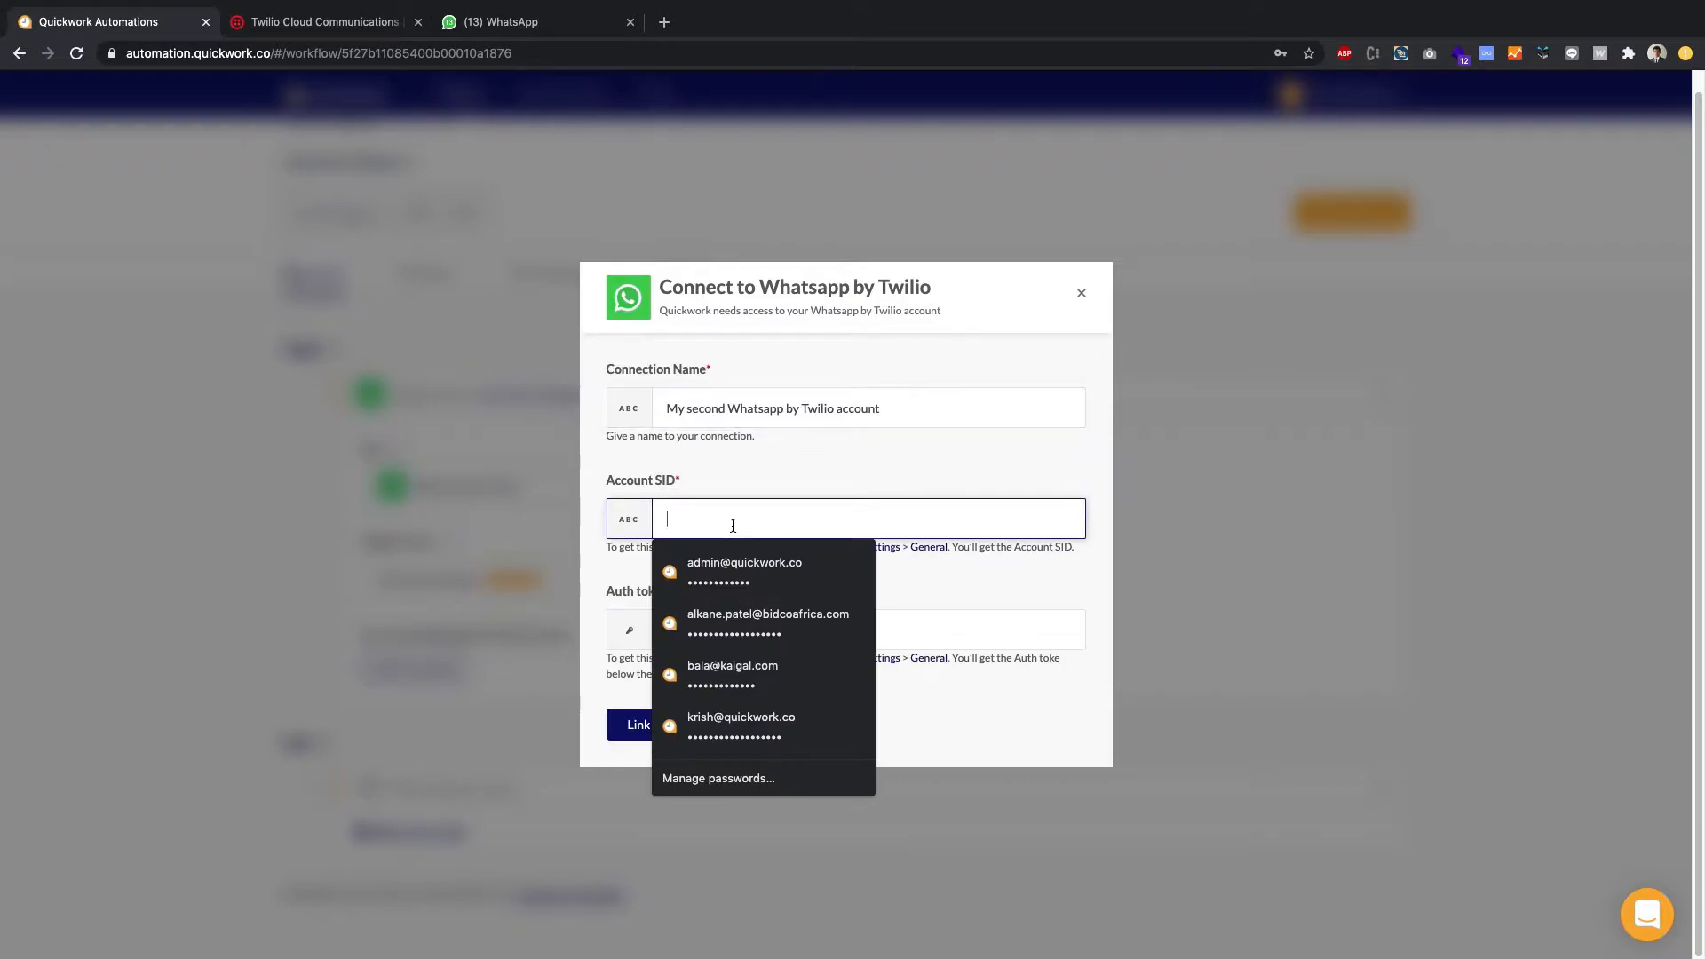
left_click(724, 472)
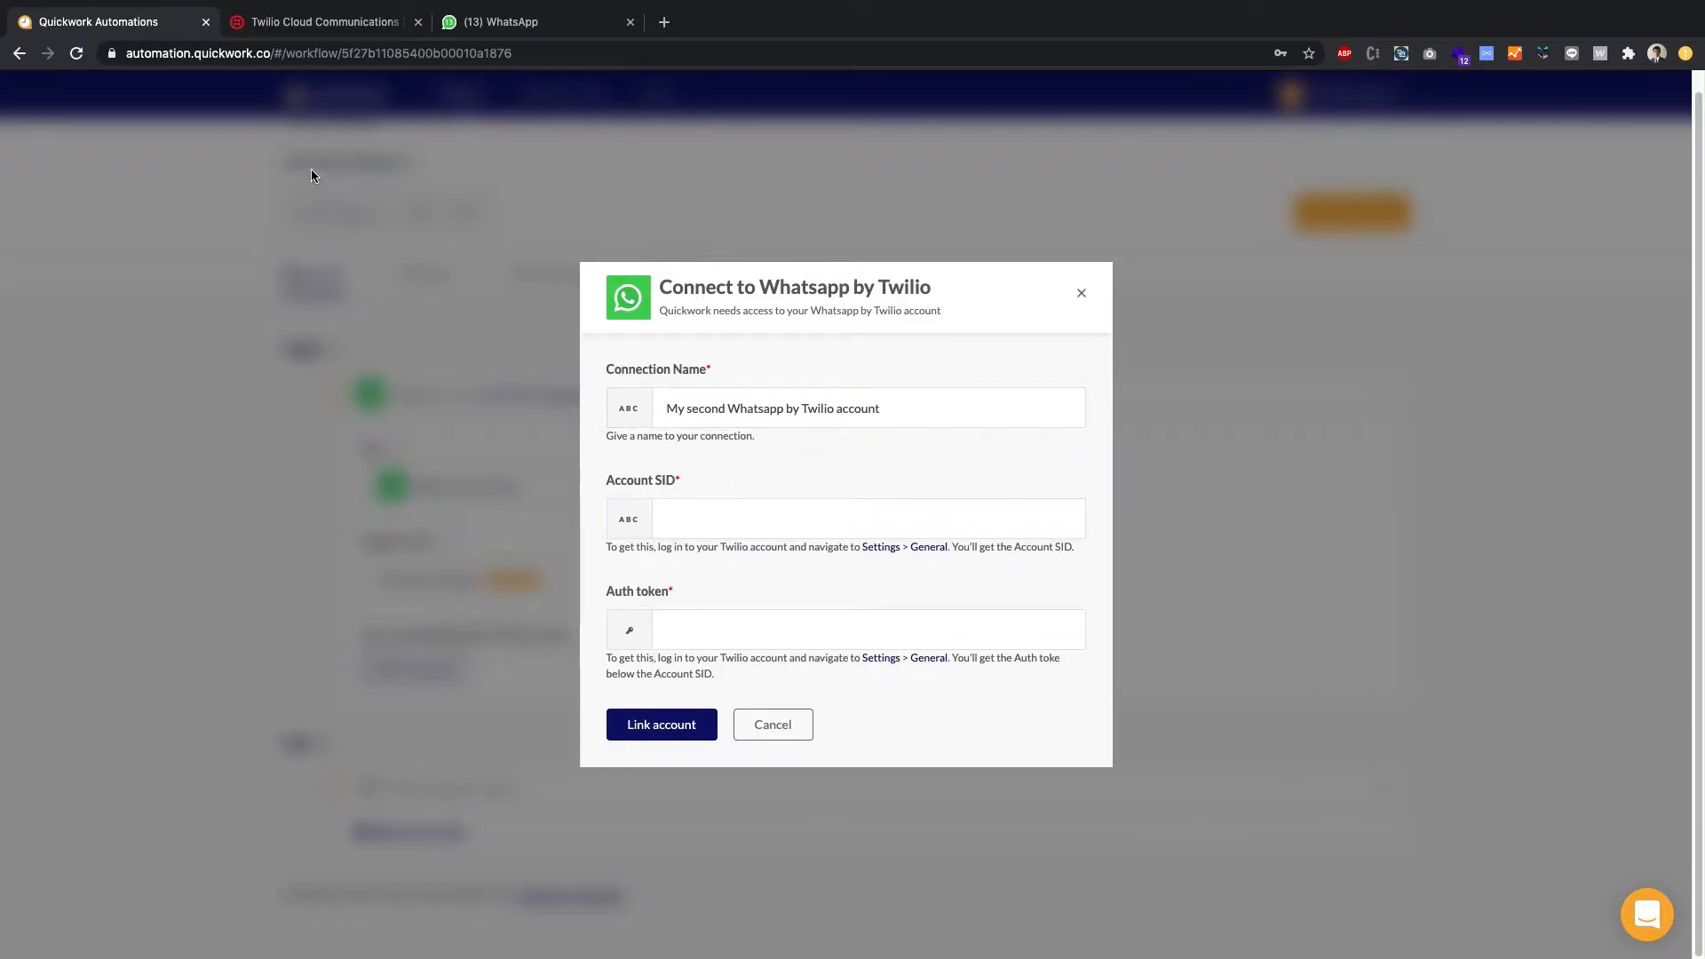
Step: Switch to the Twilio console and open the project's general settings at the API Credentials section
left_click(271, 25)
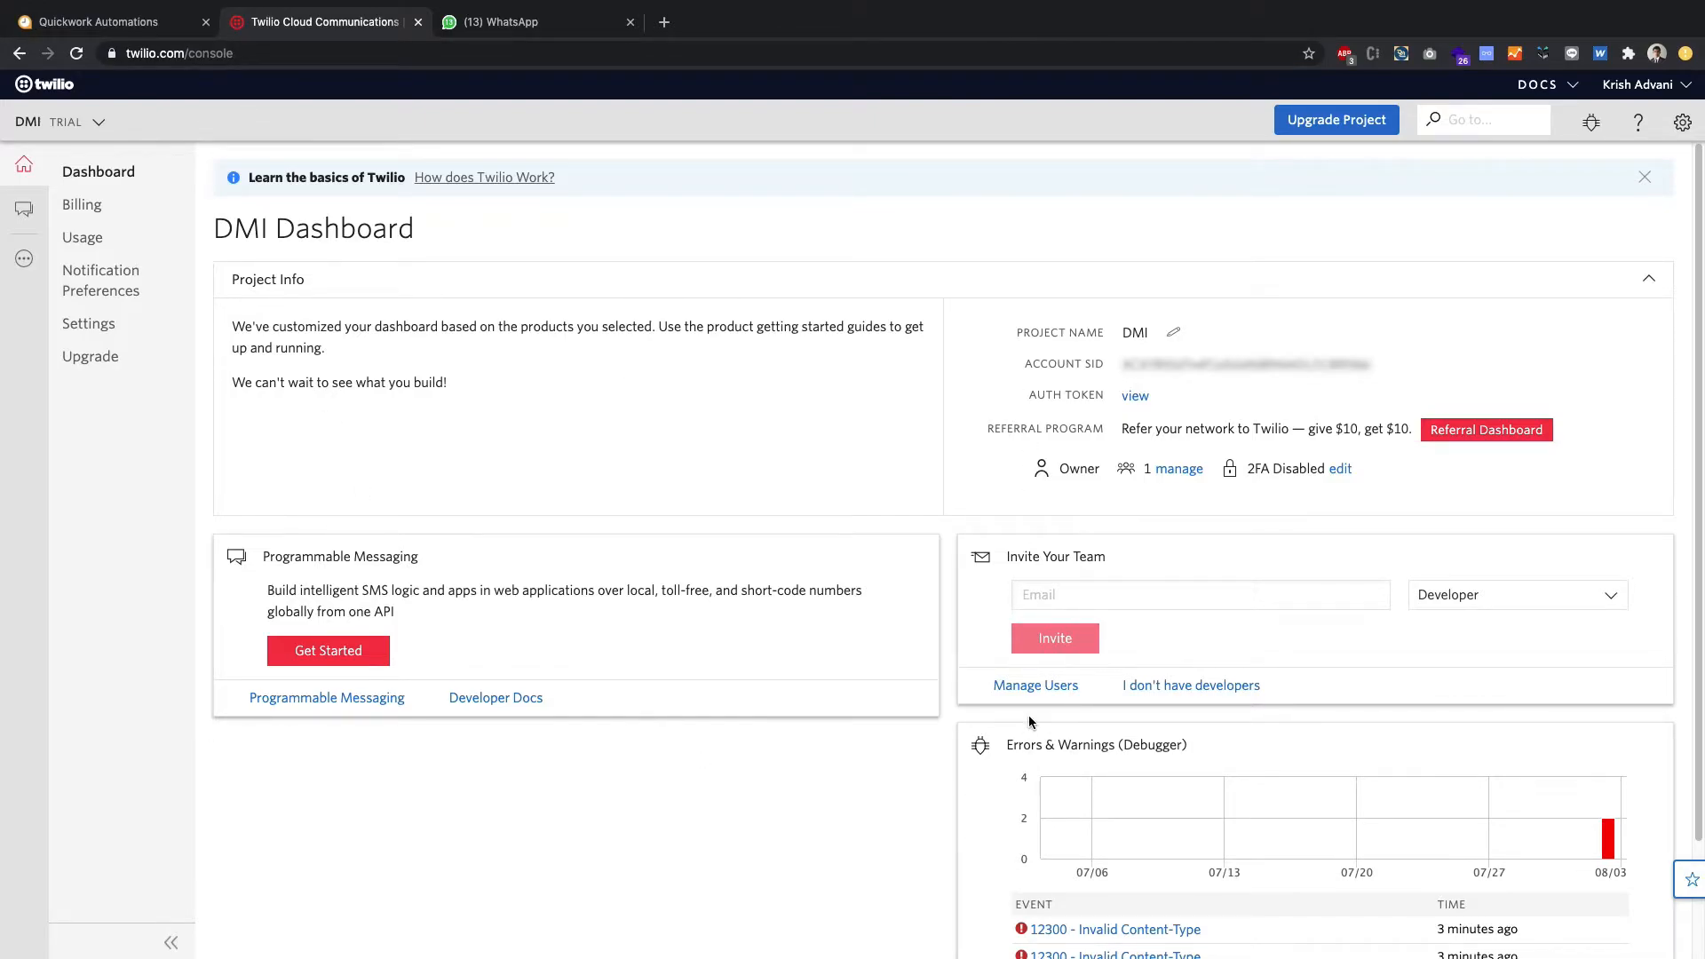
left_click(107, 326)
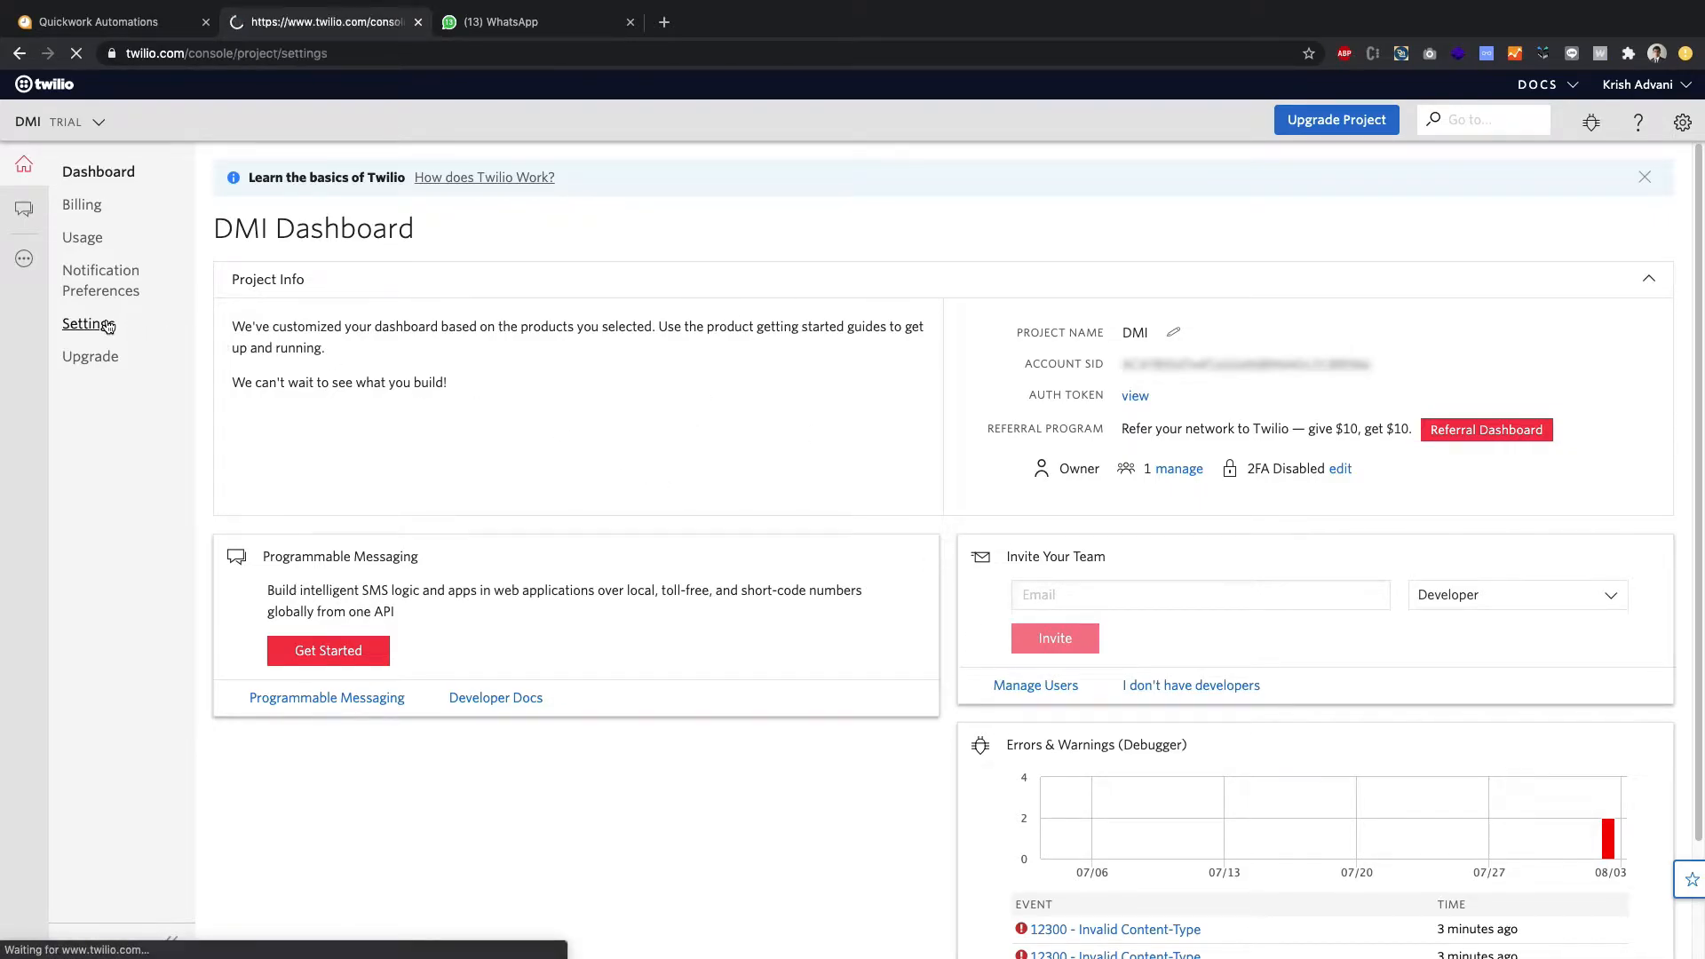
scroll(574, 358, "down", 2)
scroll(574, 356, "down", 3)
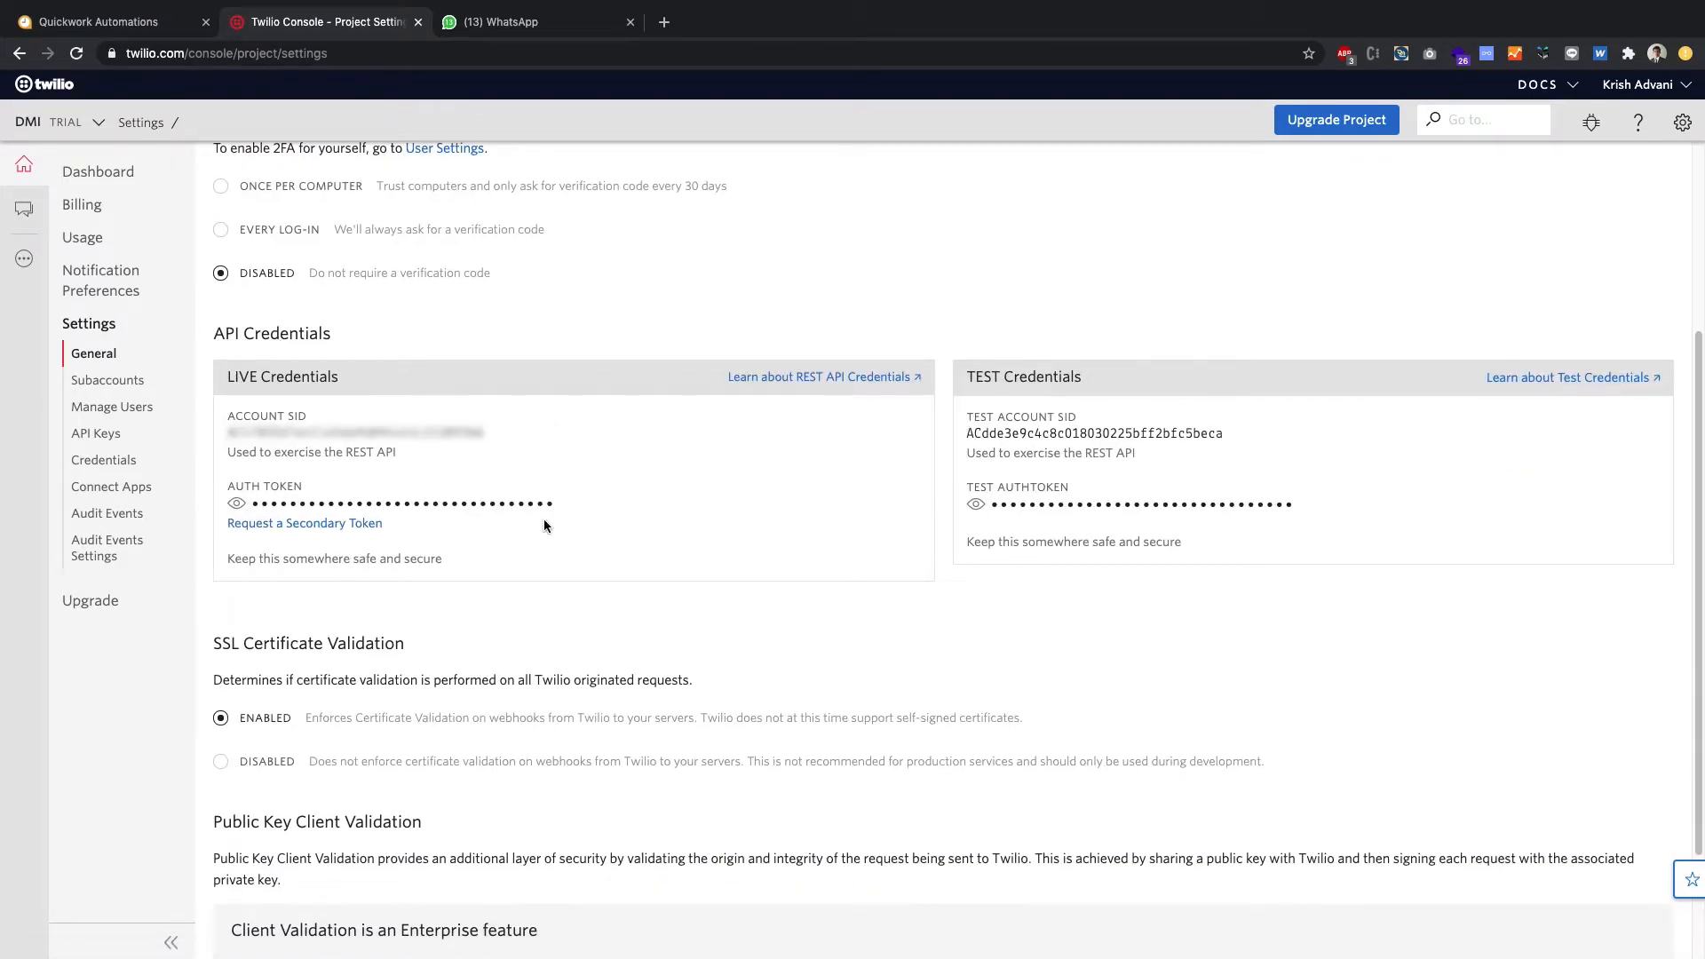
scroll(236, 396, "up", 5)
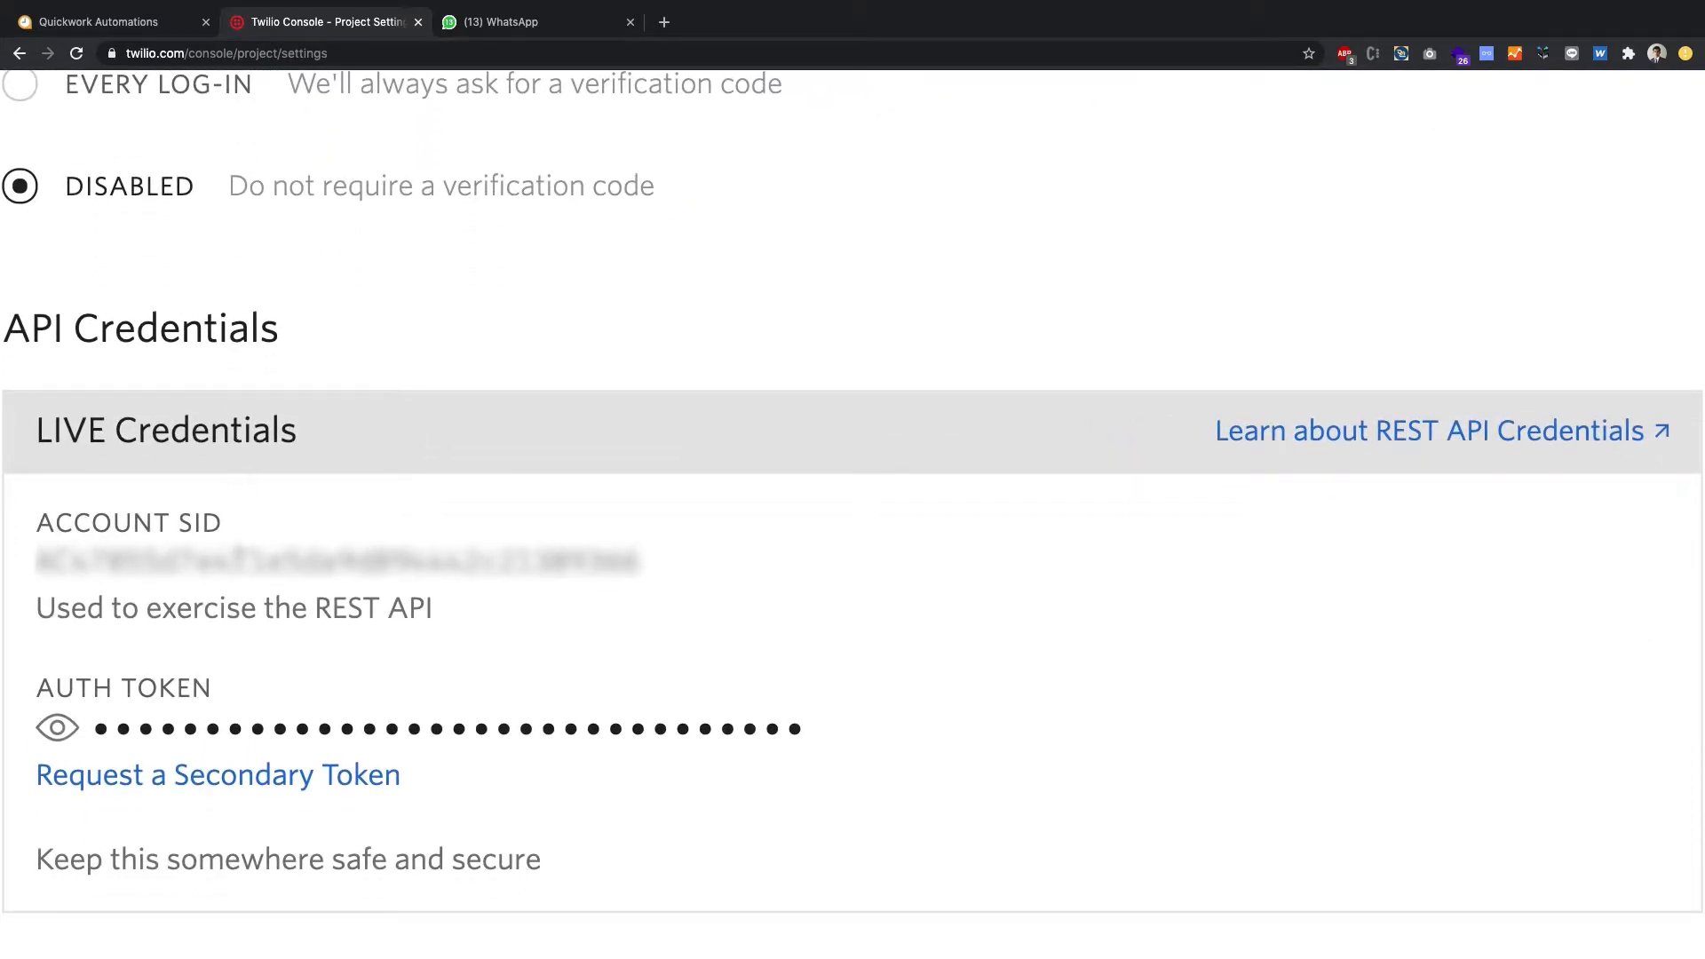
Step: Copy the live Account SID from Twilio and paste it into the Account SID field of the Quickwork connection
double_click(337, 562)
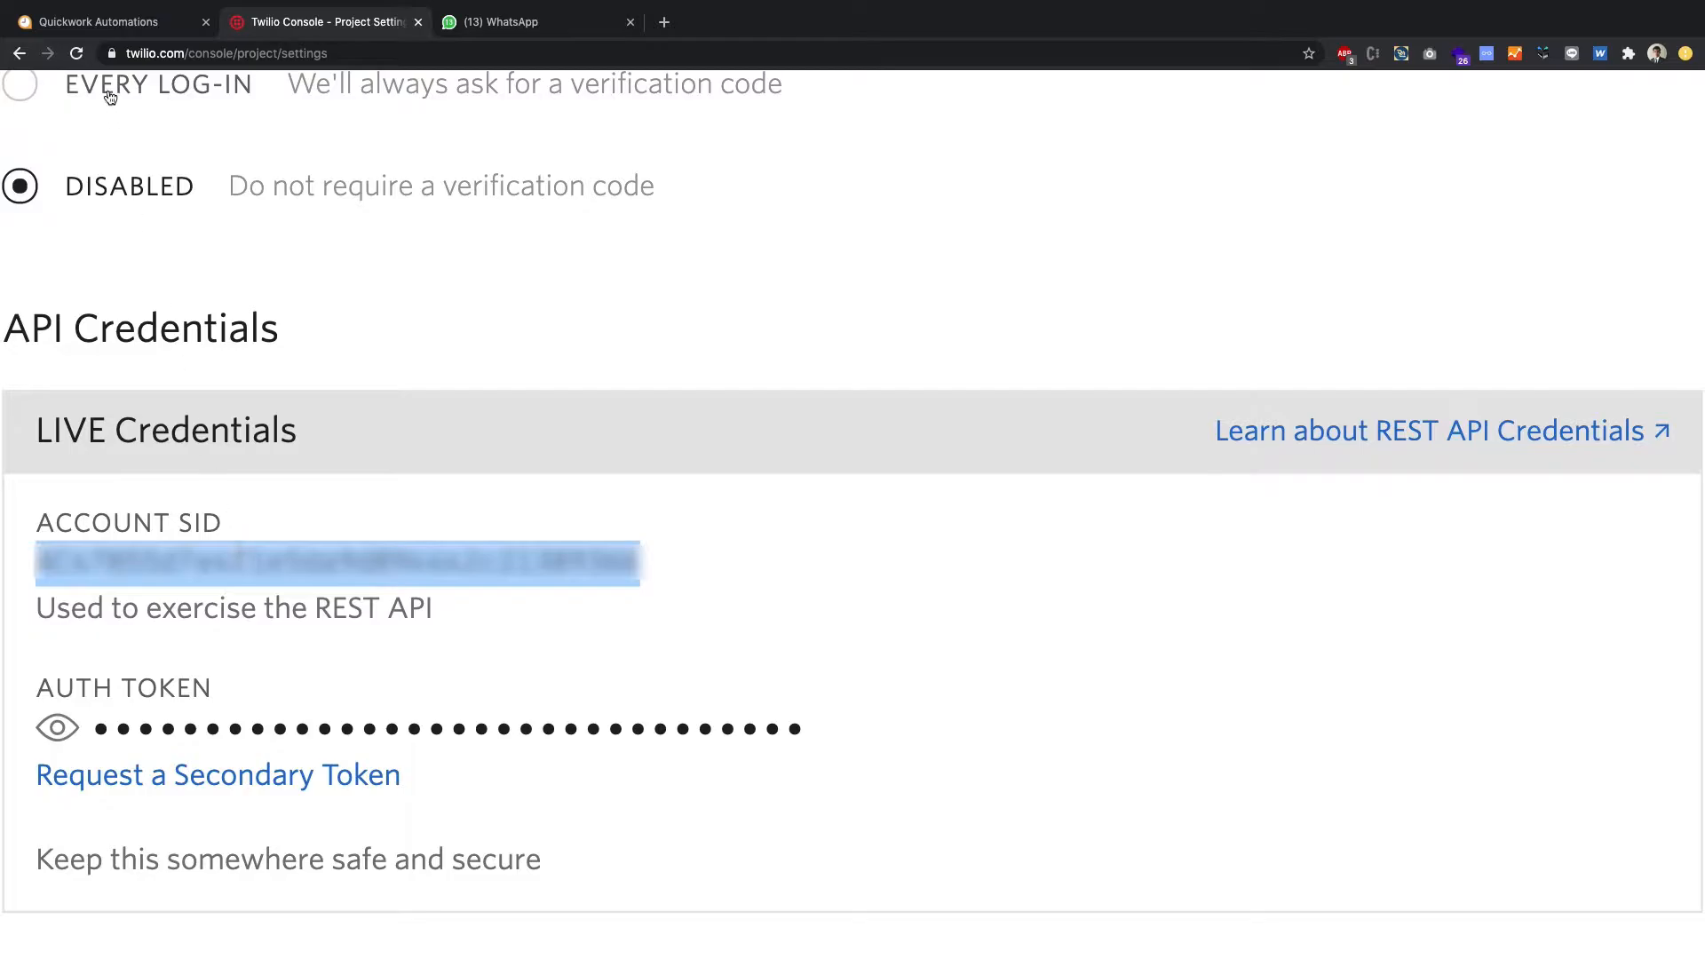
left_click(98, 21)
left_click(711, 533)
key("super+v")
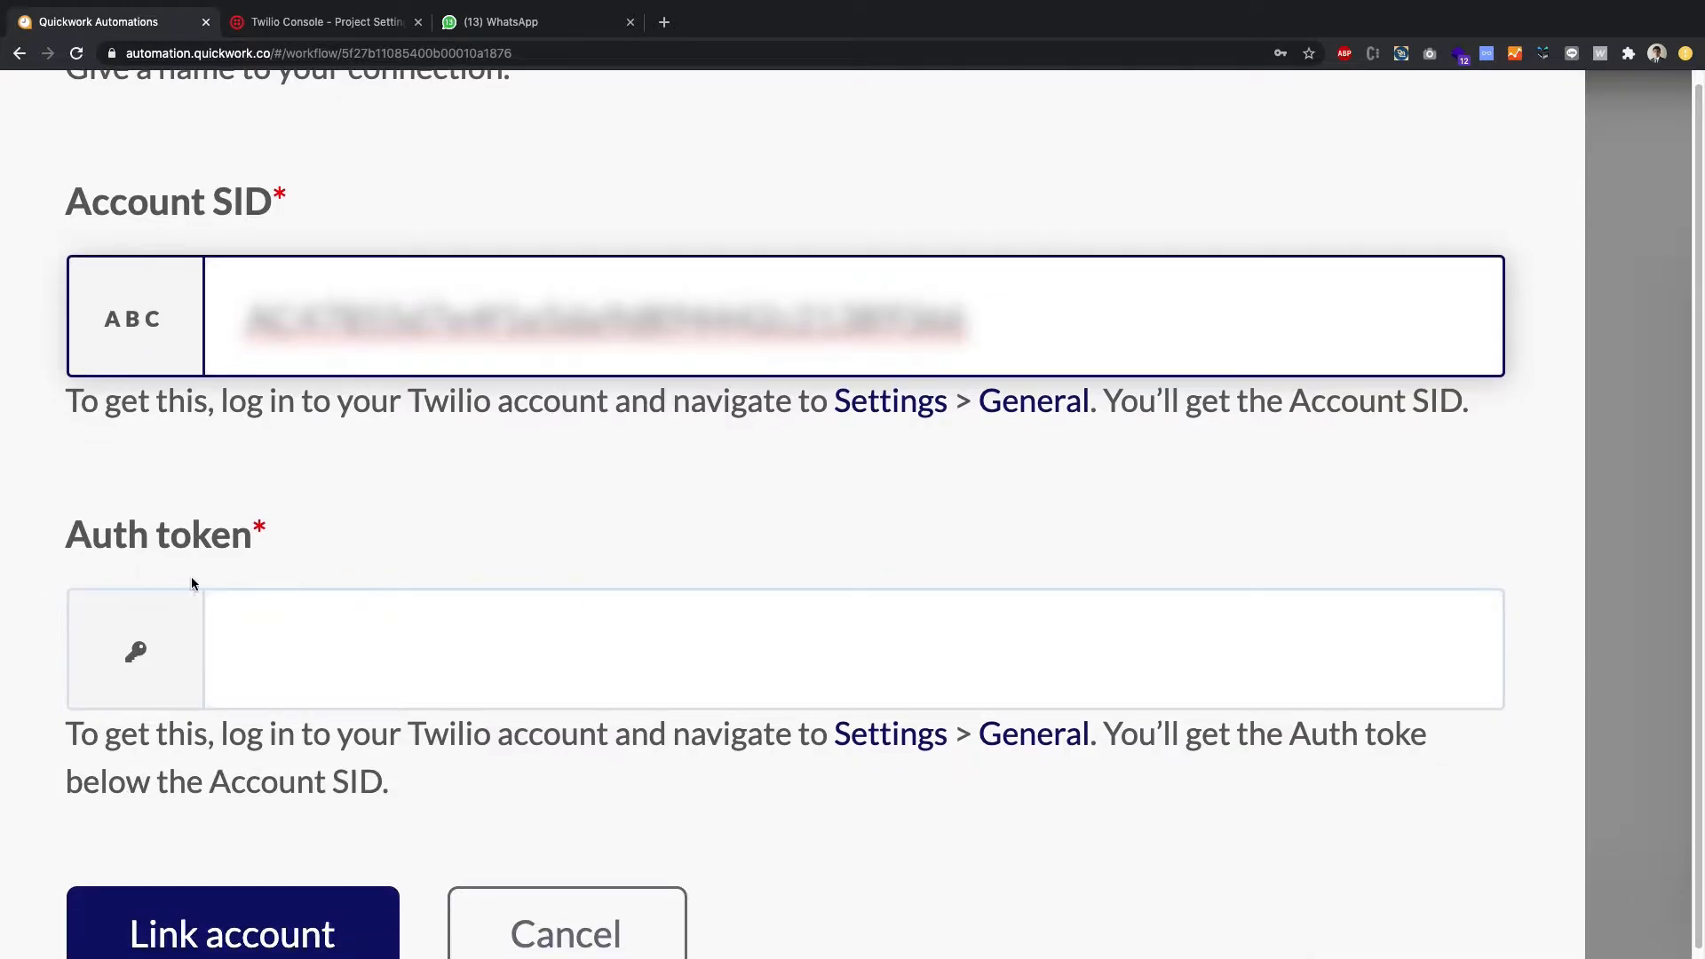
Step: Copy the live auth token from Twilio into the Quickwork connection's Auth token field, and link the account without saving the password
left_click(266, 638)
left_click(260, 24)
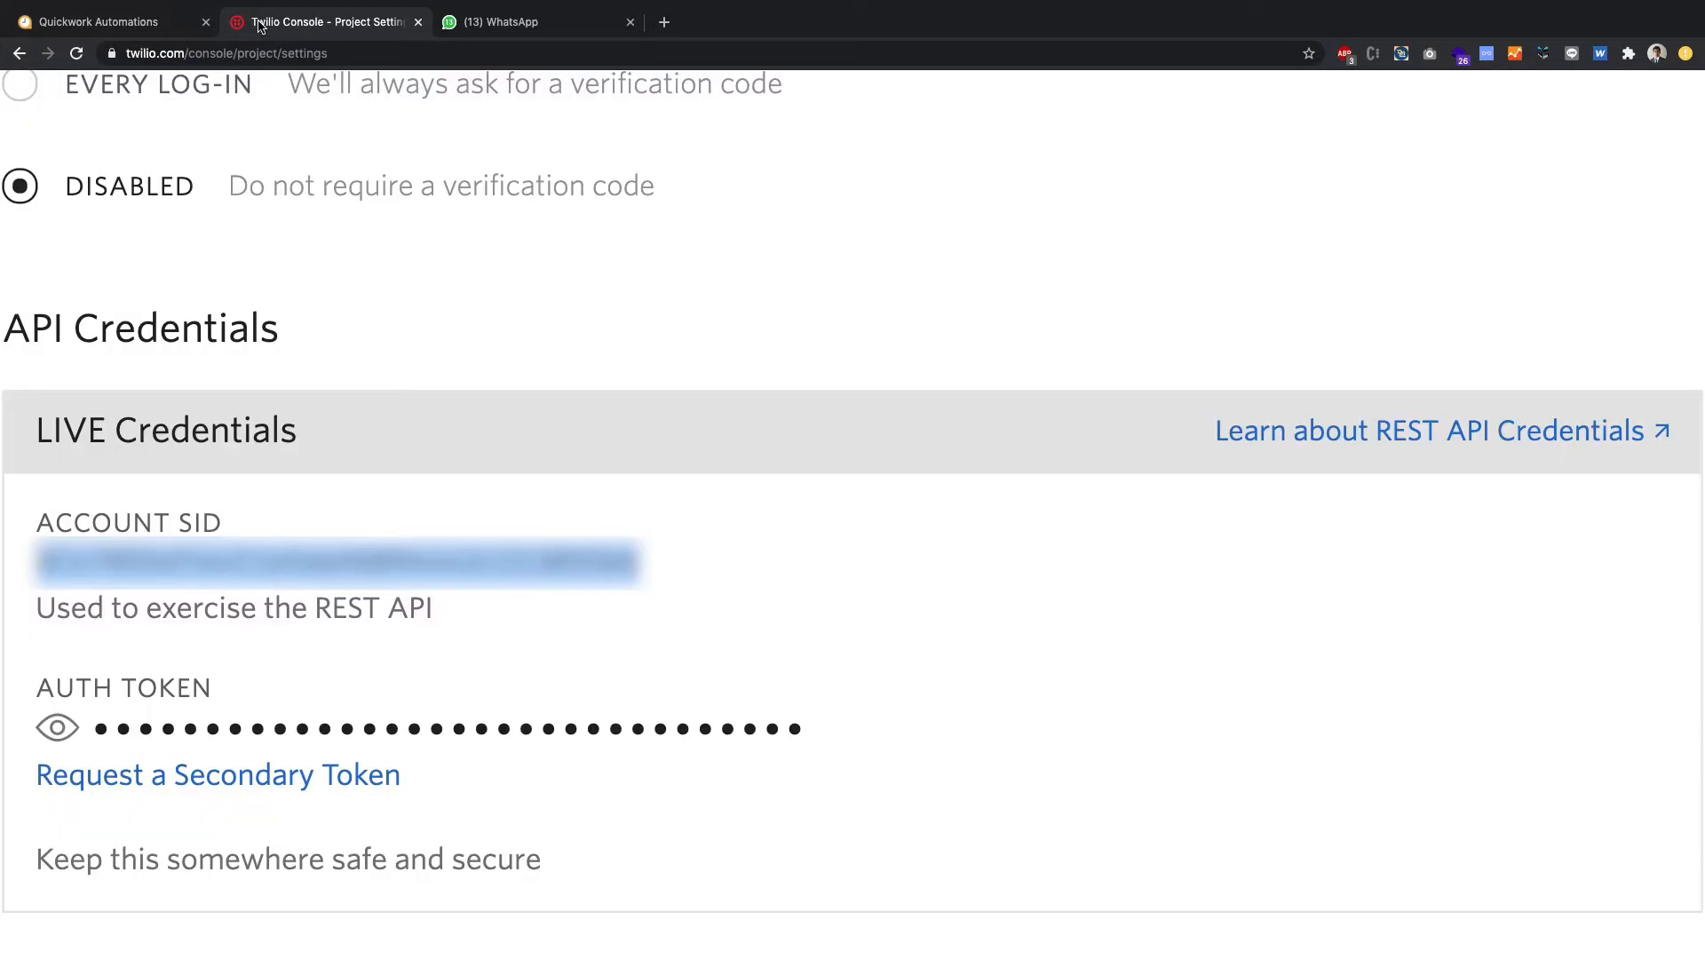
left_click(326, 727)
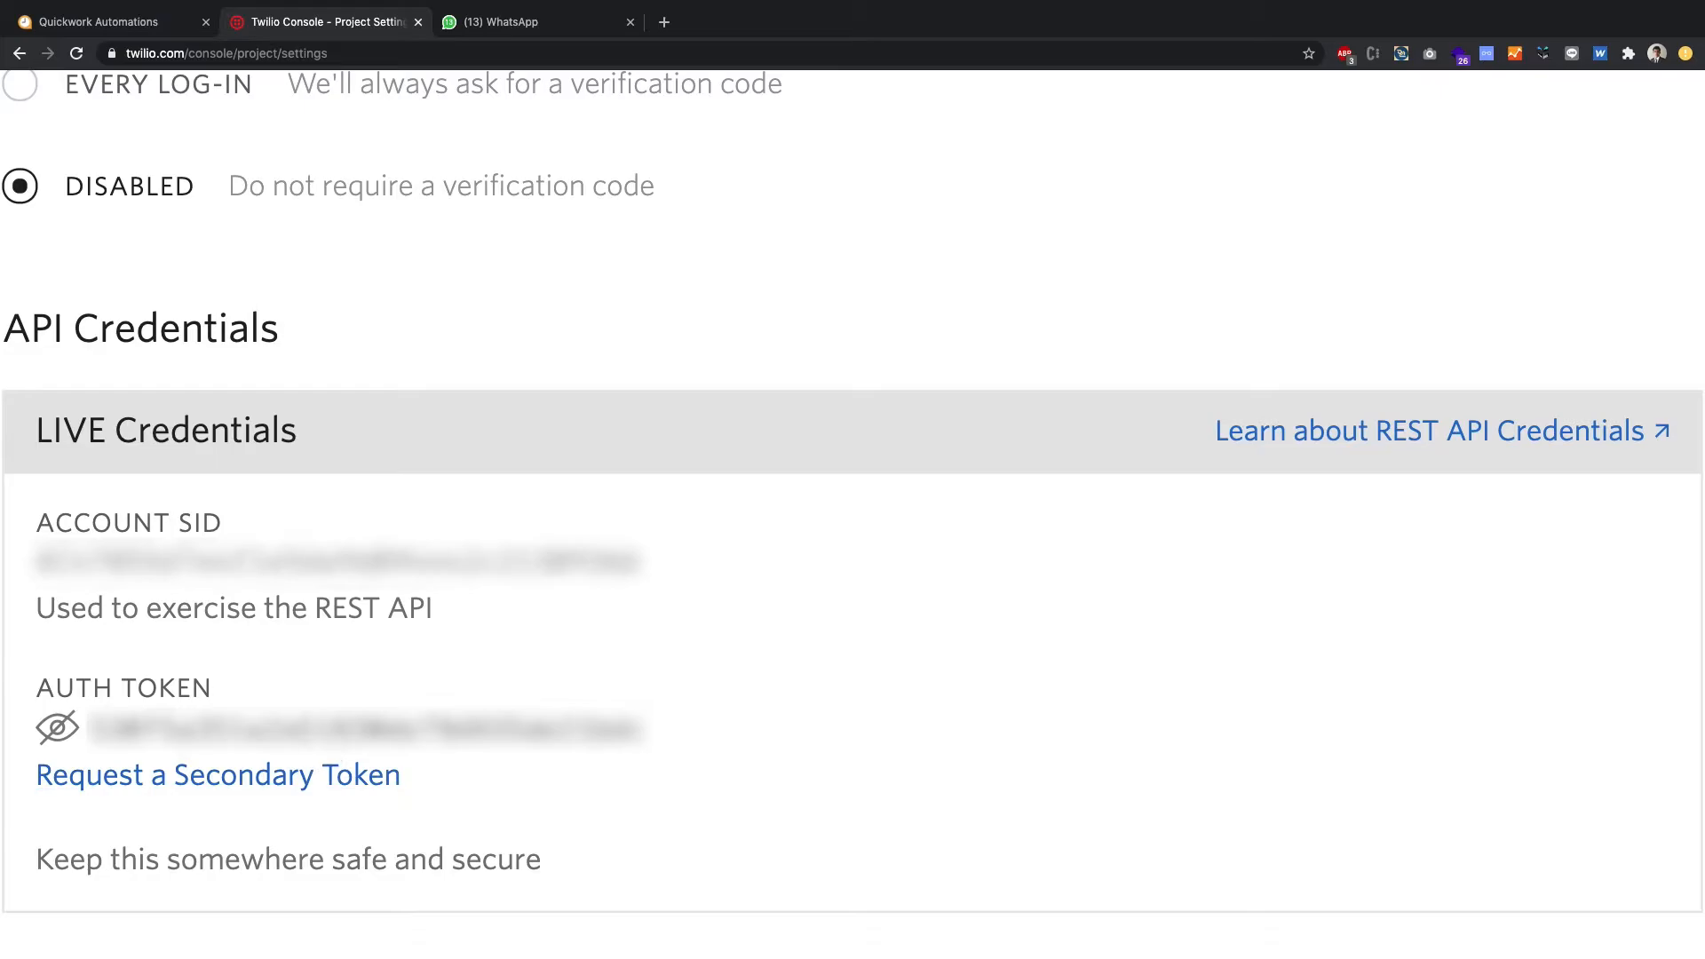
double_click(364, 729)
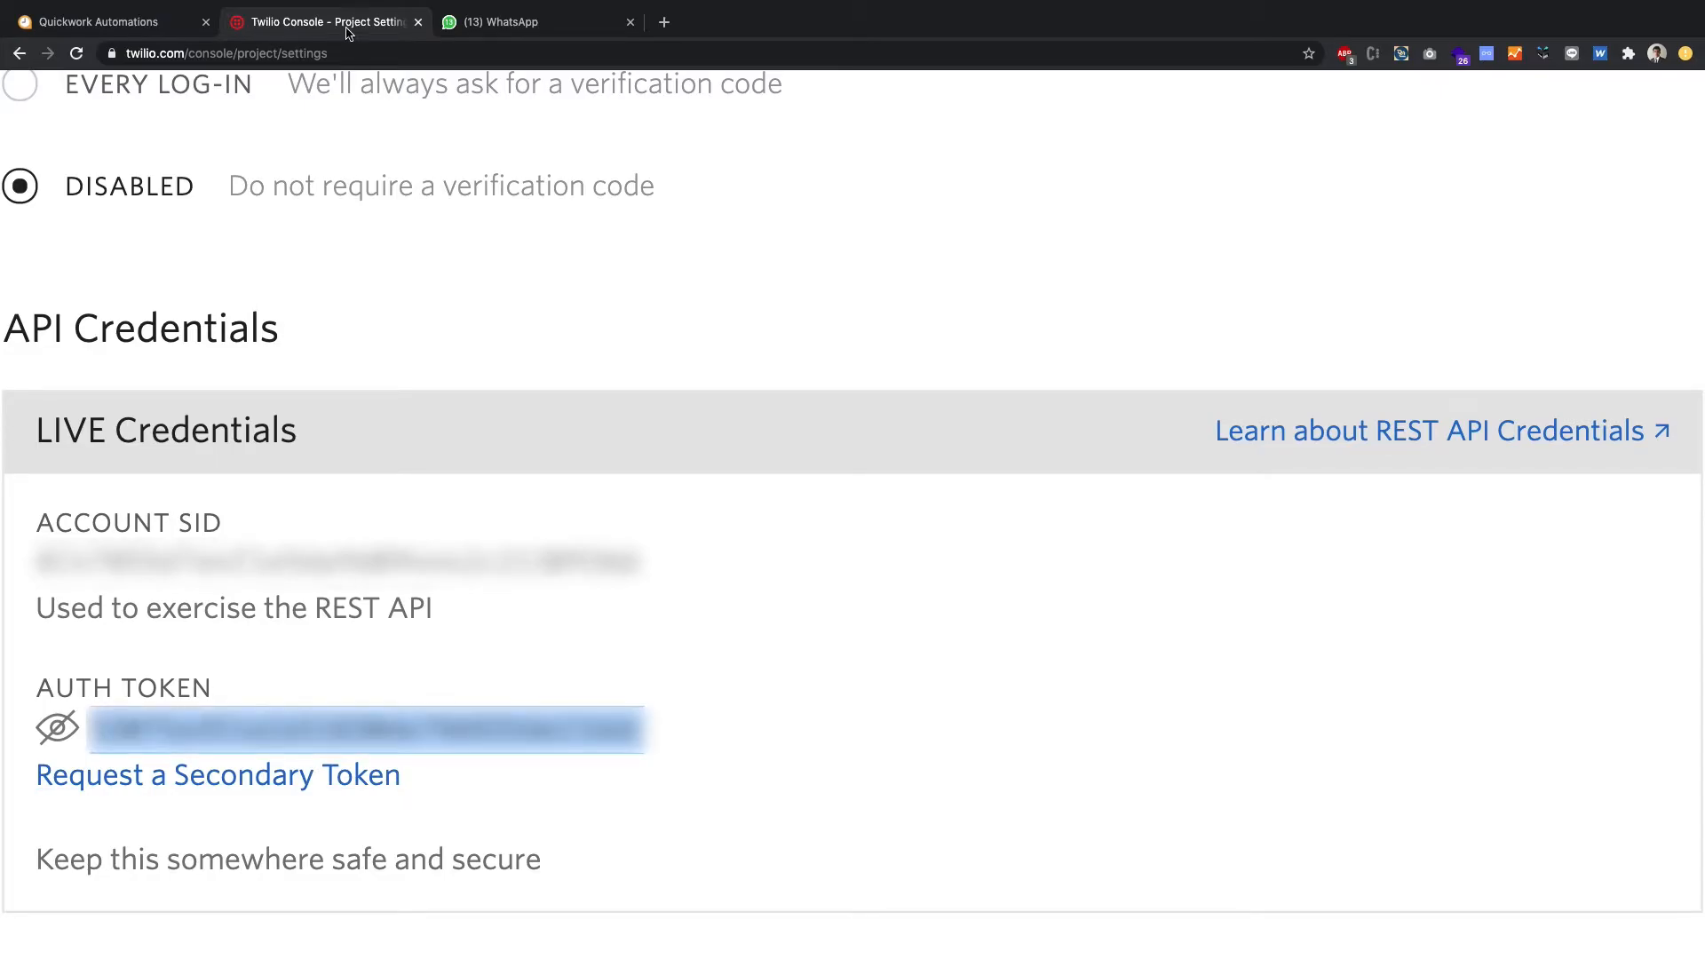
left_click(149, 22)
key("super+v")
scroll(560, 433, "down", 3)
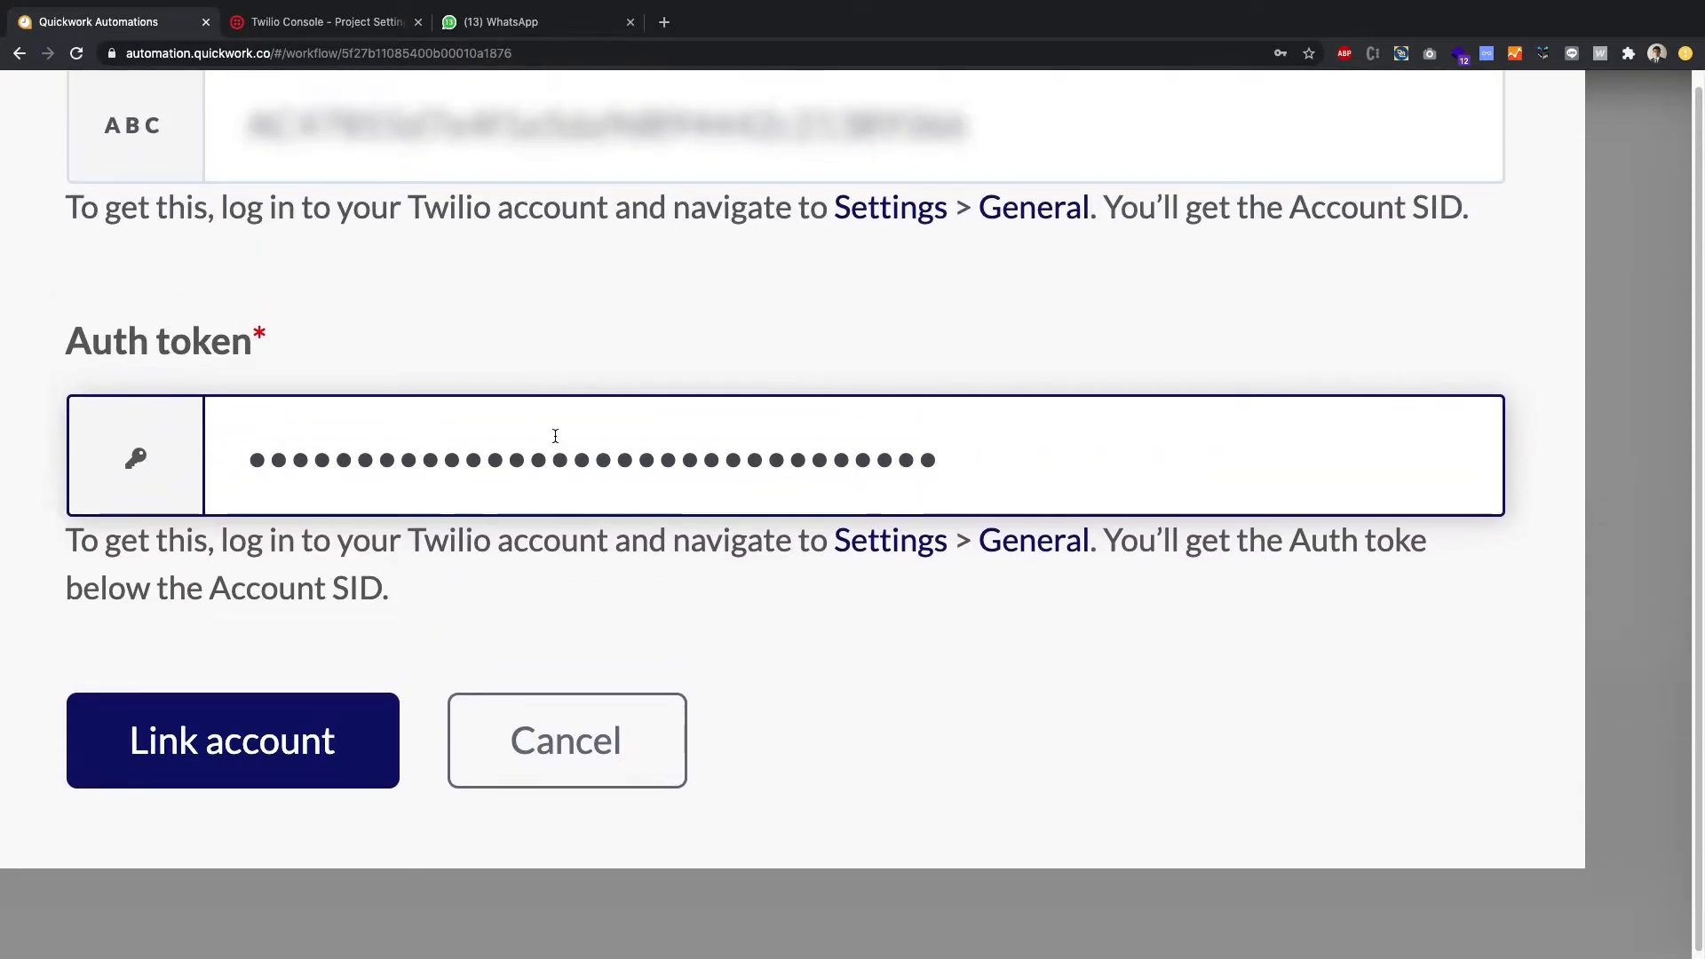
left_click(233, 766)
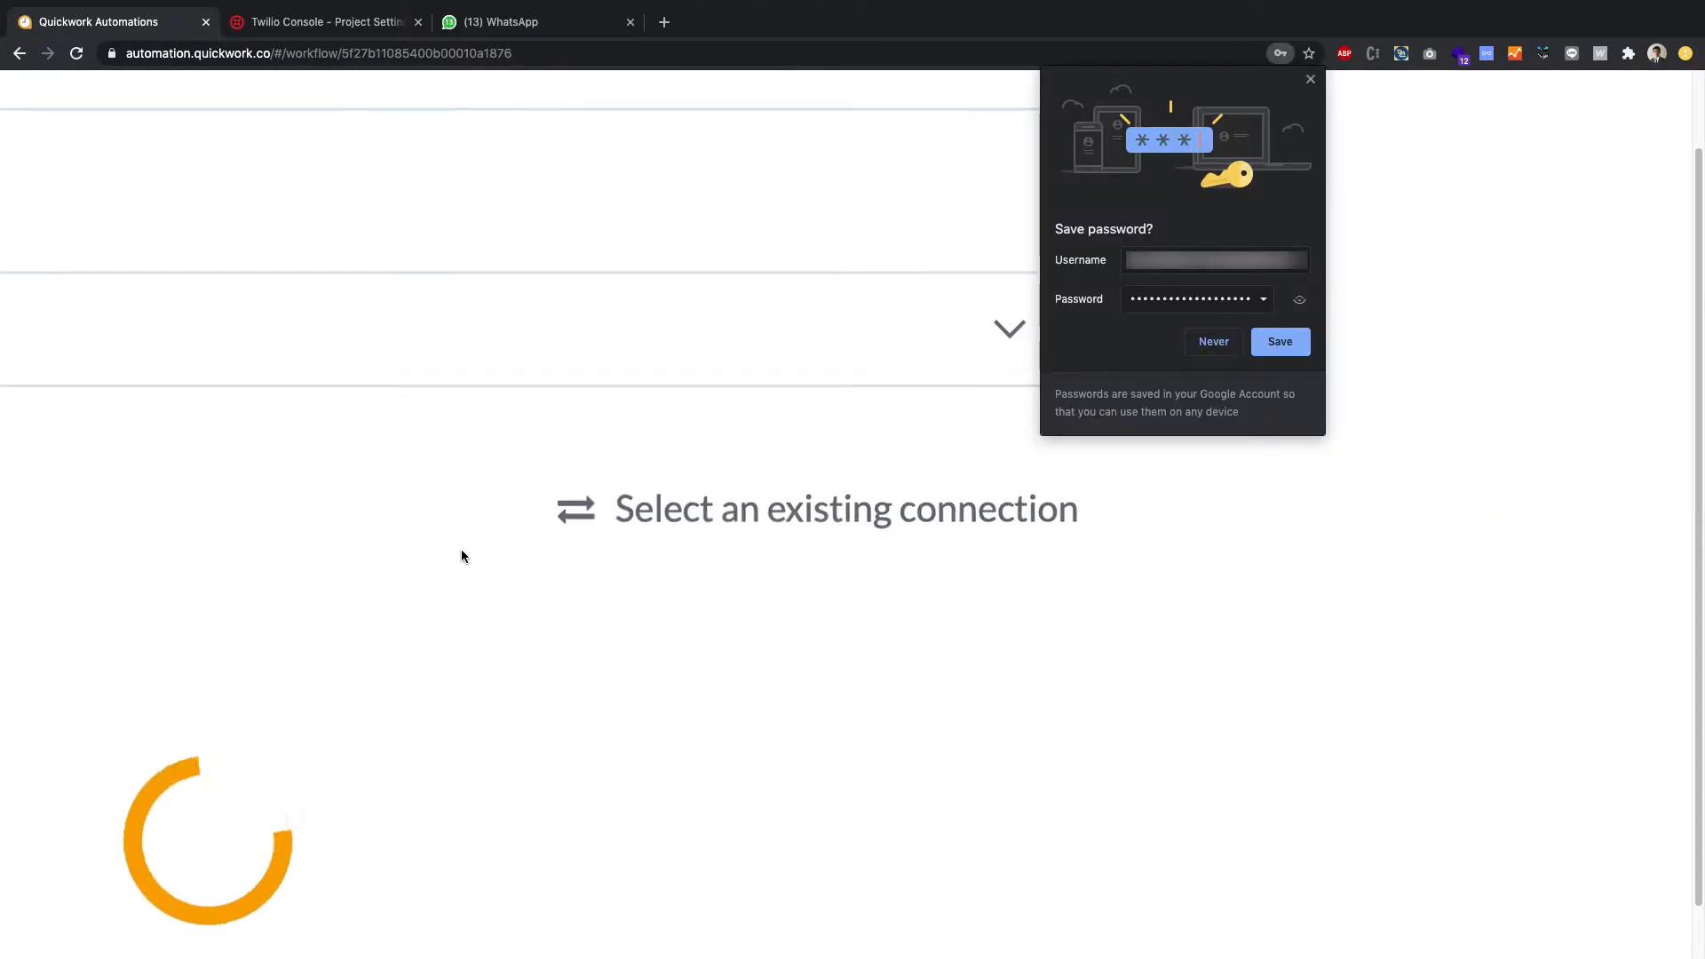
left_click(1309, 80)
Step: Name the trigger's text event "hello"
scroll(461, 623, "up", 2)
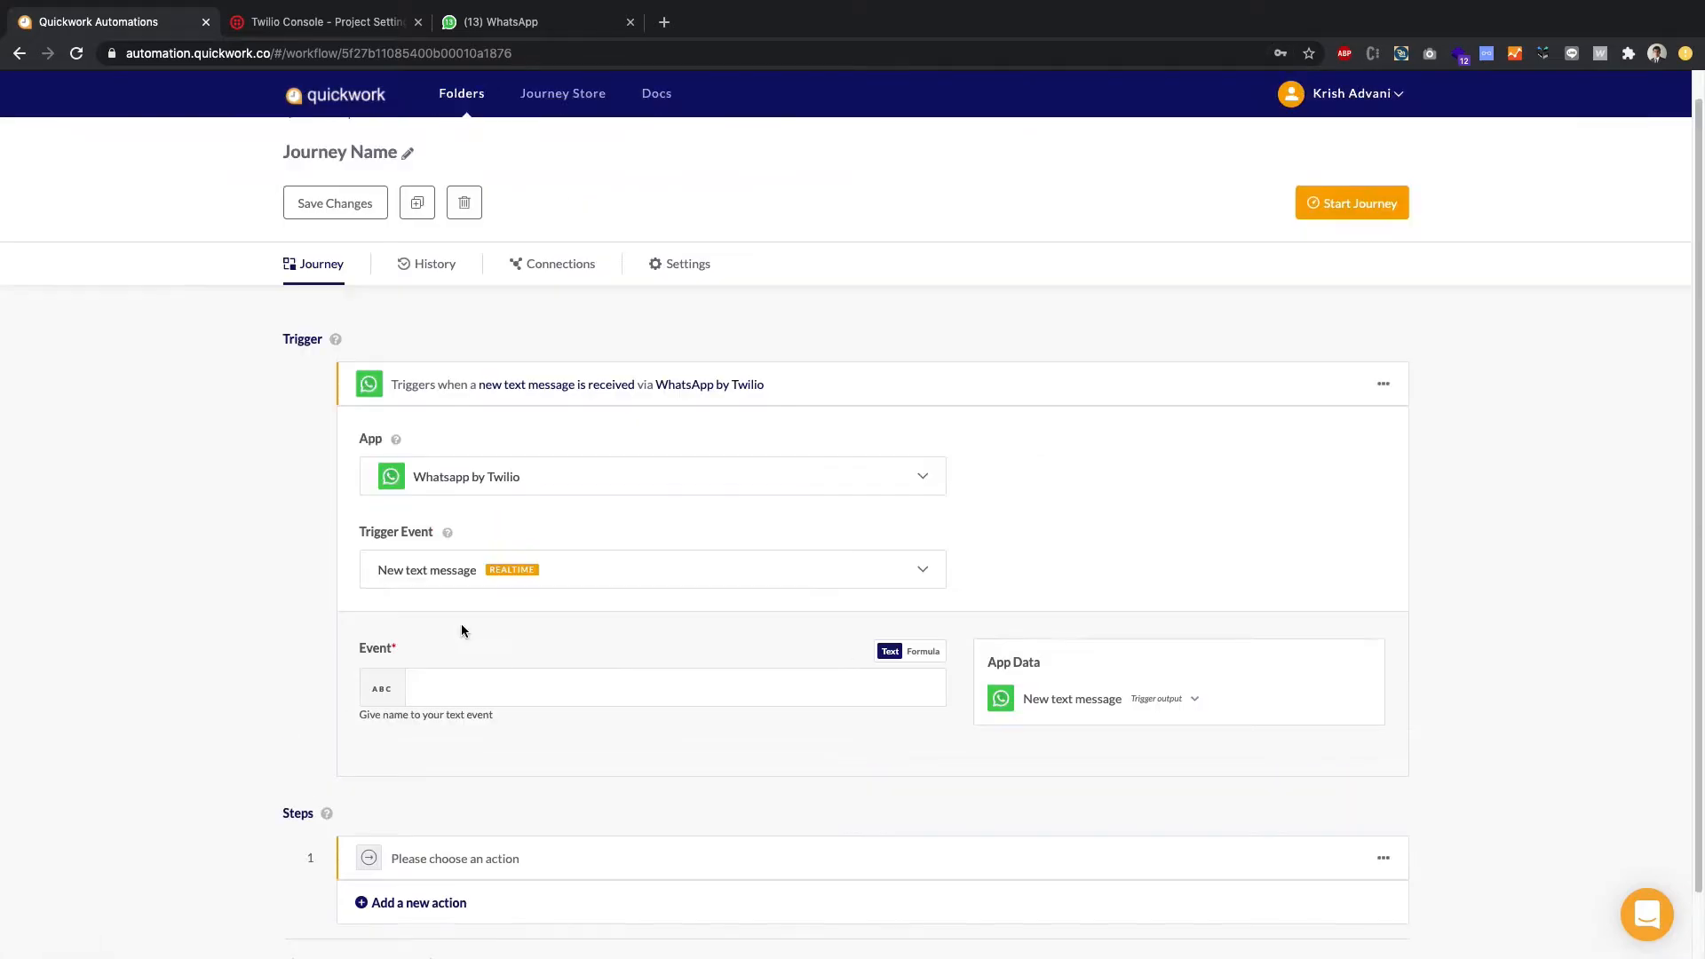
scroll(461, 623, "down", 1)
scroll(461, 623, "up", 1)
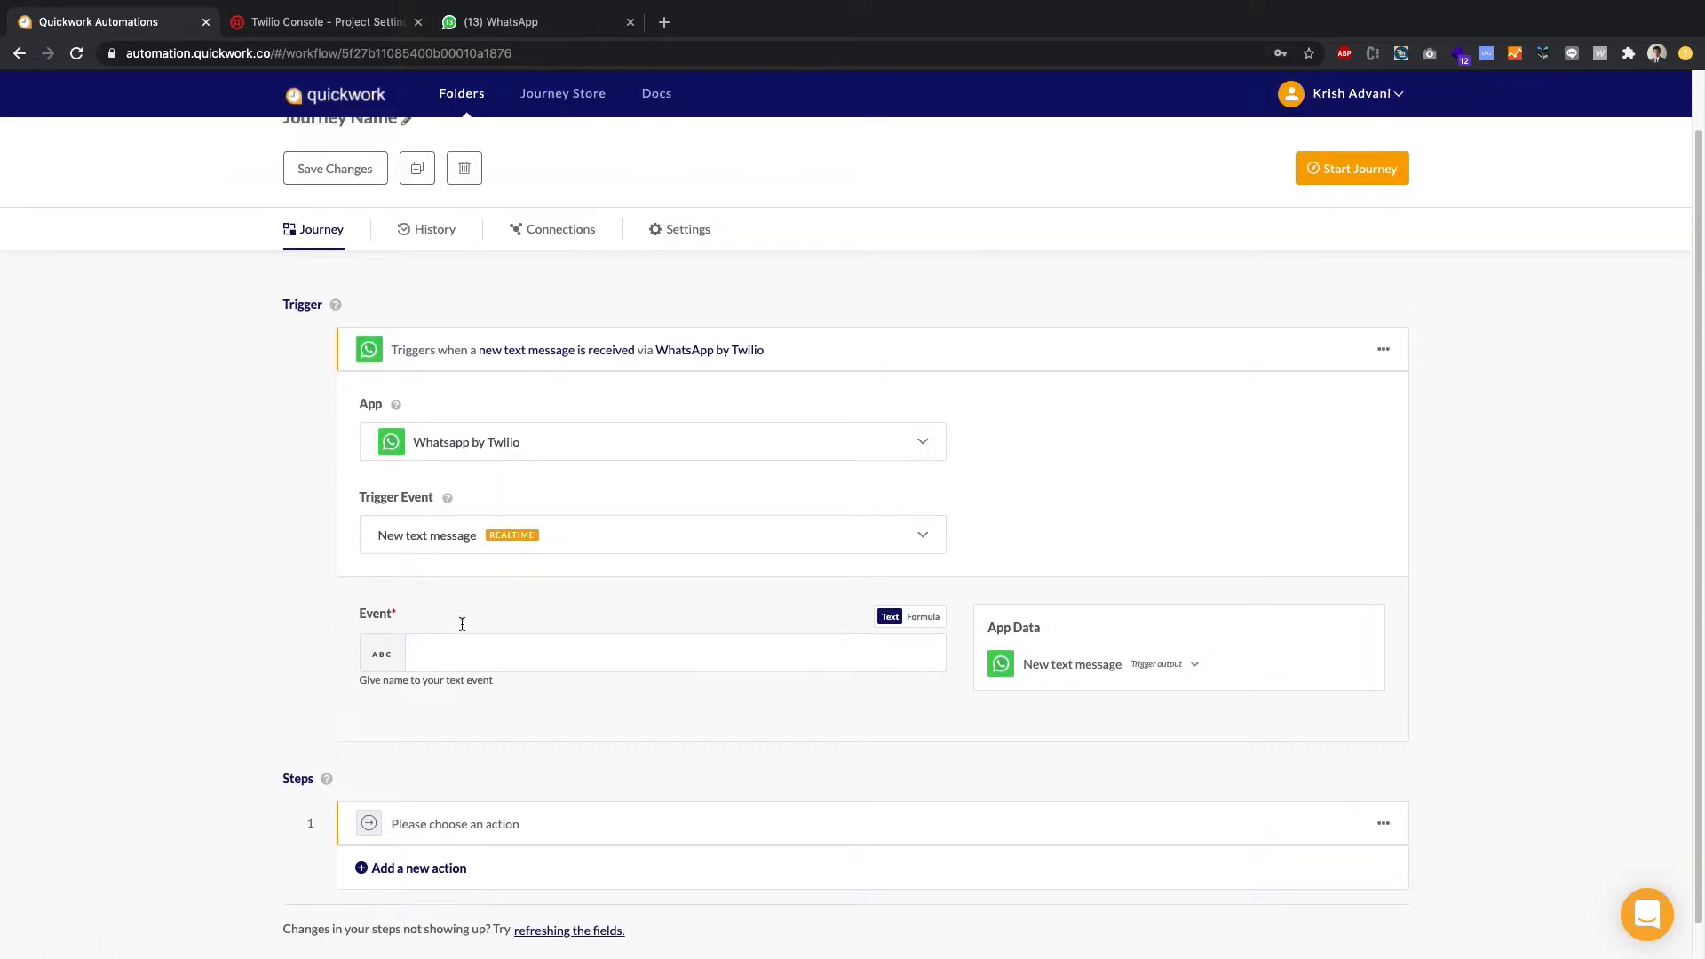
left_click(474, 674)
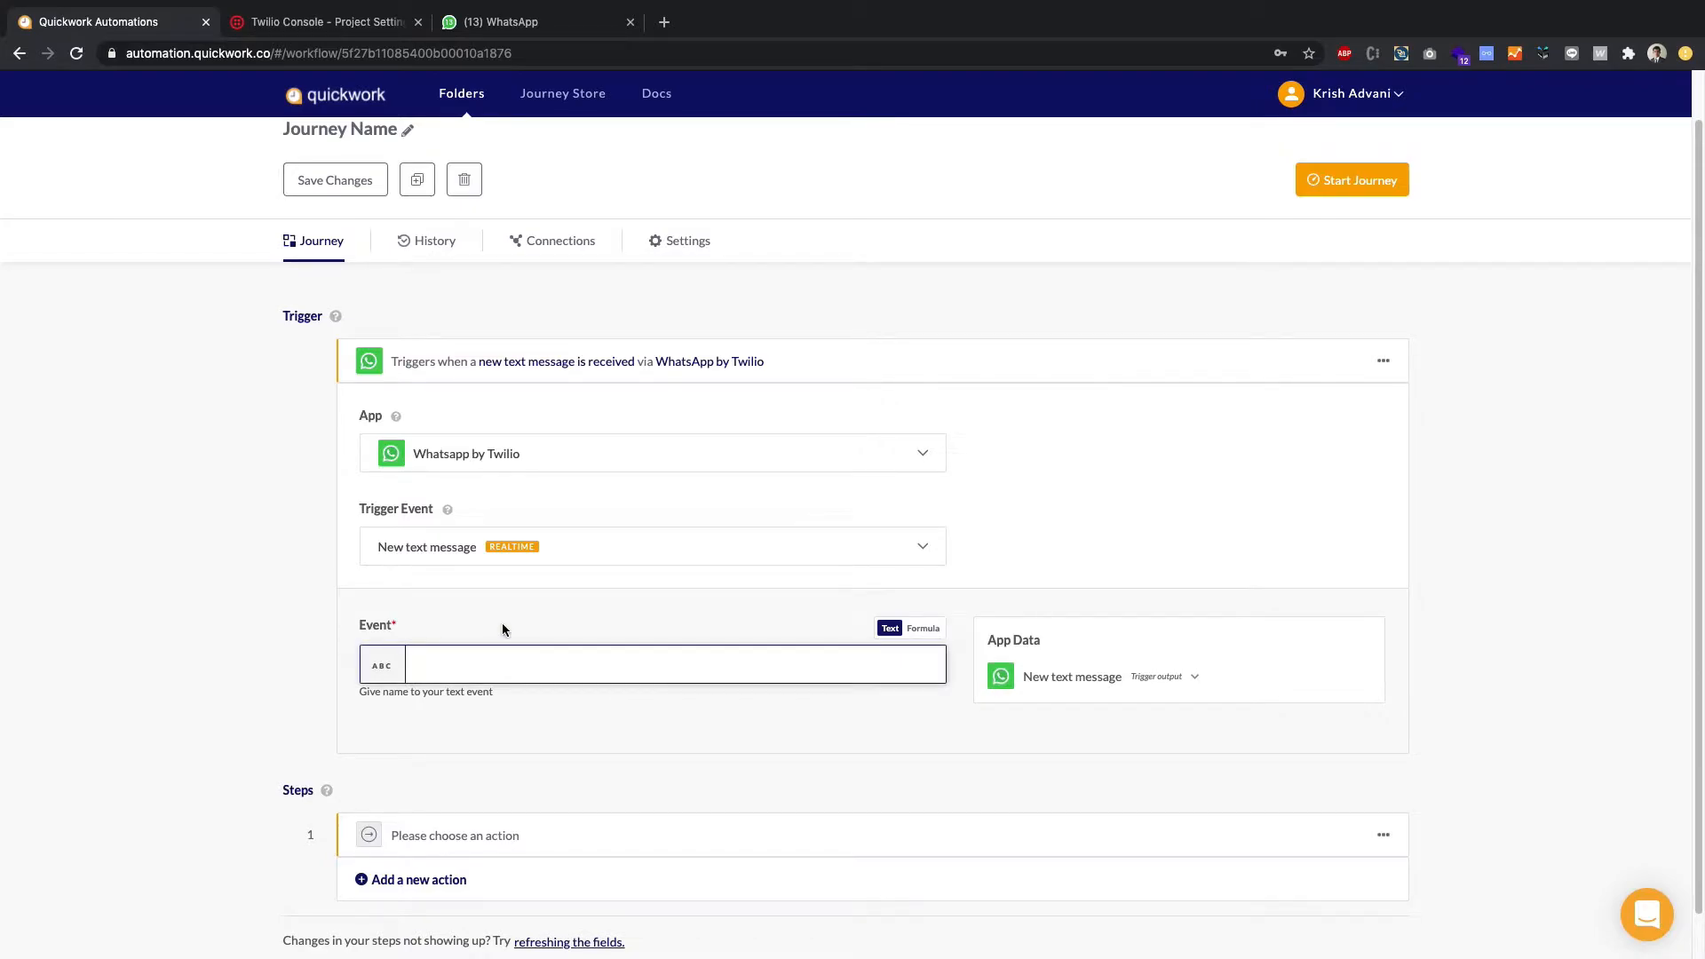
type("hello")
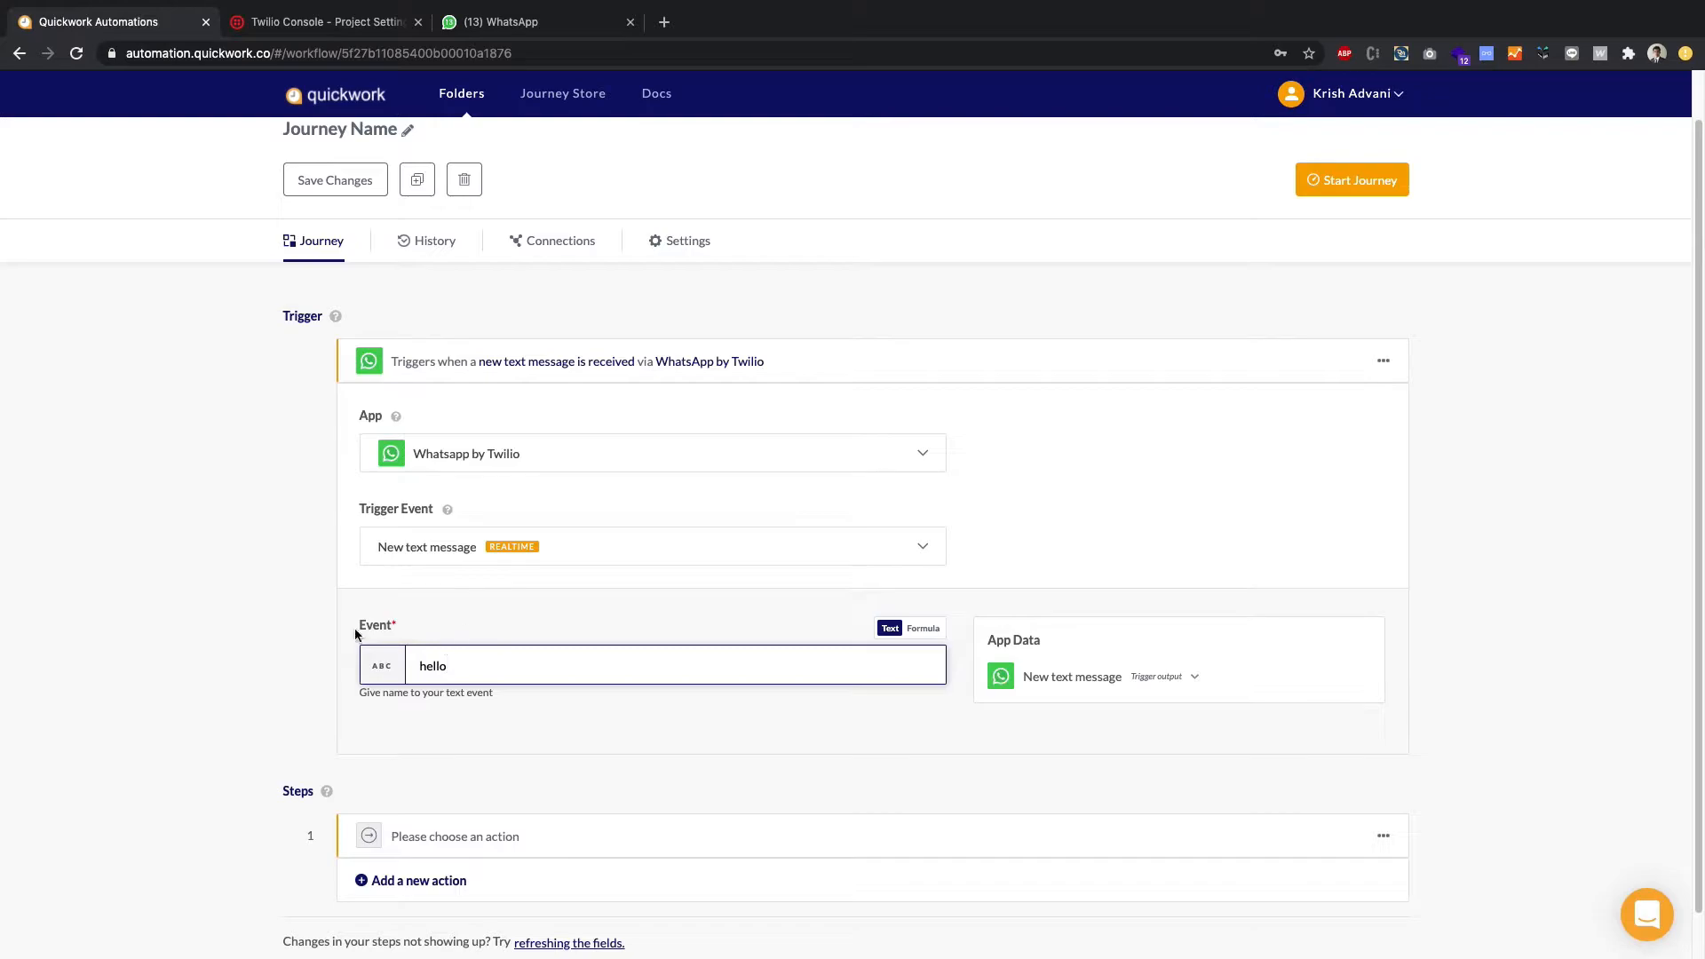
left_click(359, 636)
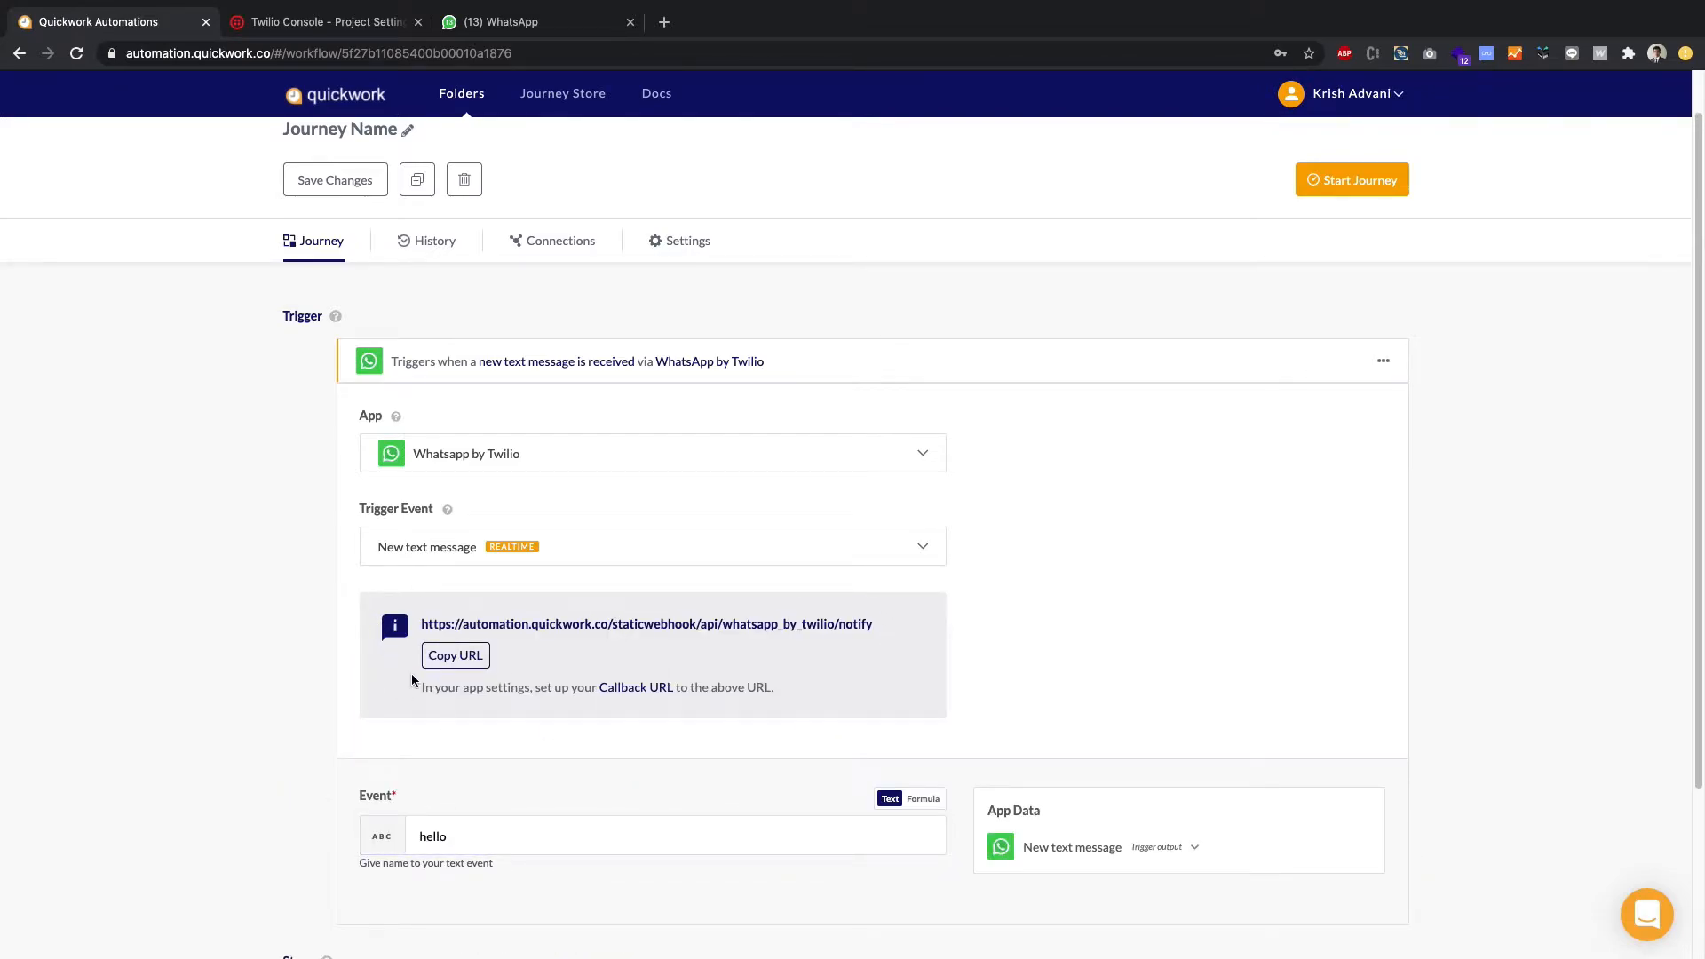
Step: Copy the trigger's webhook URL and open the WhatsApp Sandbox Settings under Programmable Messaging in the Twilio console
left_click(453, 657)
left_click(324, 23)
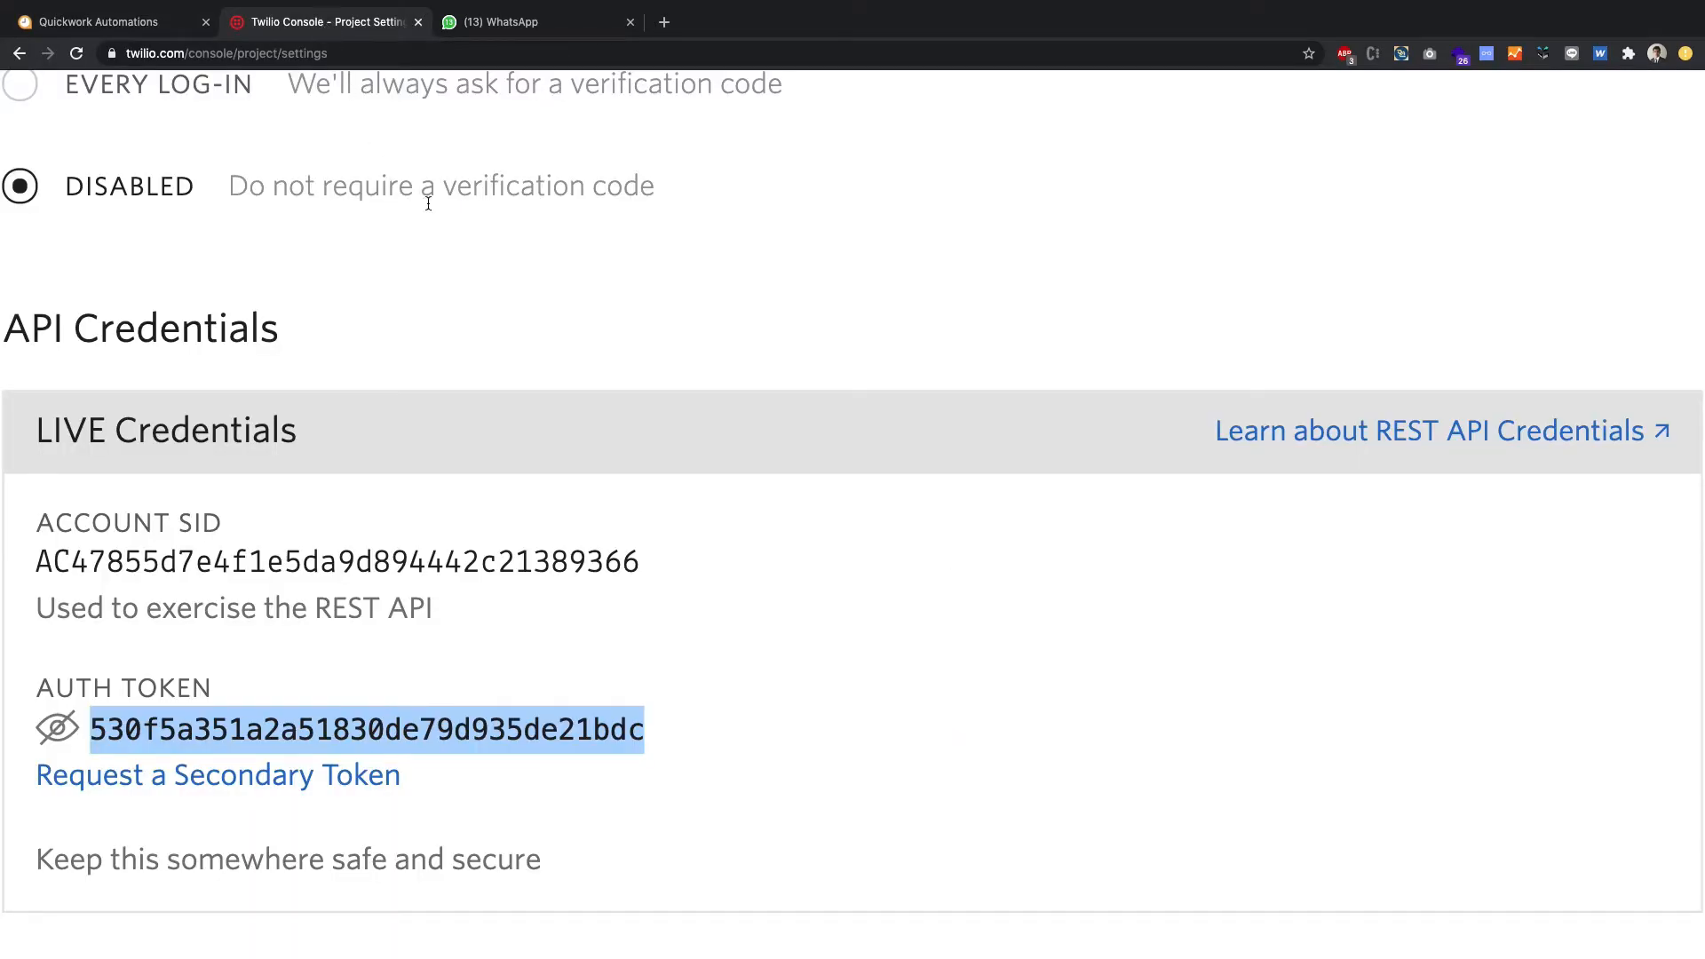
key("ctrl+0")
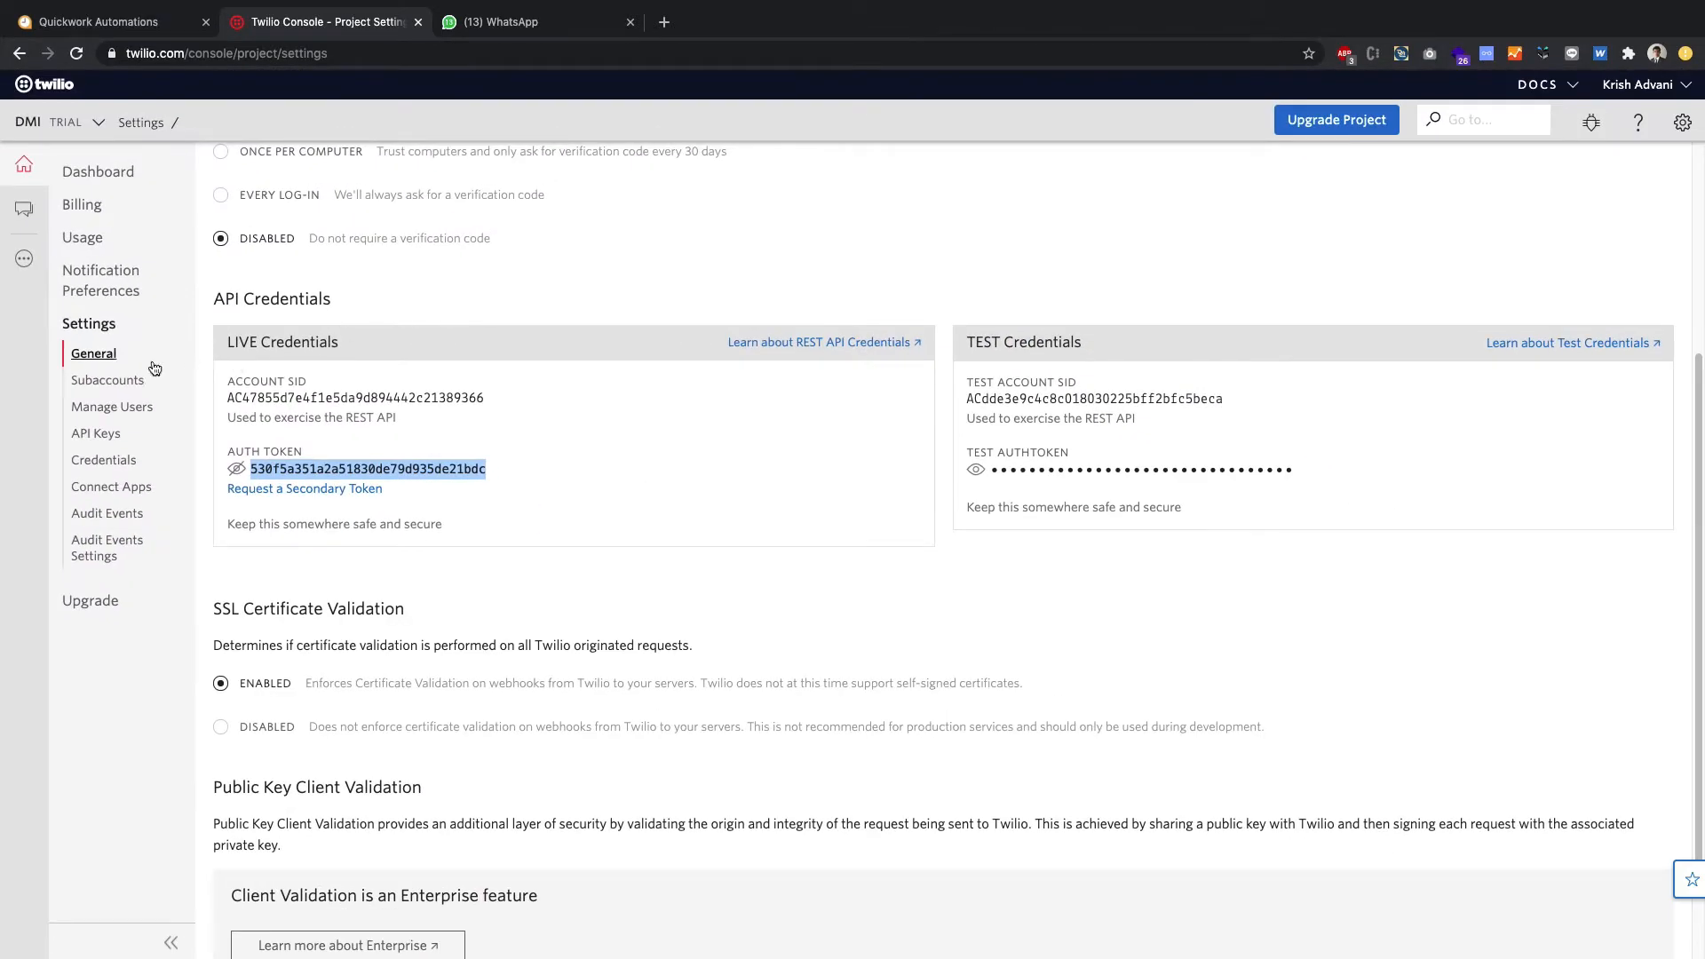
left_click(25, 214)
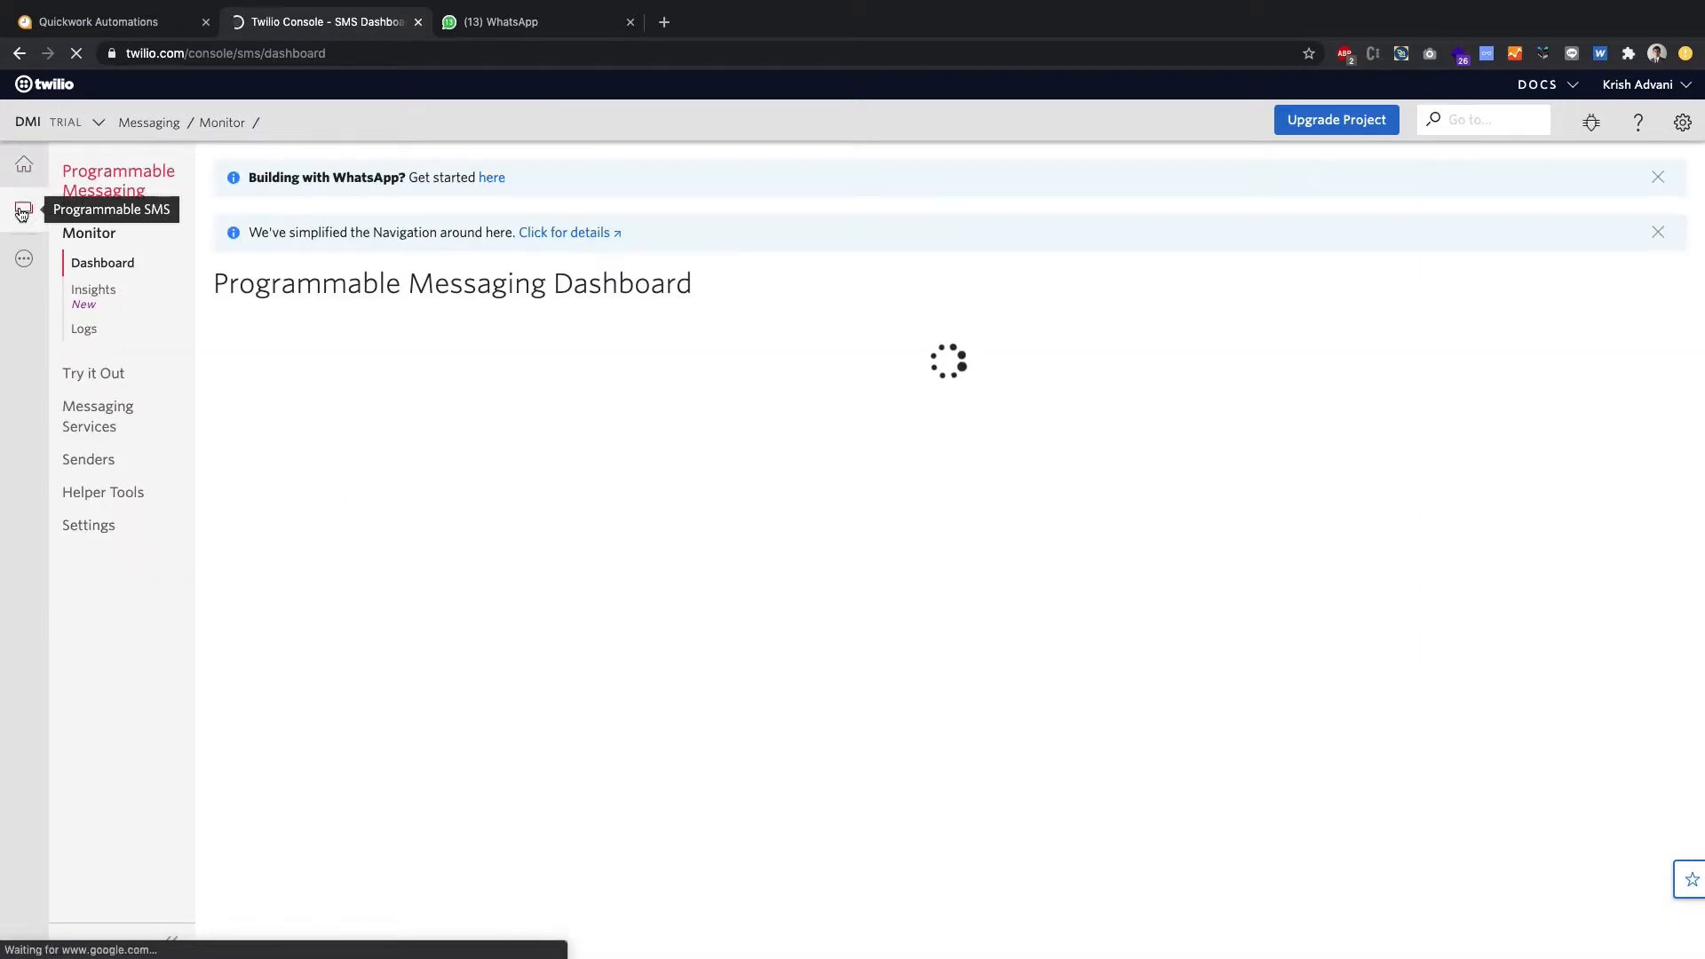
left_click(106, 527)
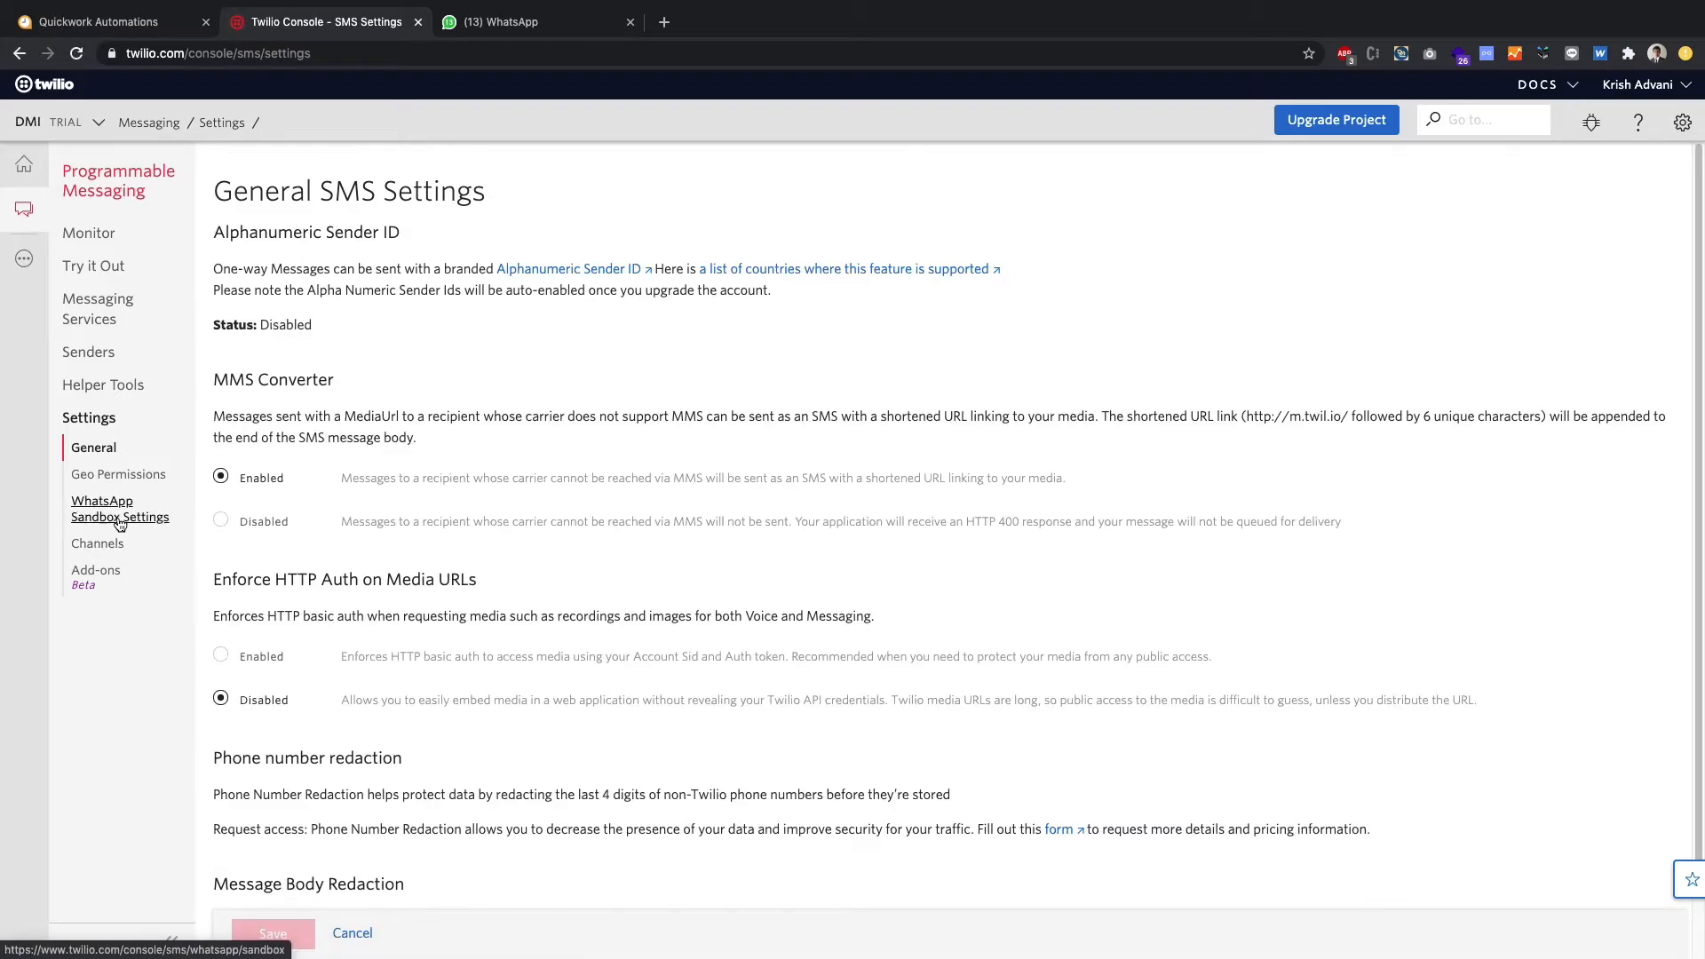
scroll(101, 530, "up", 5)
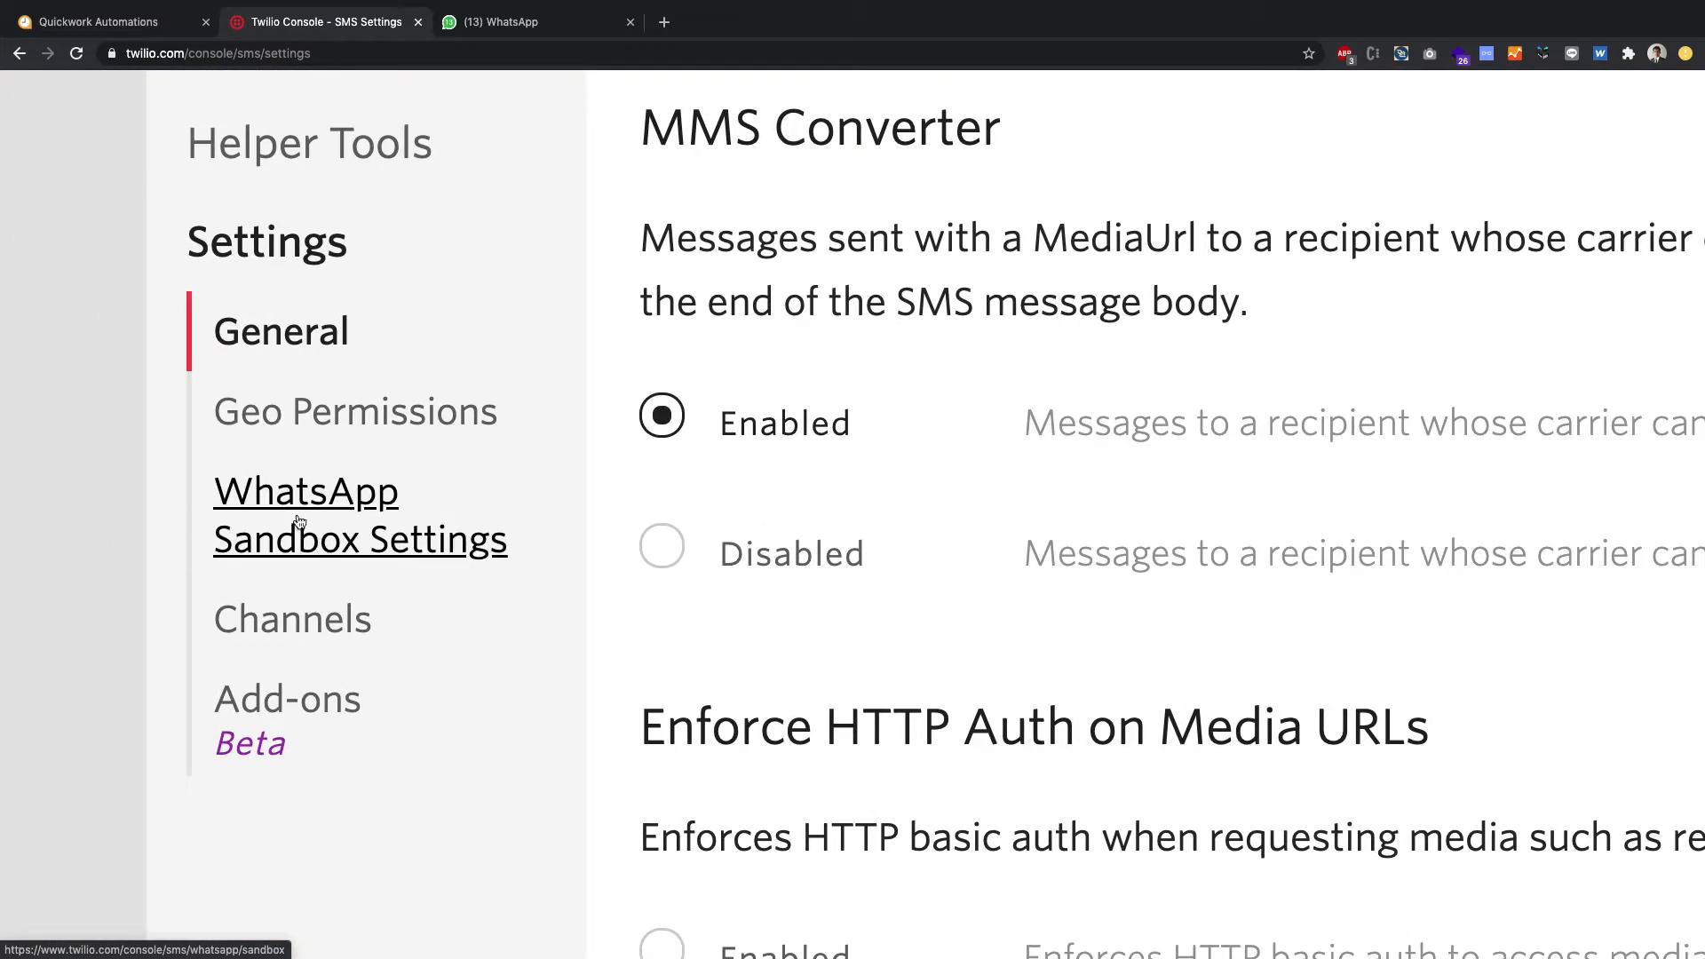
left_click(334, 515)
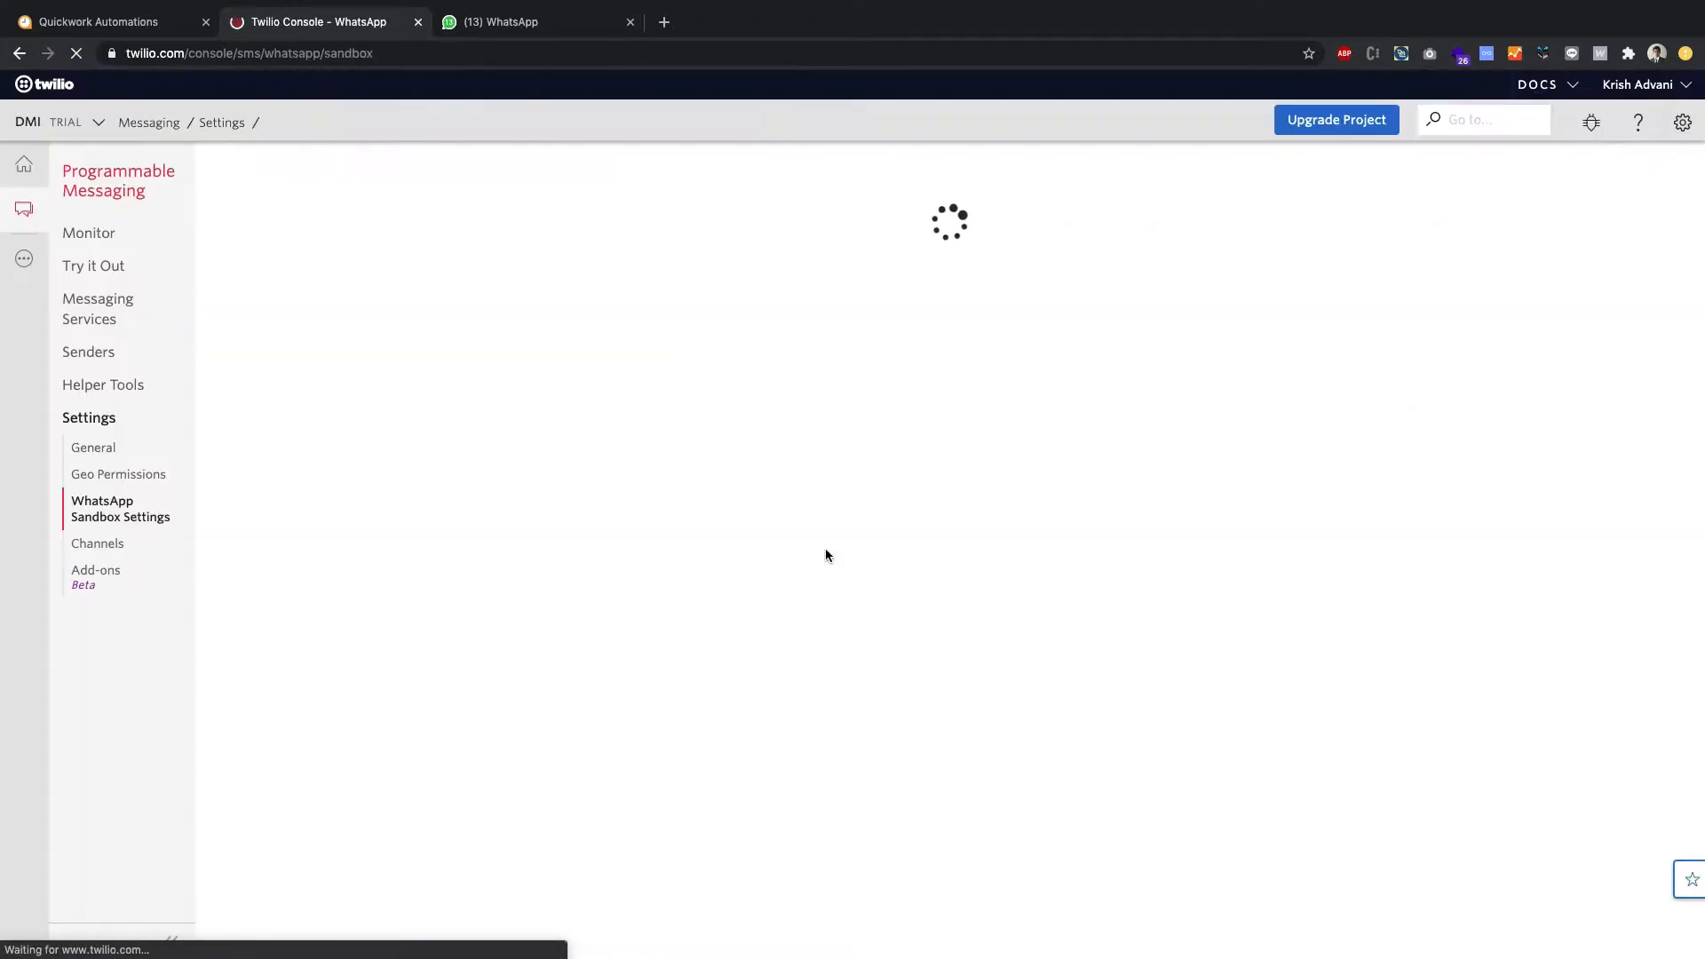
Step: Enter the Quickwork webhook URL as the sandbox's incoming-message URL, recopying it from the journey's trigger, and save the sandbox settings
left_click(522, 347)
key("ctrl+a")
left_click(895, 371)
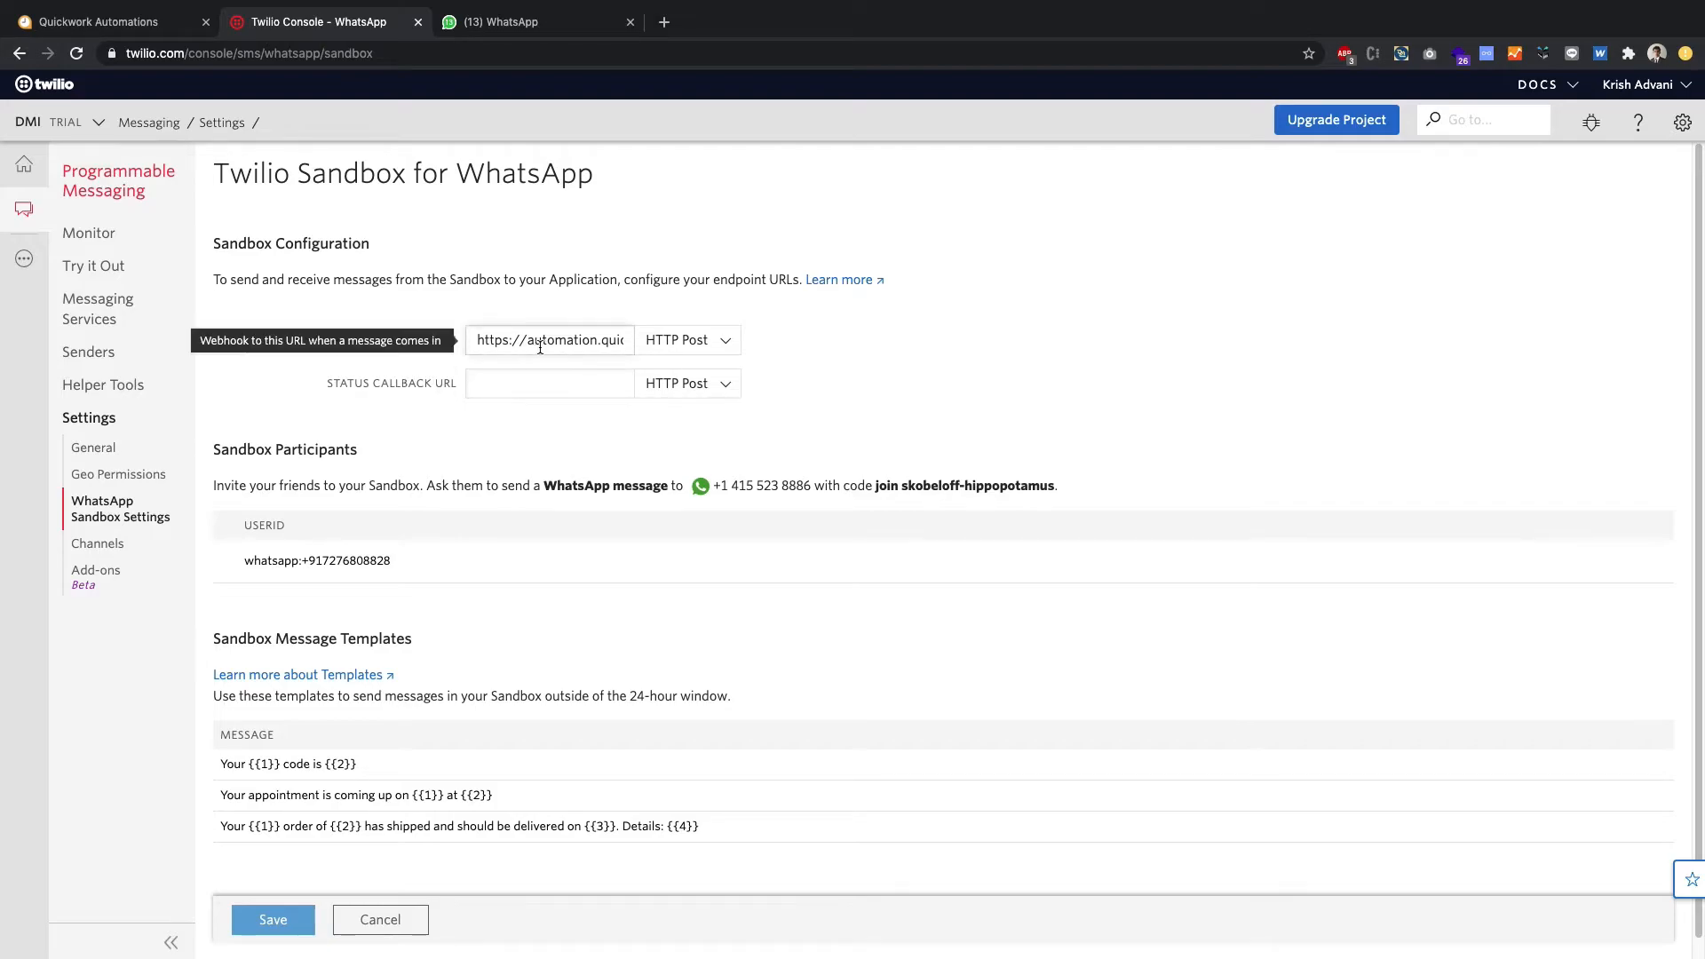
left_click(93, 23)
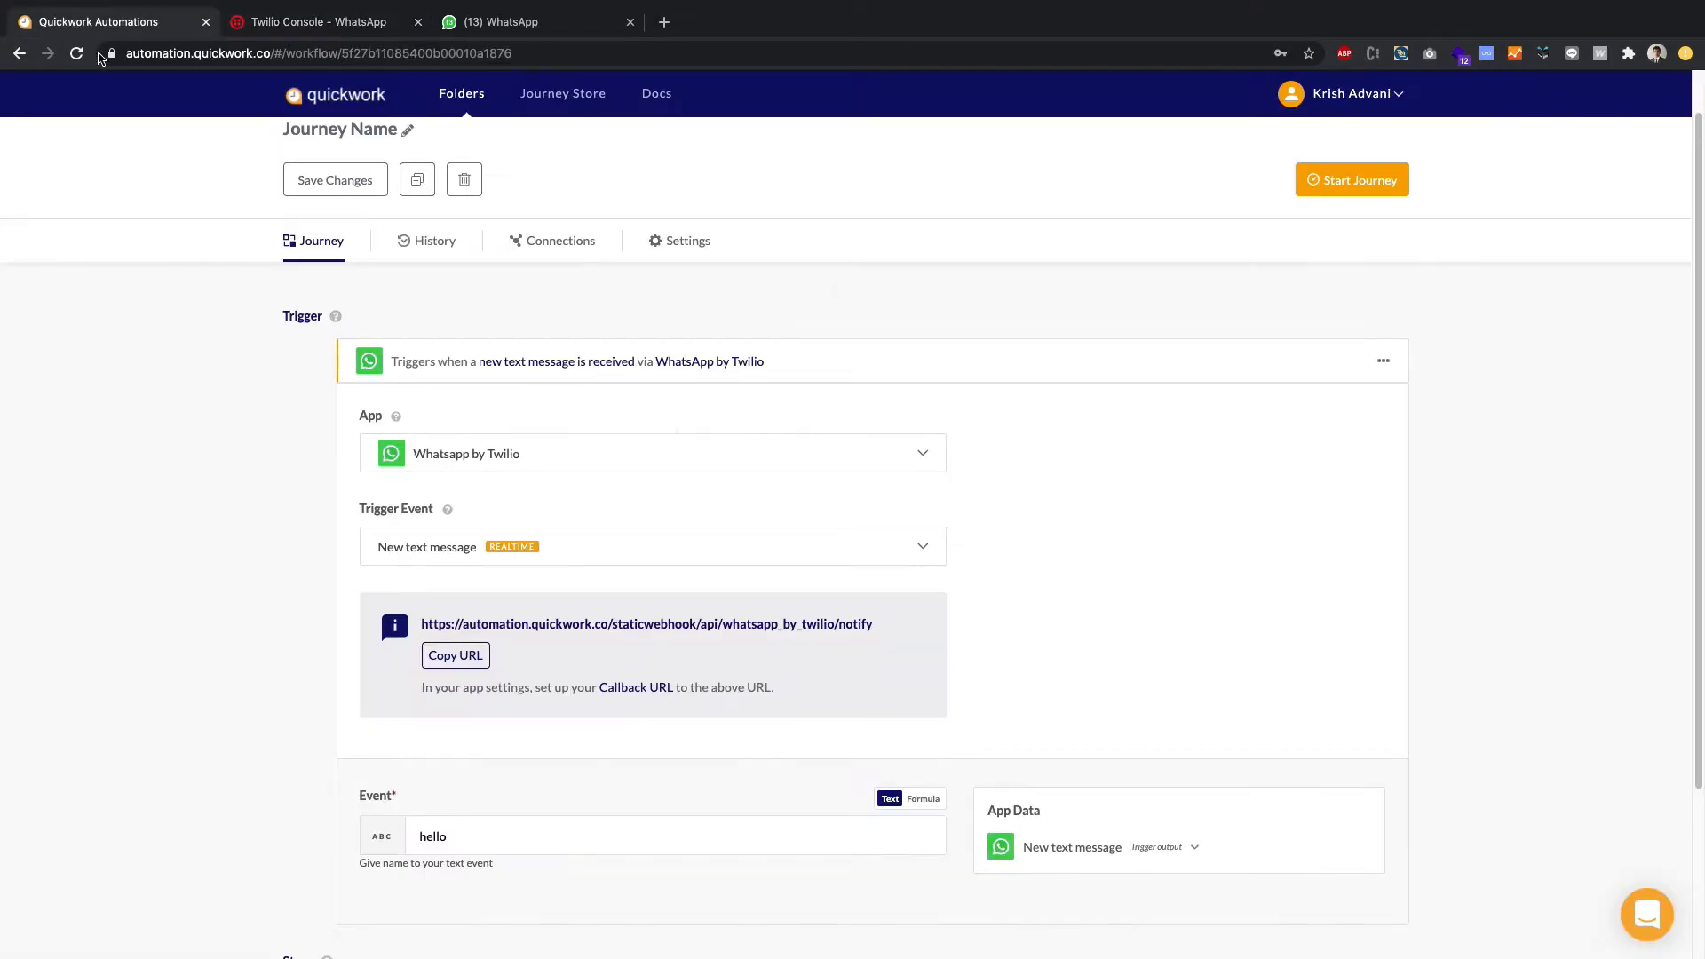
left_click(455, 655)
left_click(284, 21)
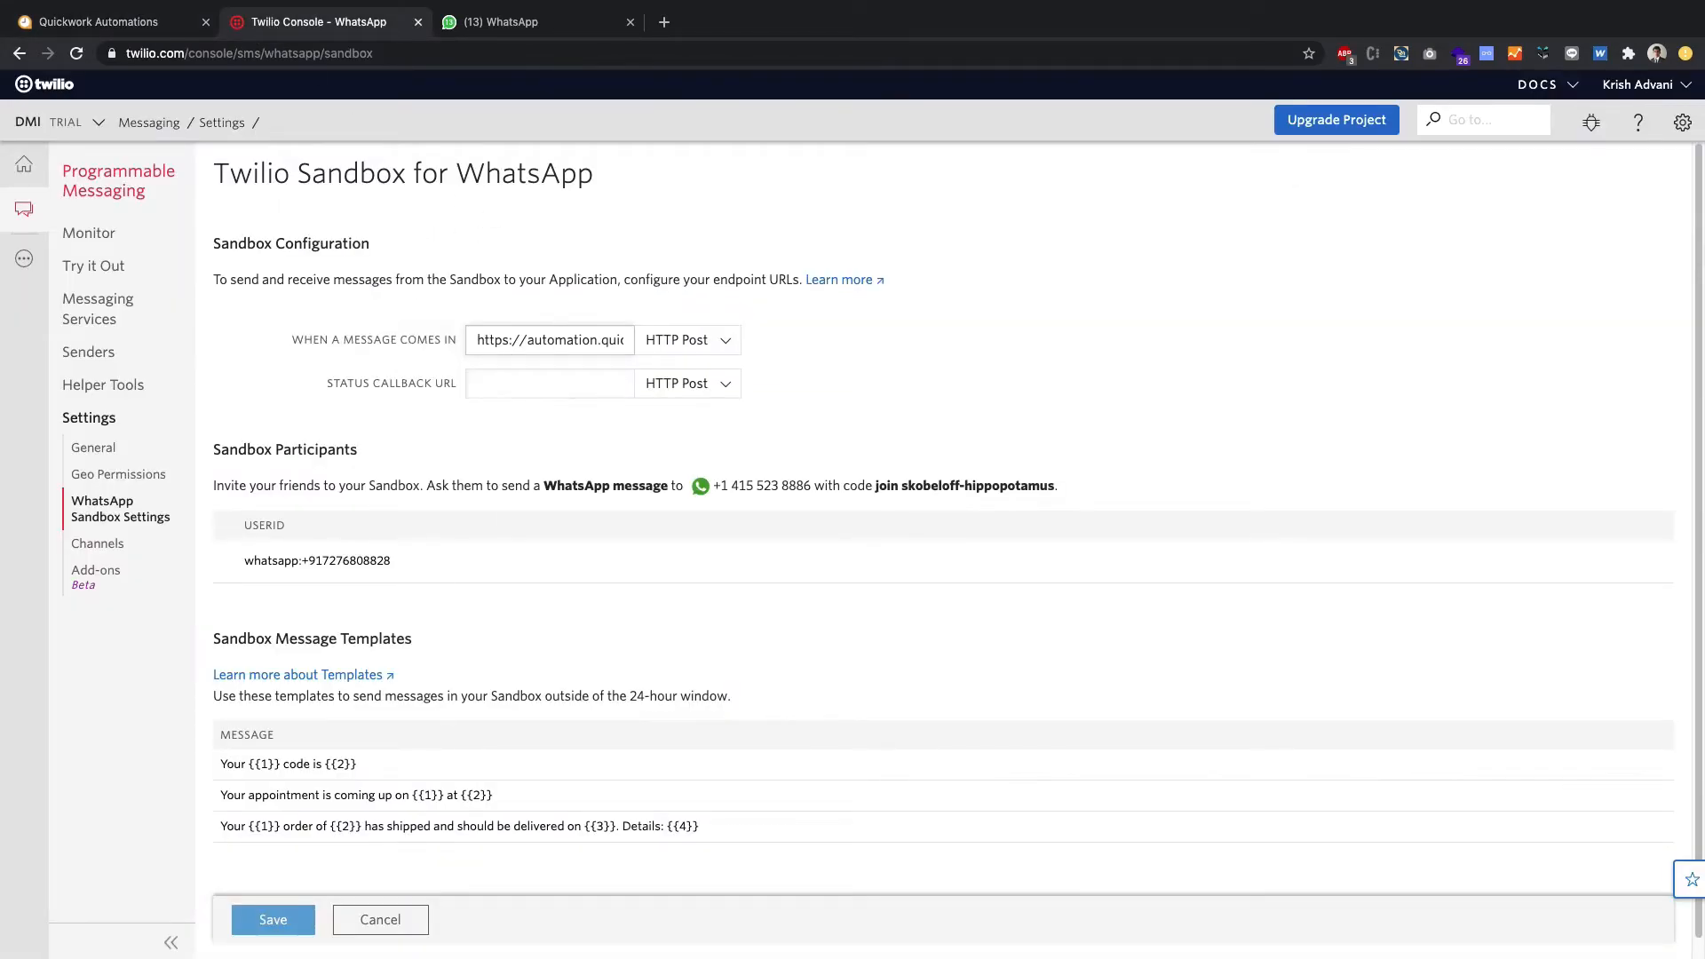
left_click(282, 921)
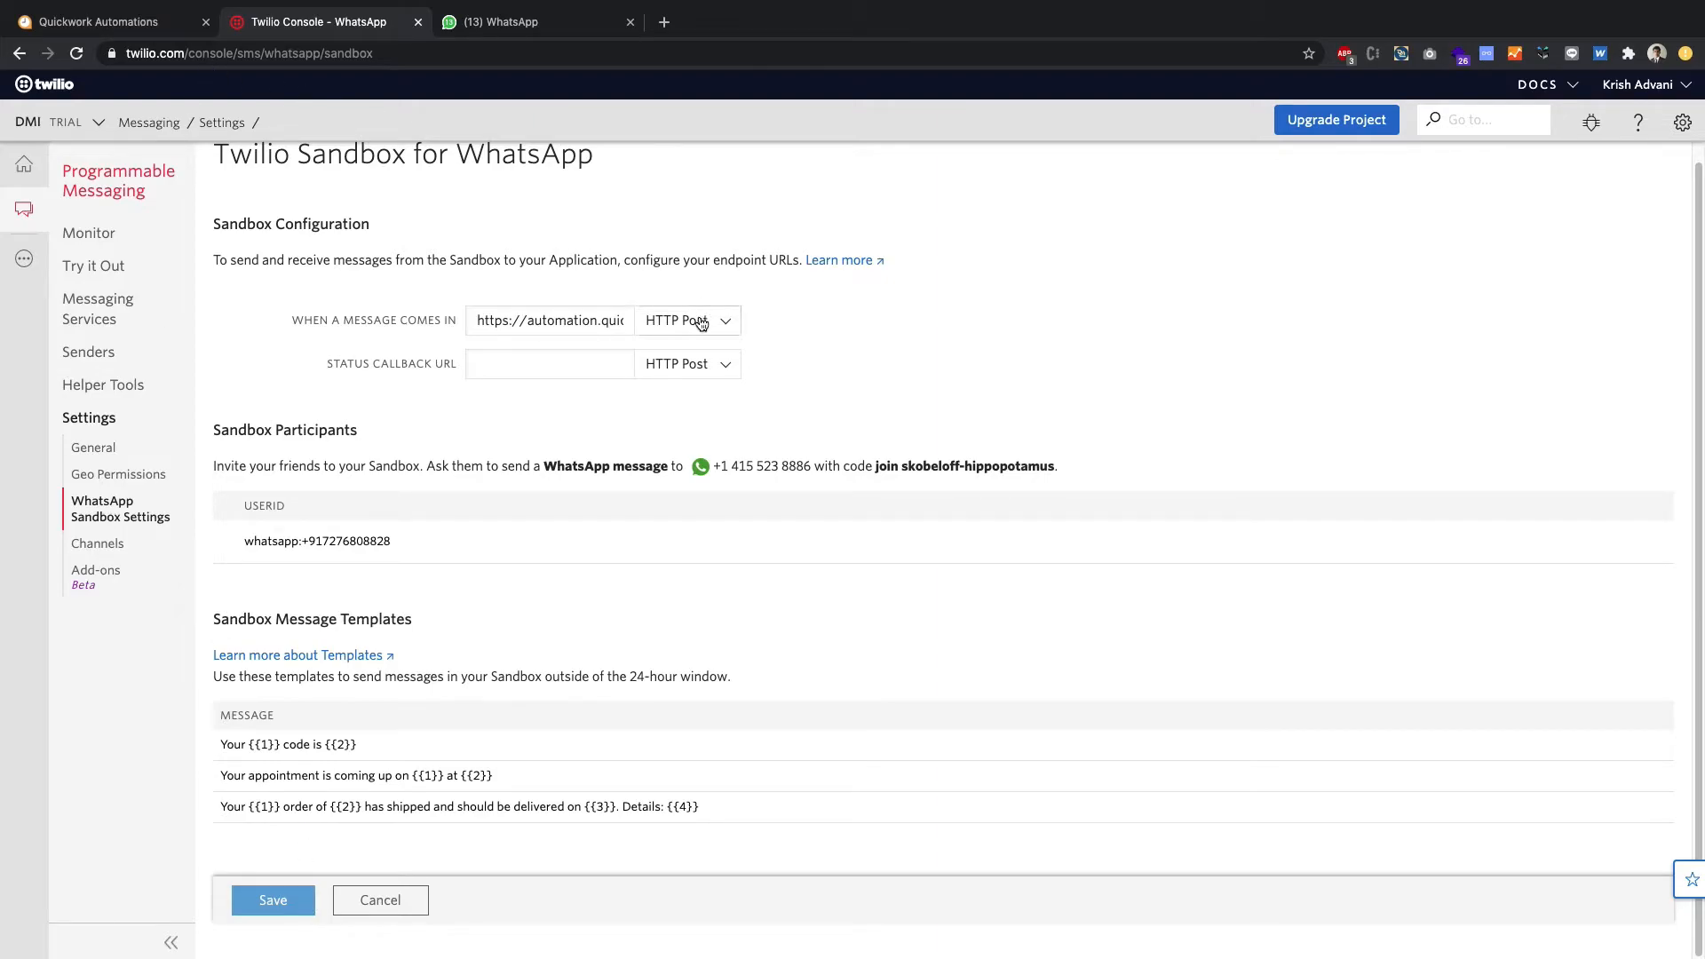
scroll(702, 308, "up", 1)
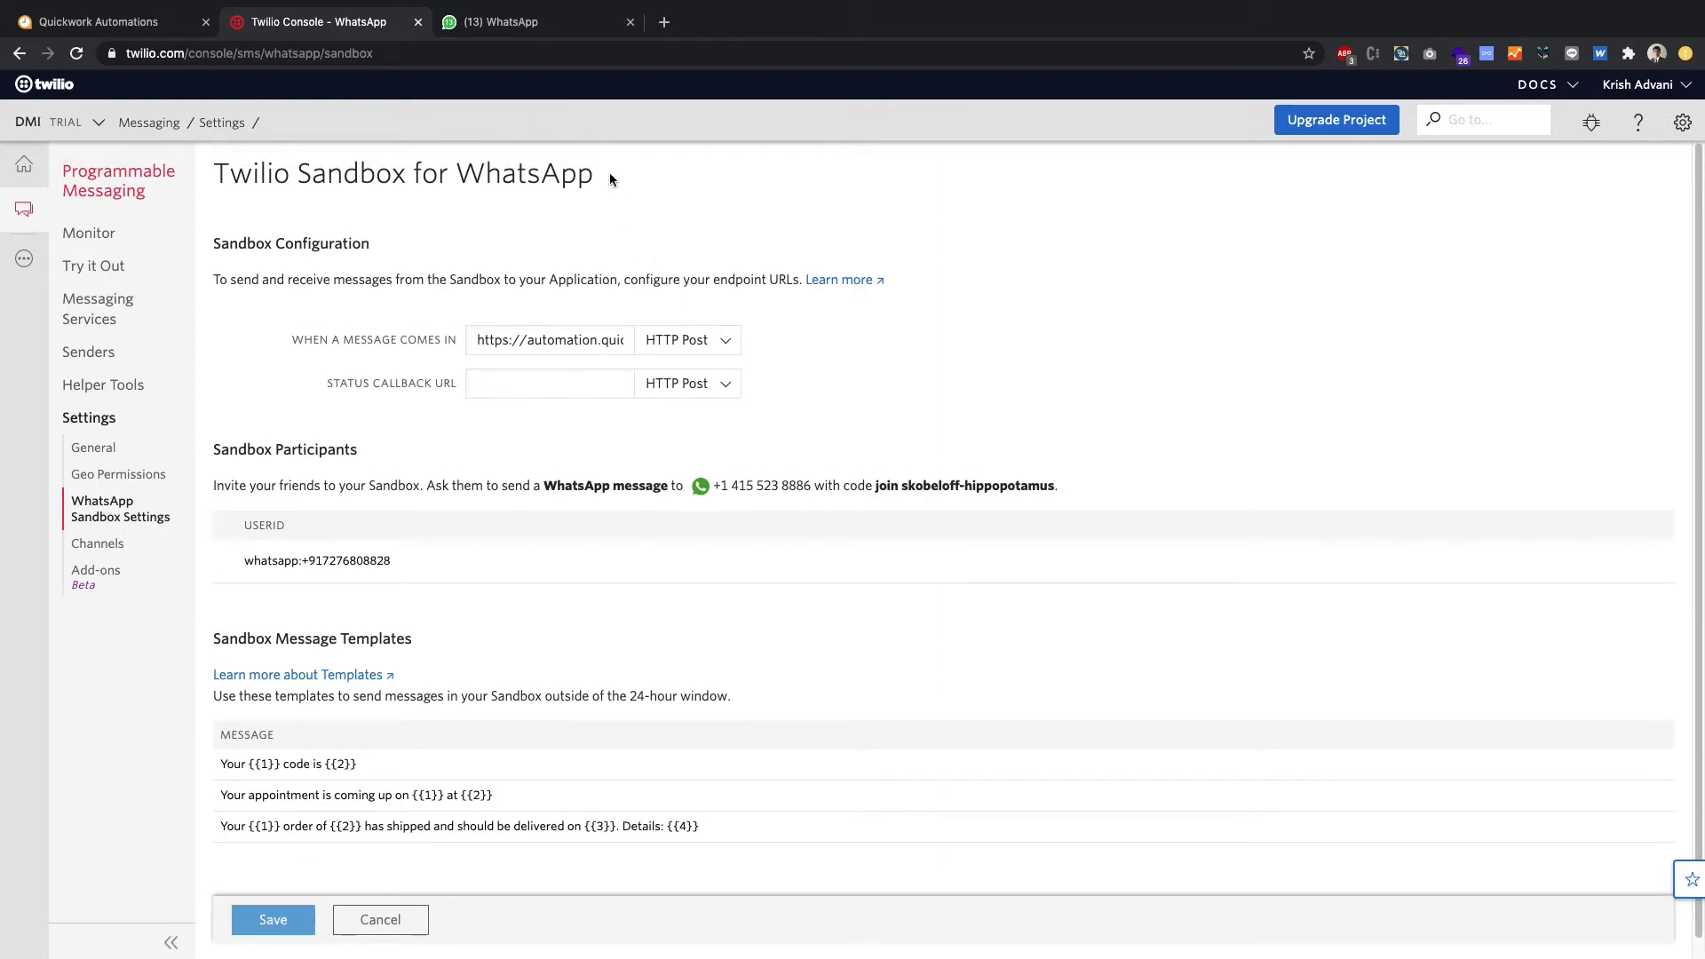
Step: Copy the join code from the Twilio sandbox page and send it to the Twilio chat in WhatsApp Web
left_click(524, 26)
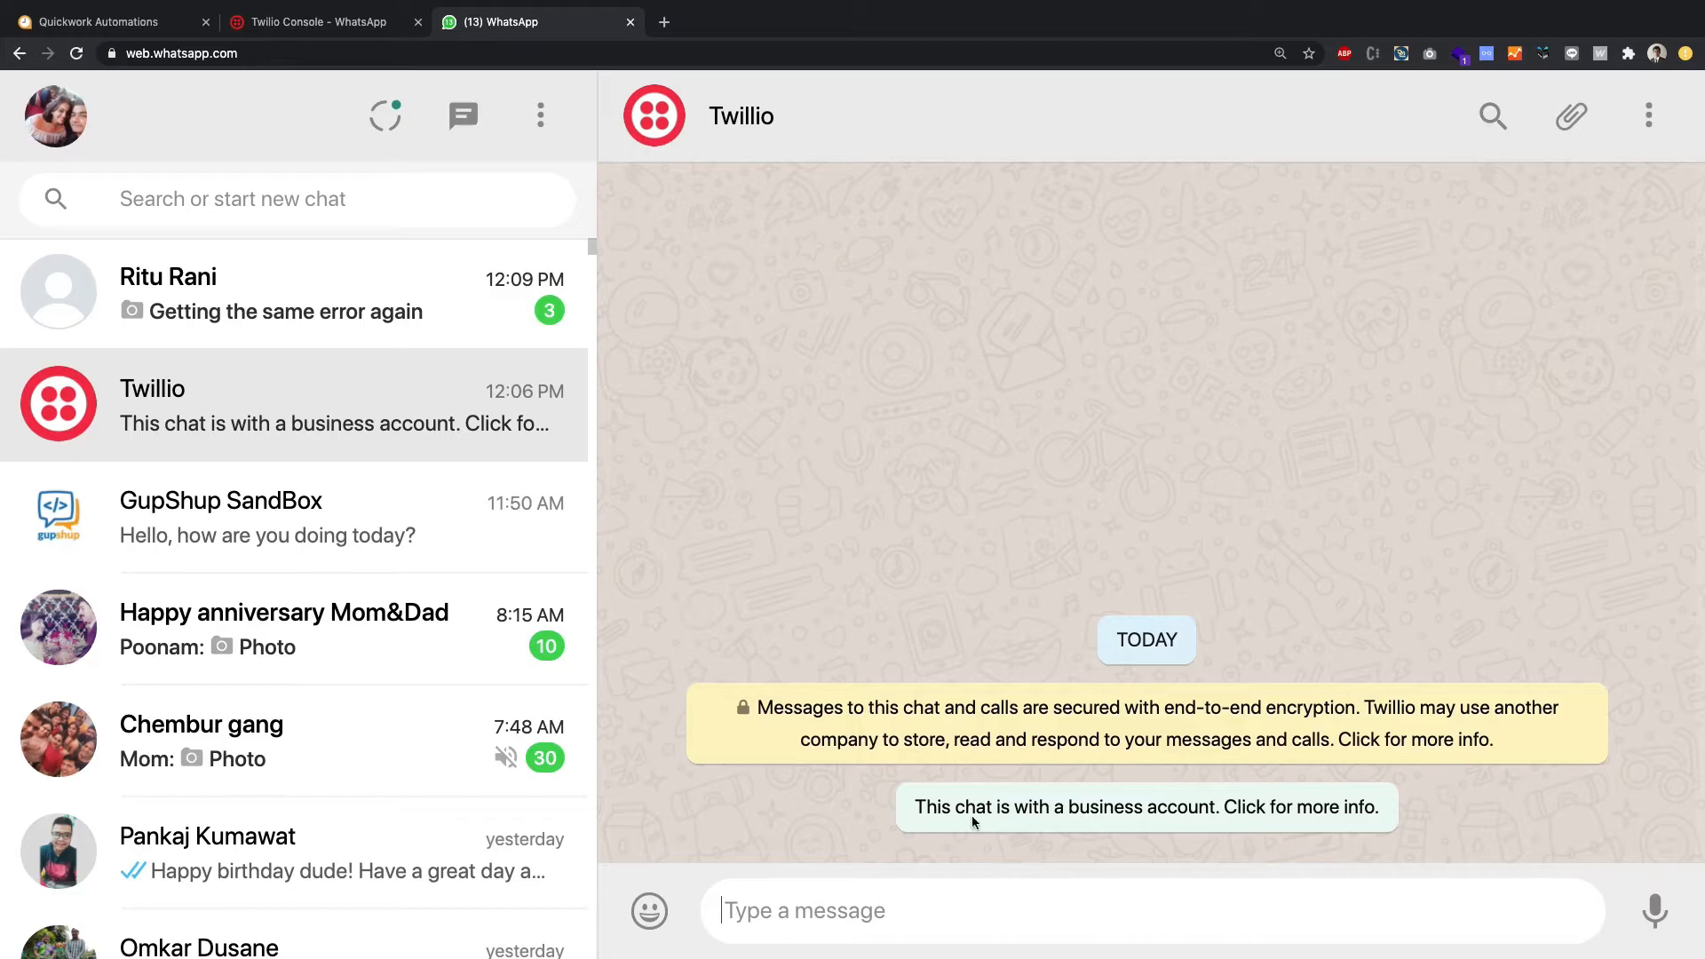
left_click(386, 21)
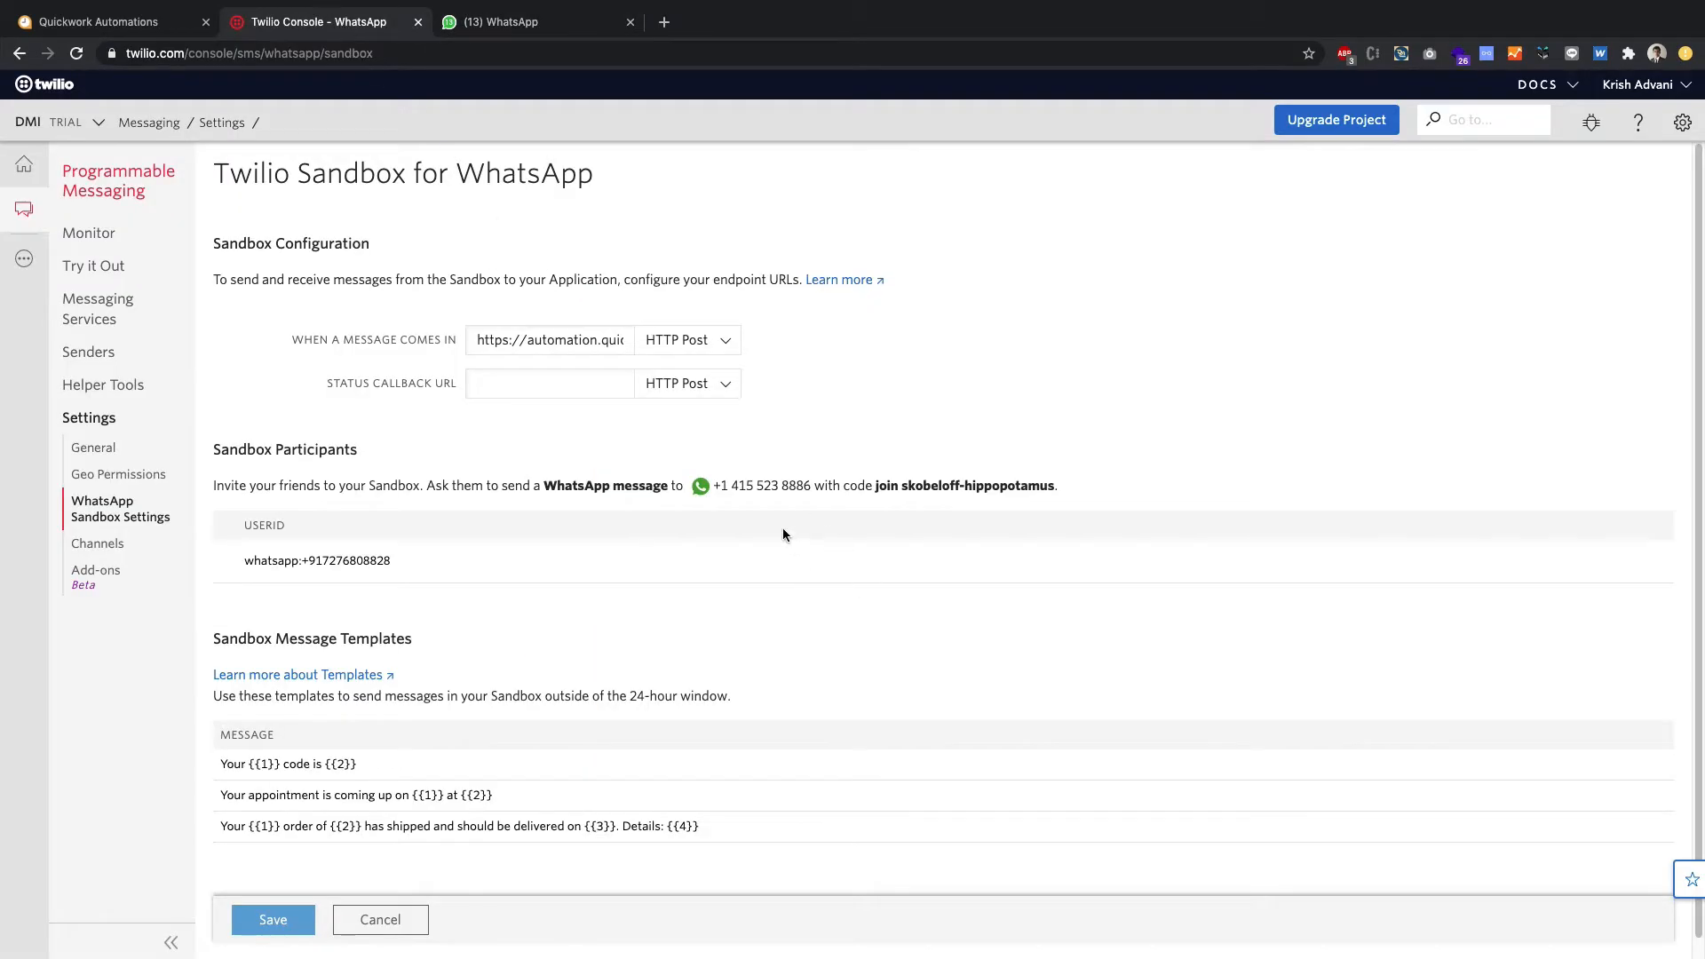
left_click_drag(714, 486, 809, 487)
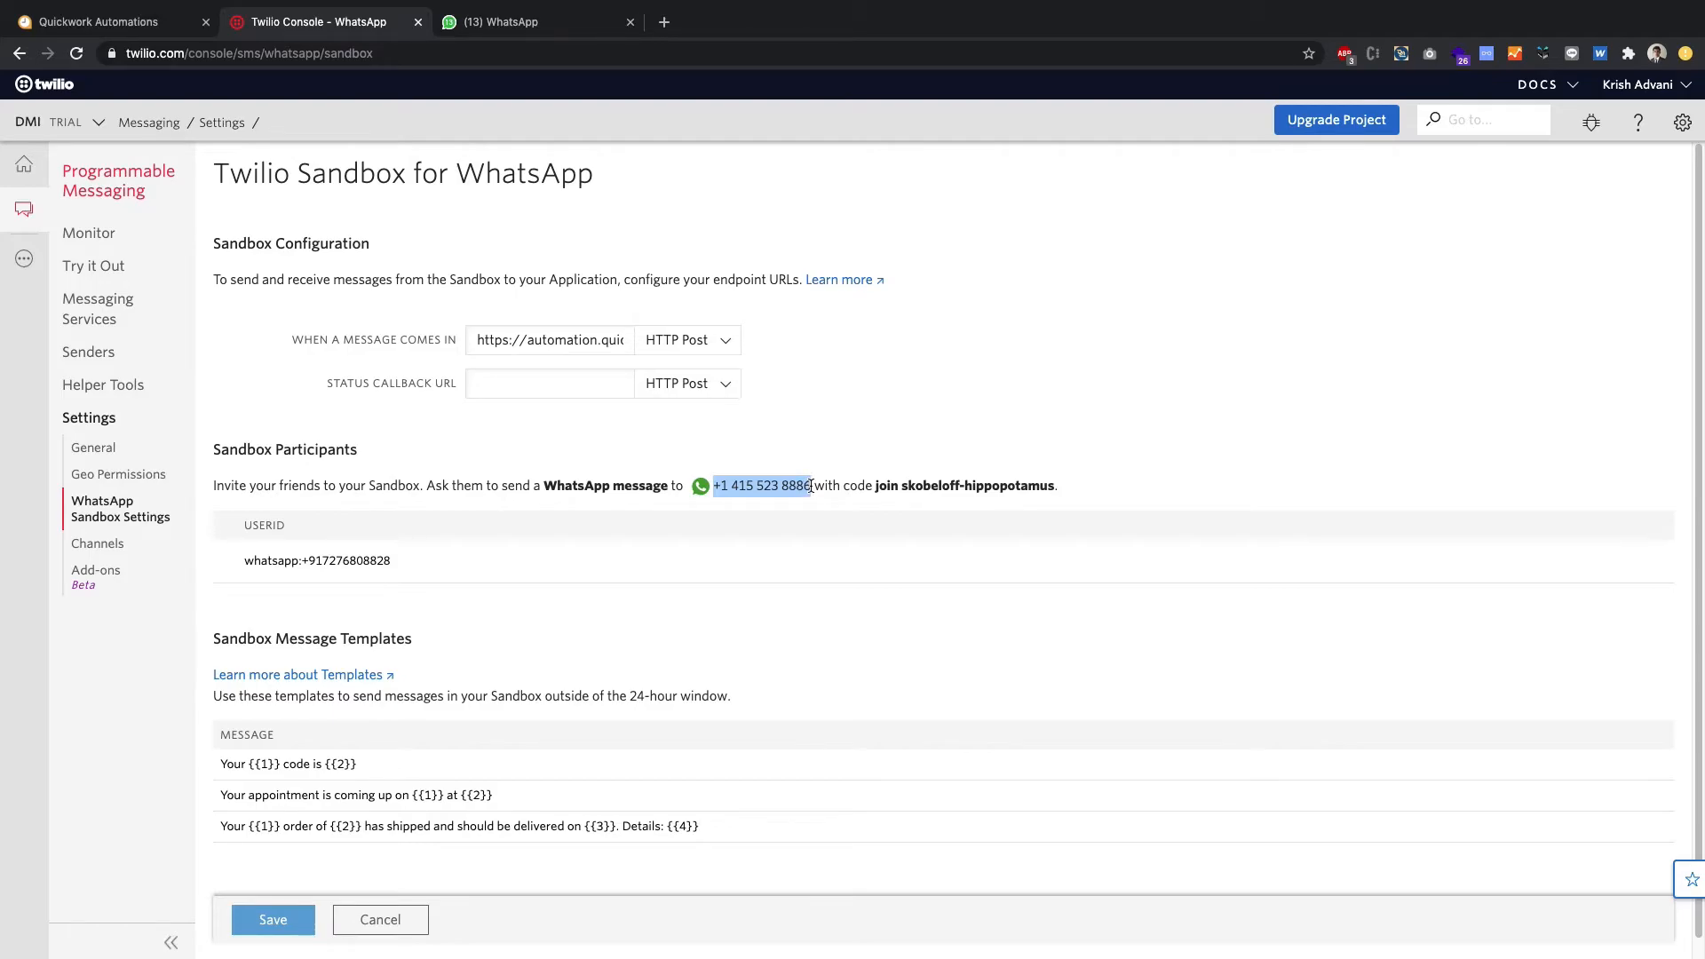
left_click_drag(877, 487, 1055, 486)
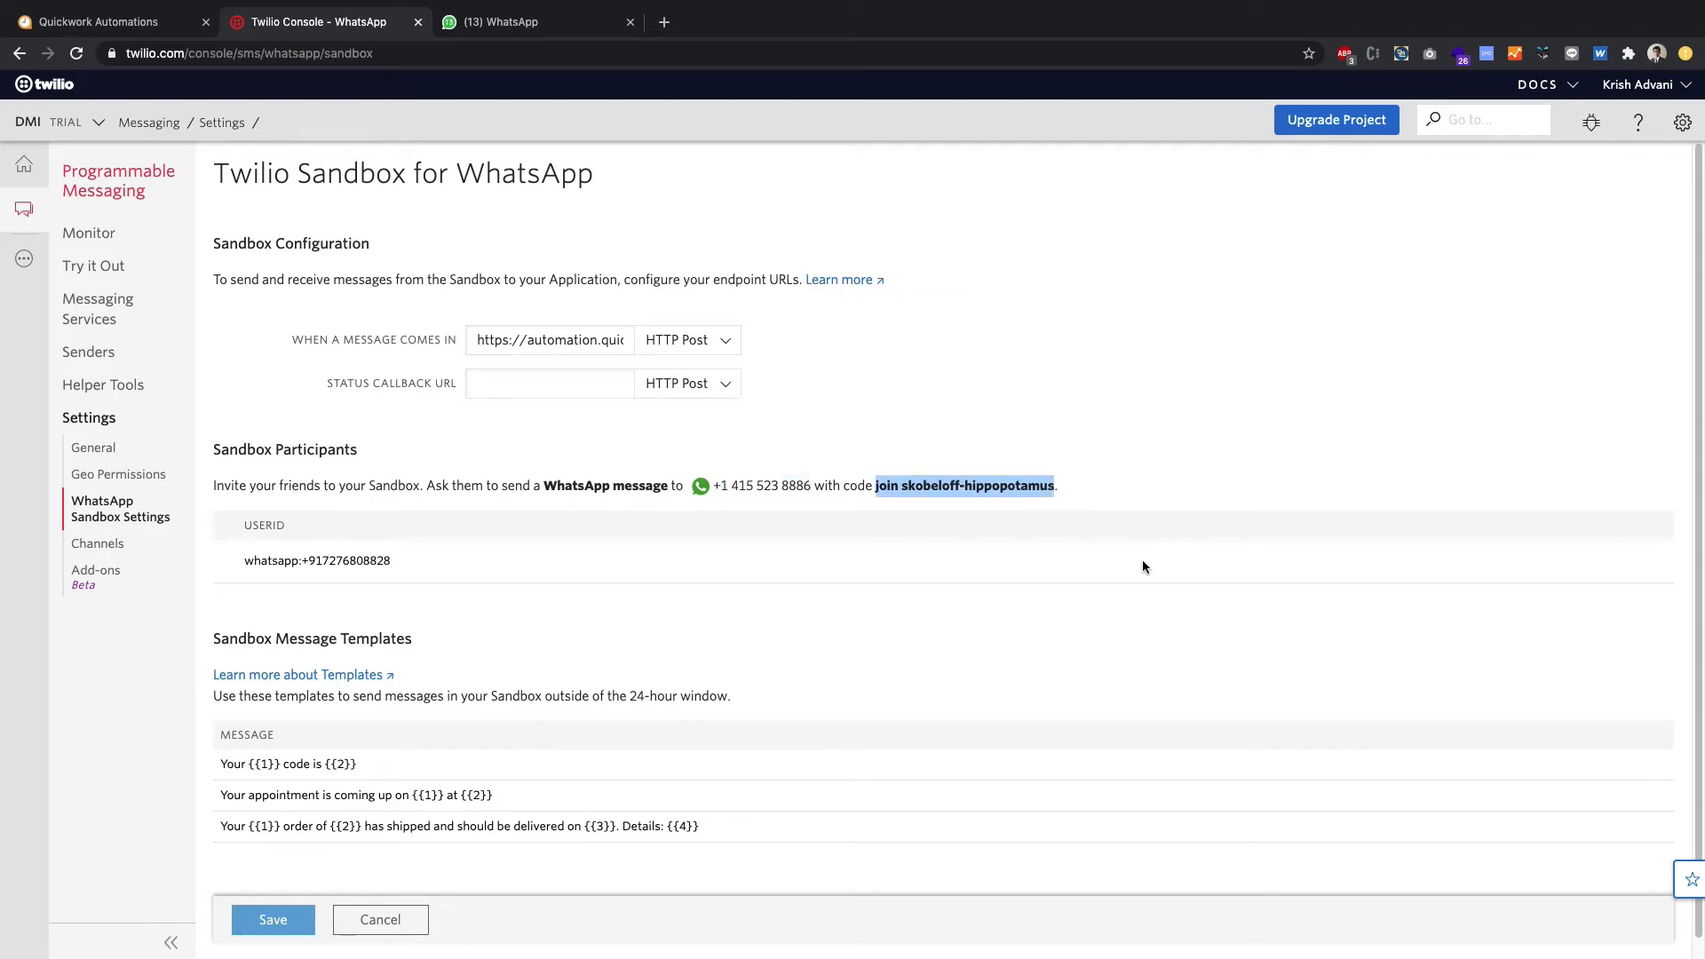
left_click(511, 24)
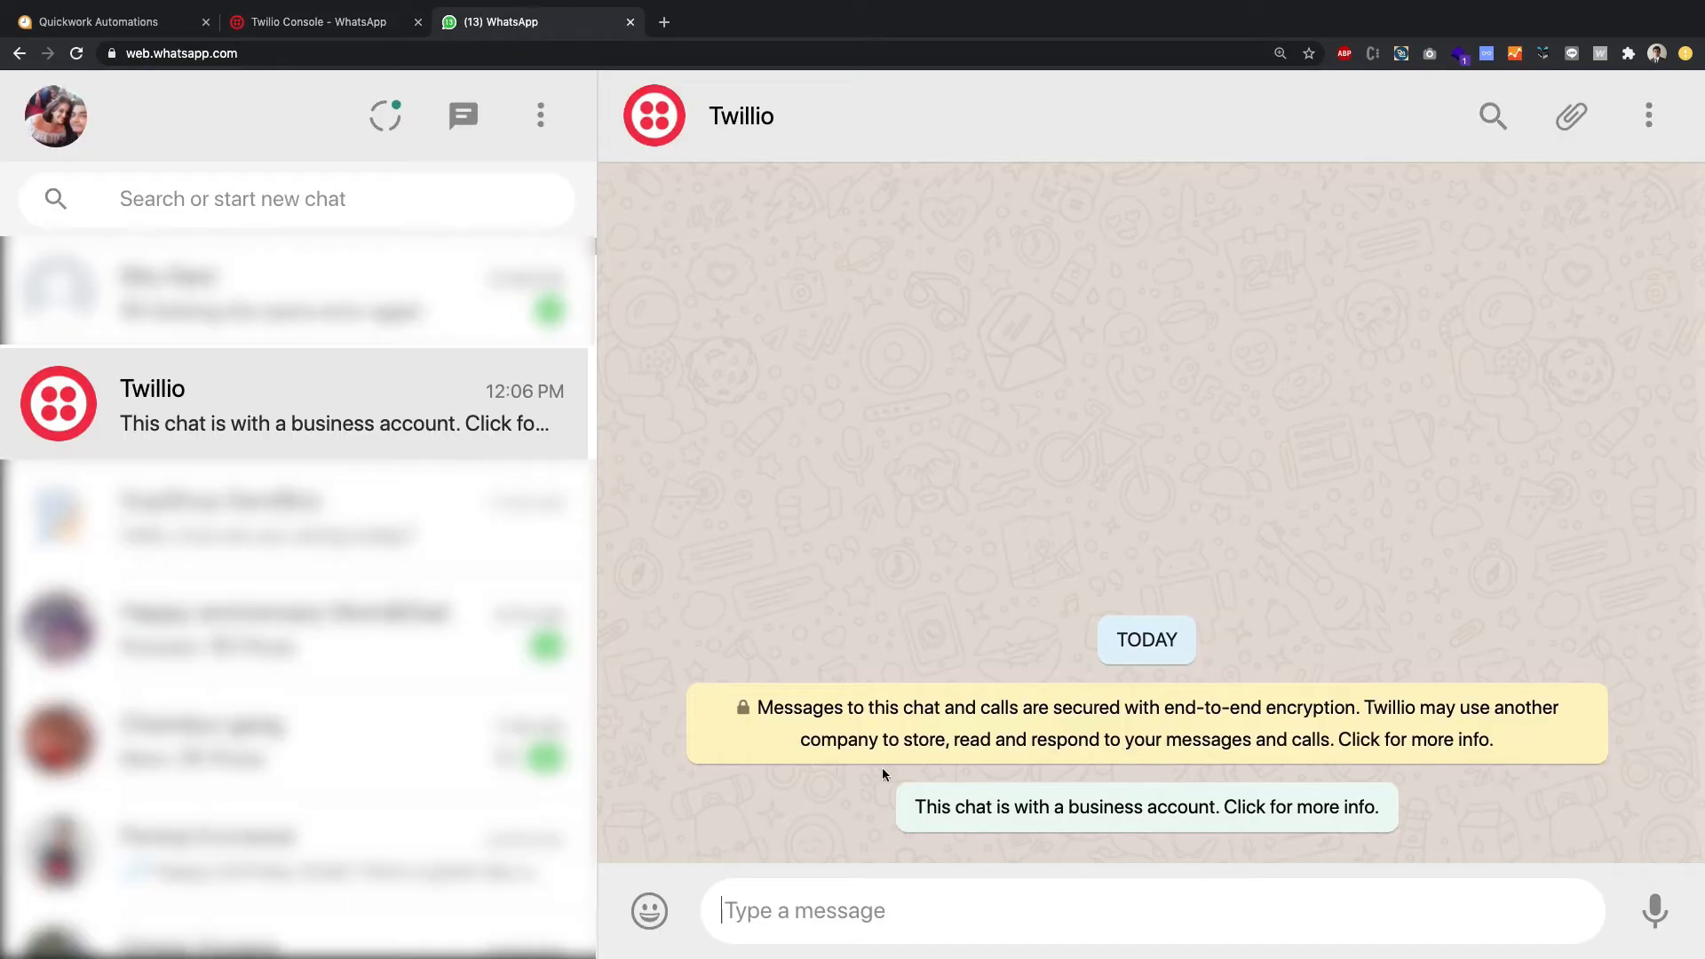
key("super+v")
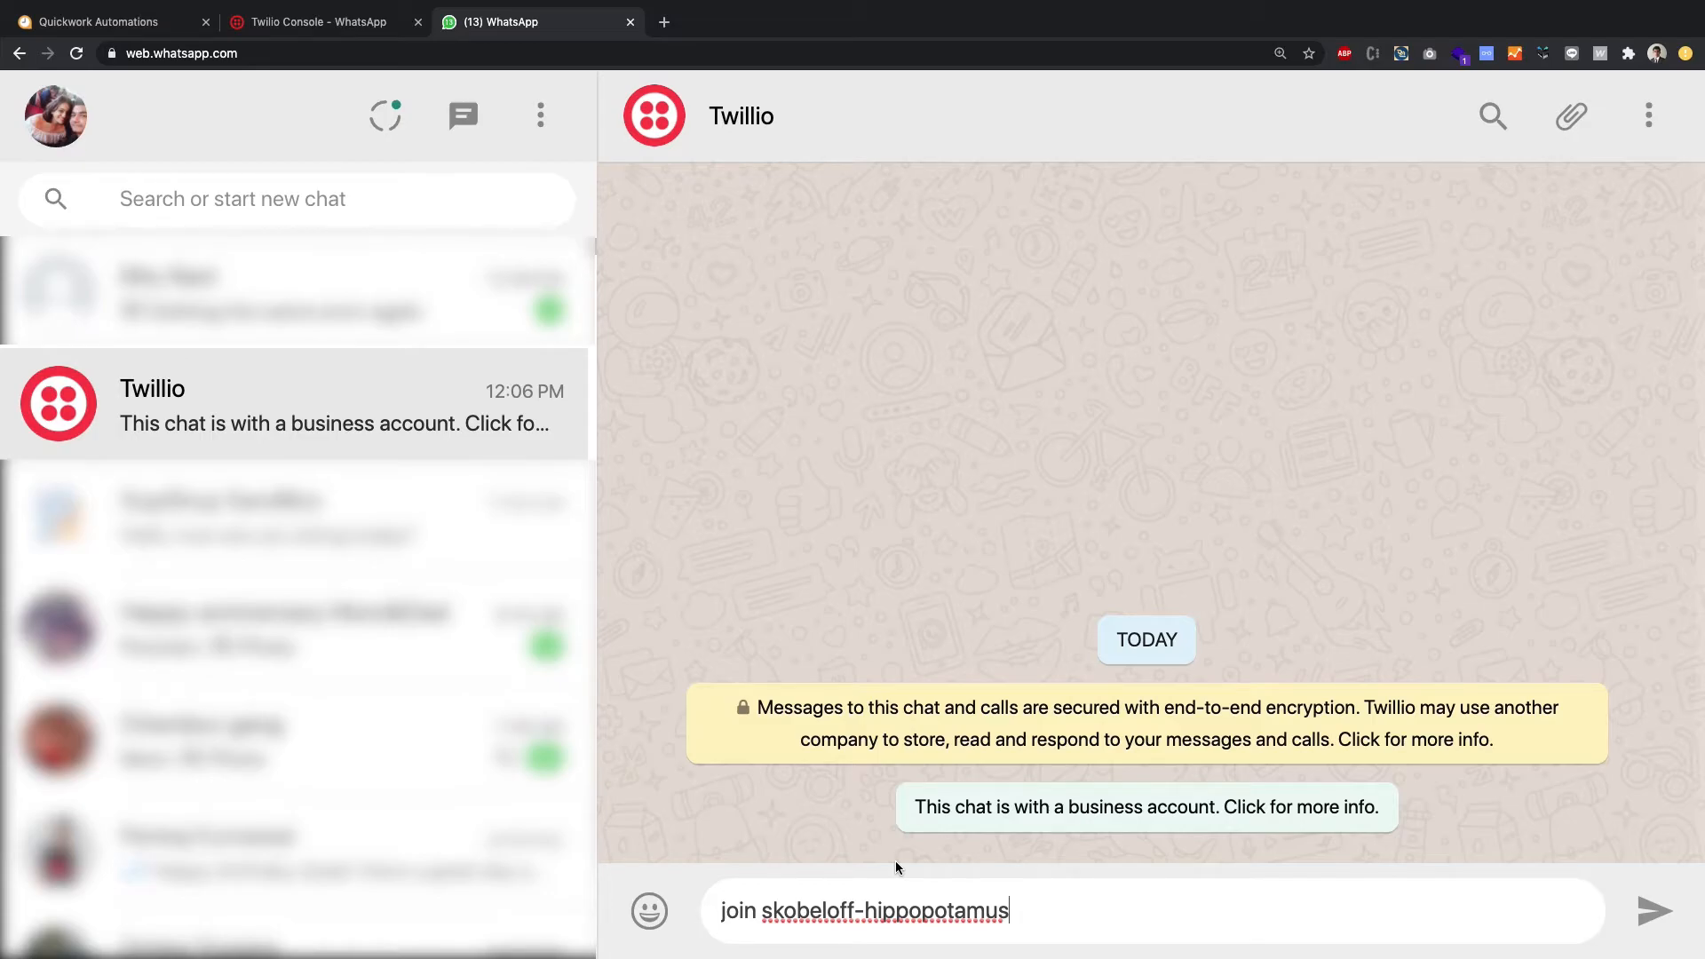
key("Return")
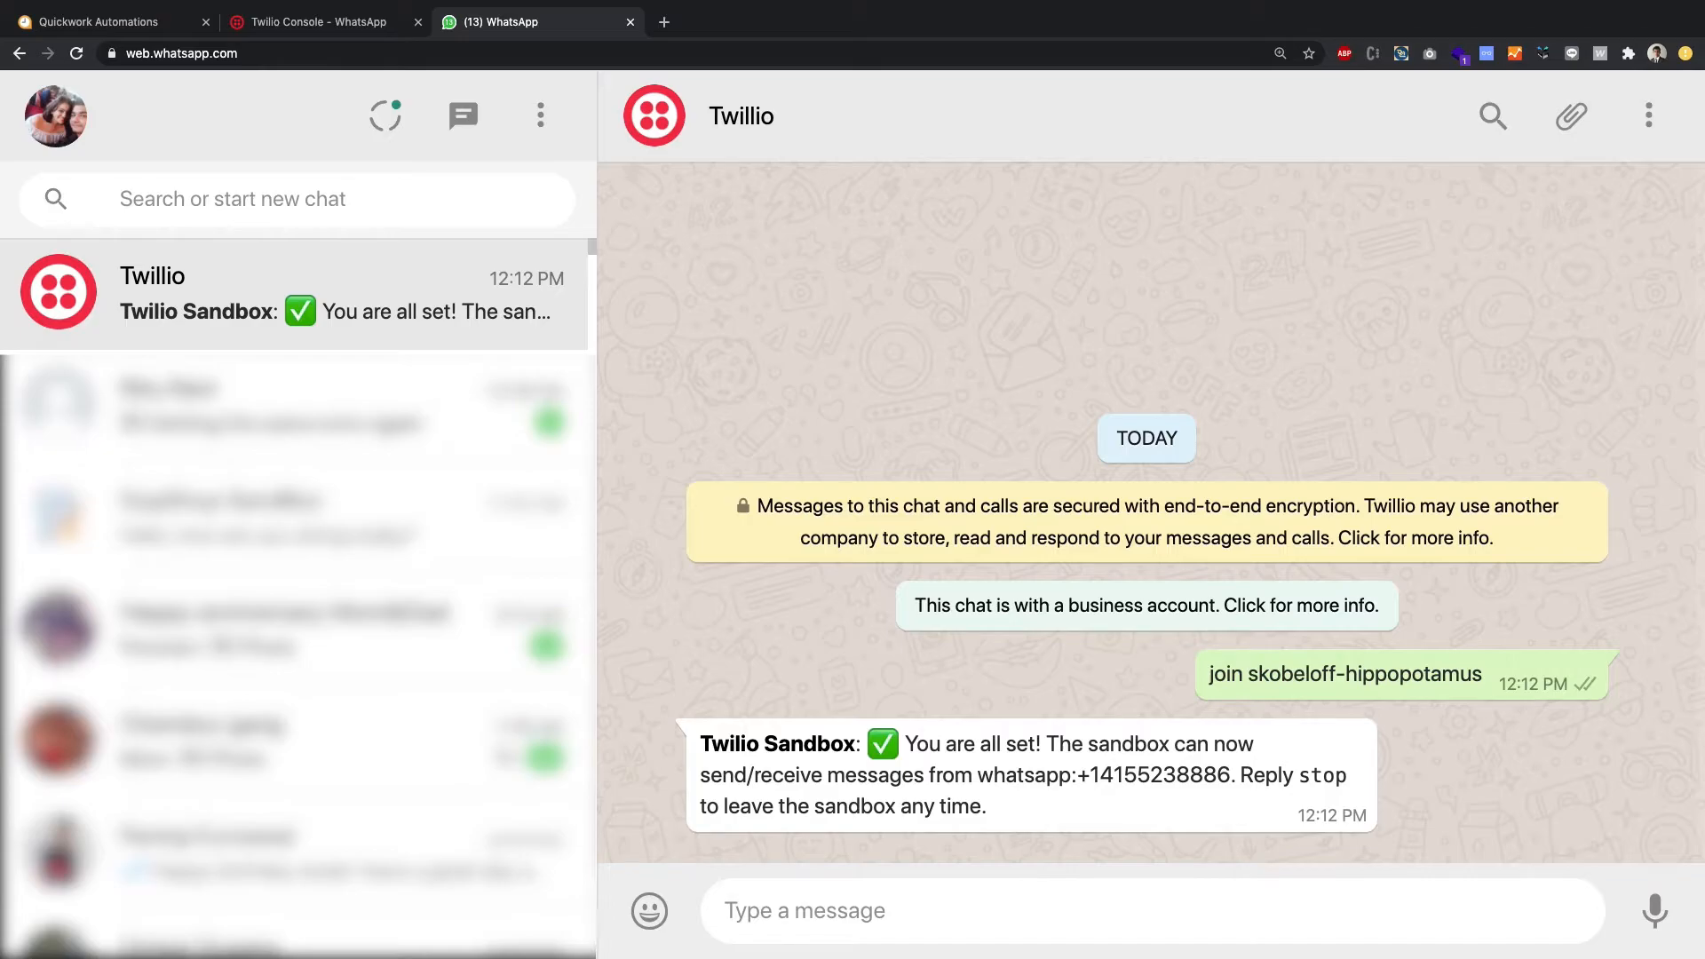
Step: Switch to the Quickwork journey and set its first step to the Send message action of Whatsapp by Twilio
left_click(104, 27)
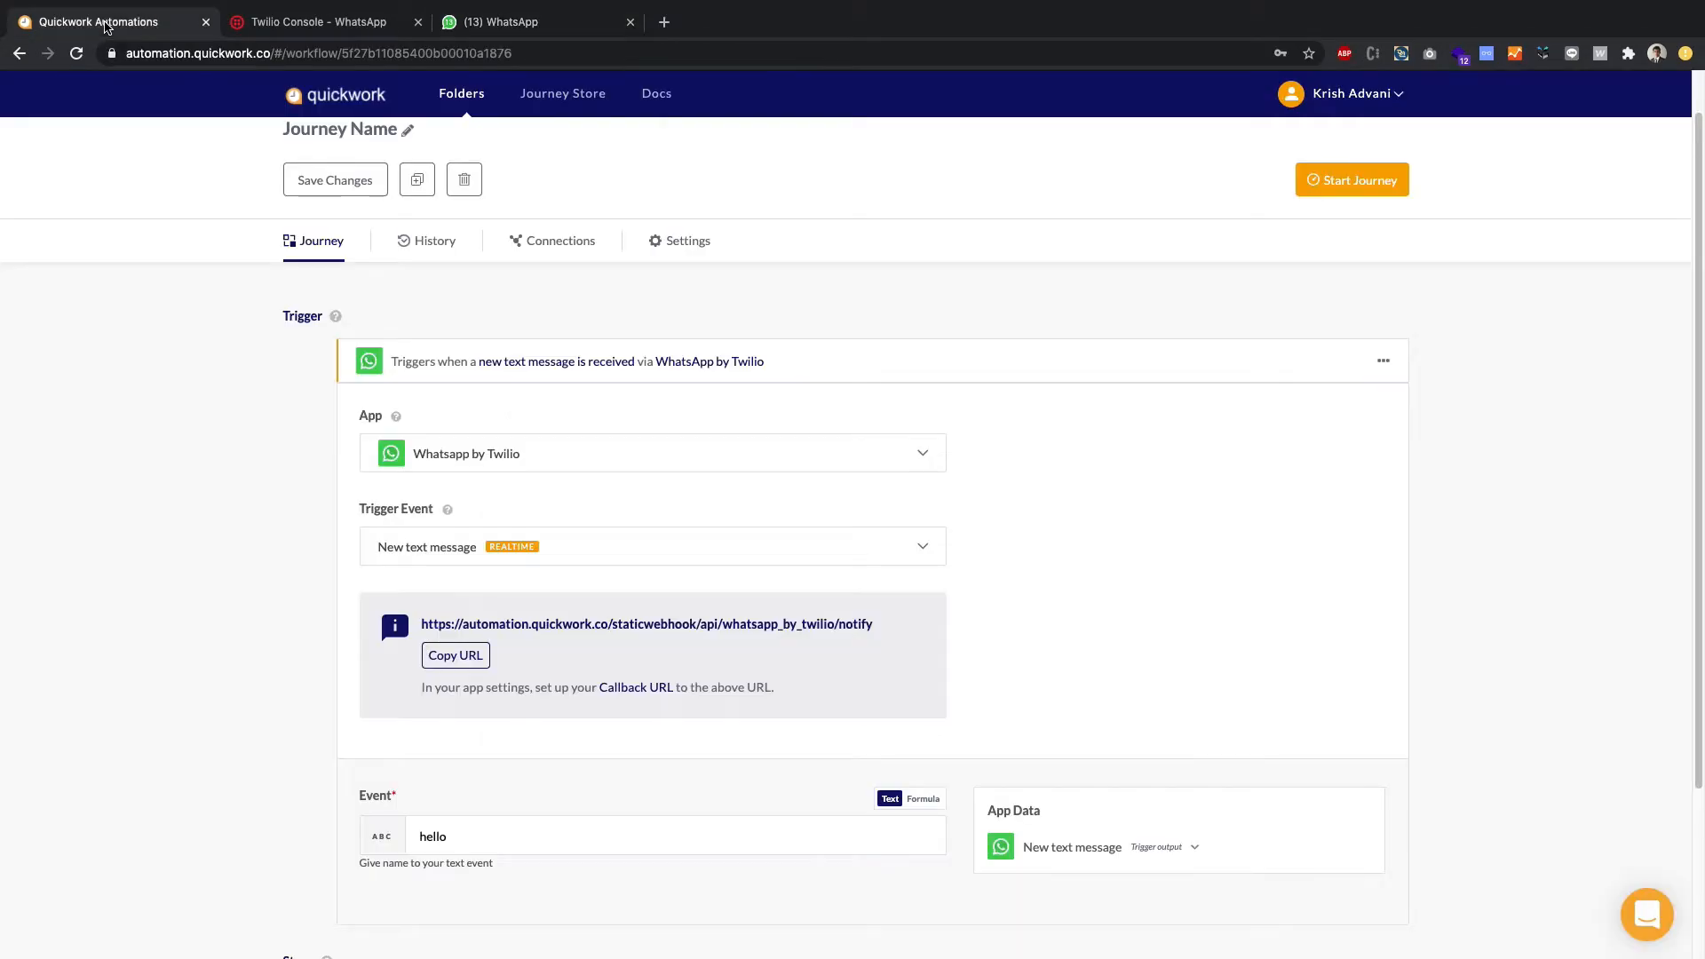
scroll(690, 544, "down", 1)
scroll(689, 544, "down", 1)
scroll(587, 559, "up", 1)
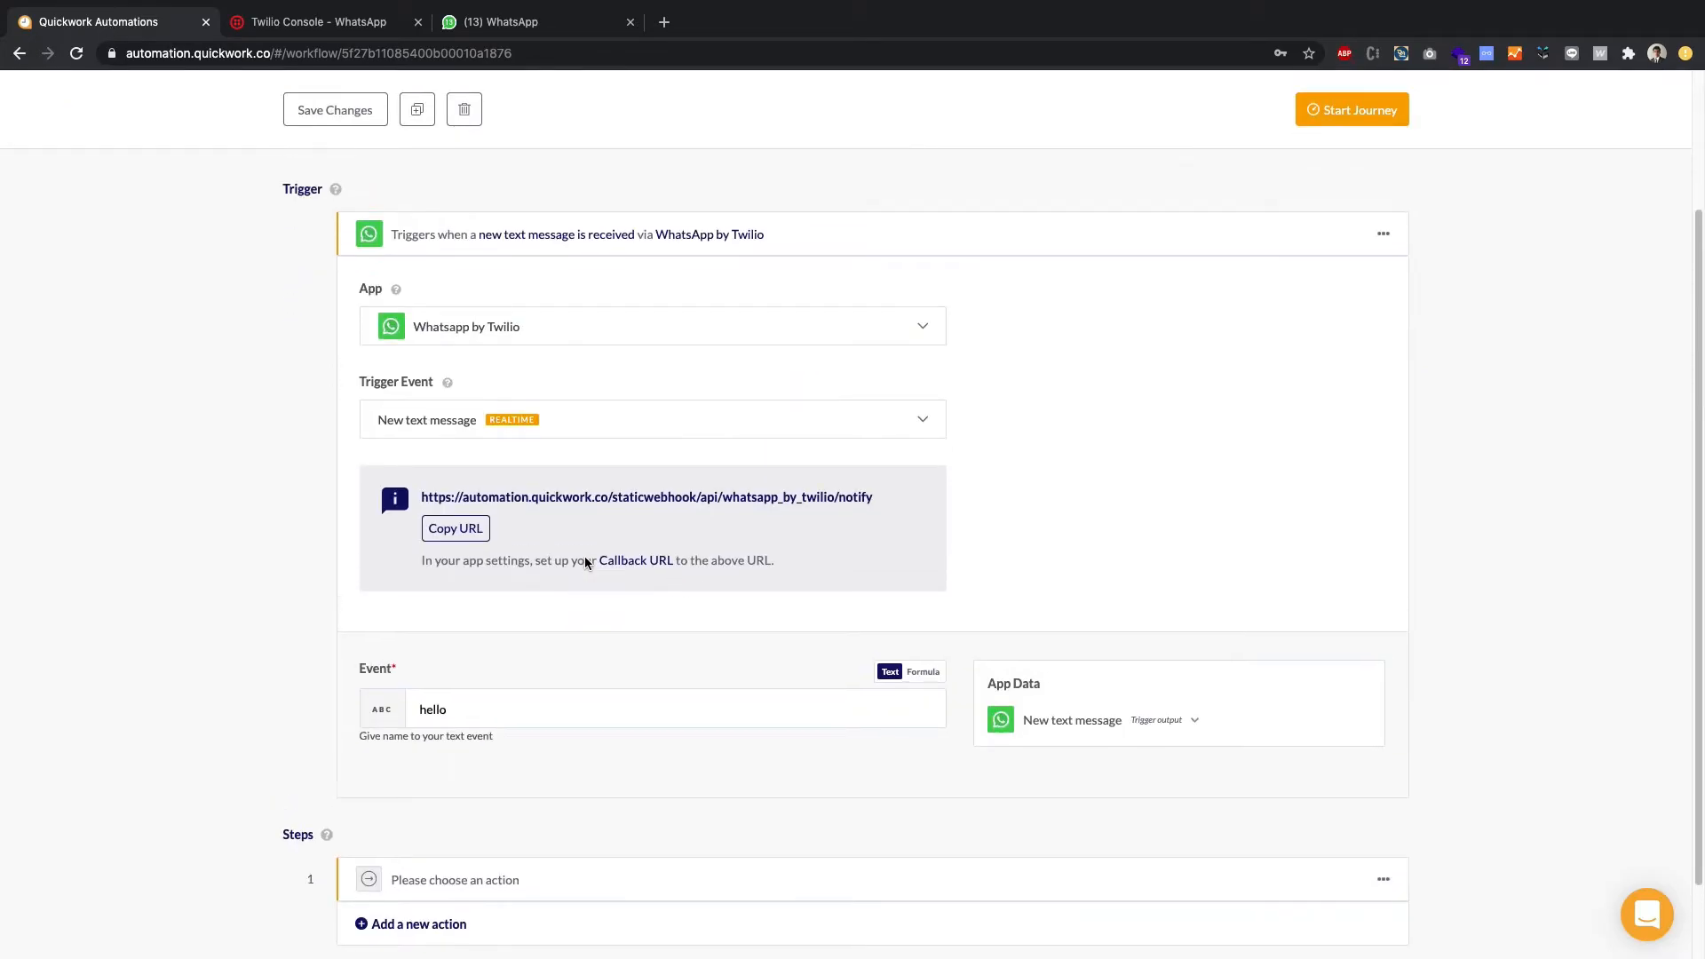
left_click(733, 235)
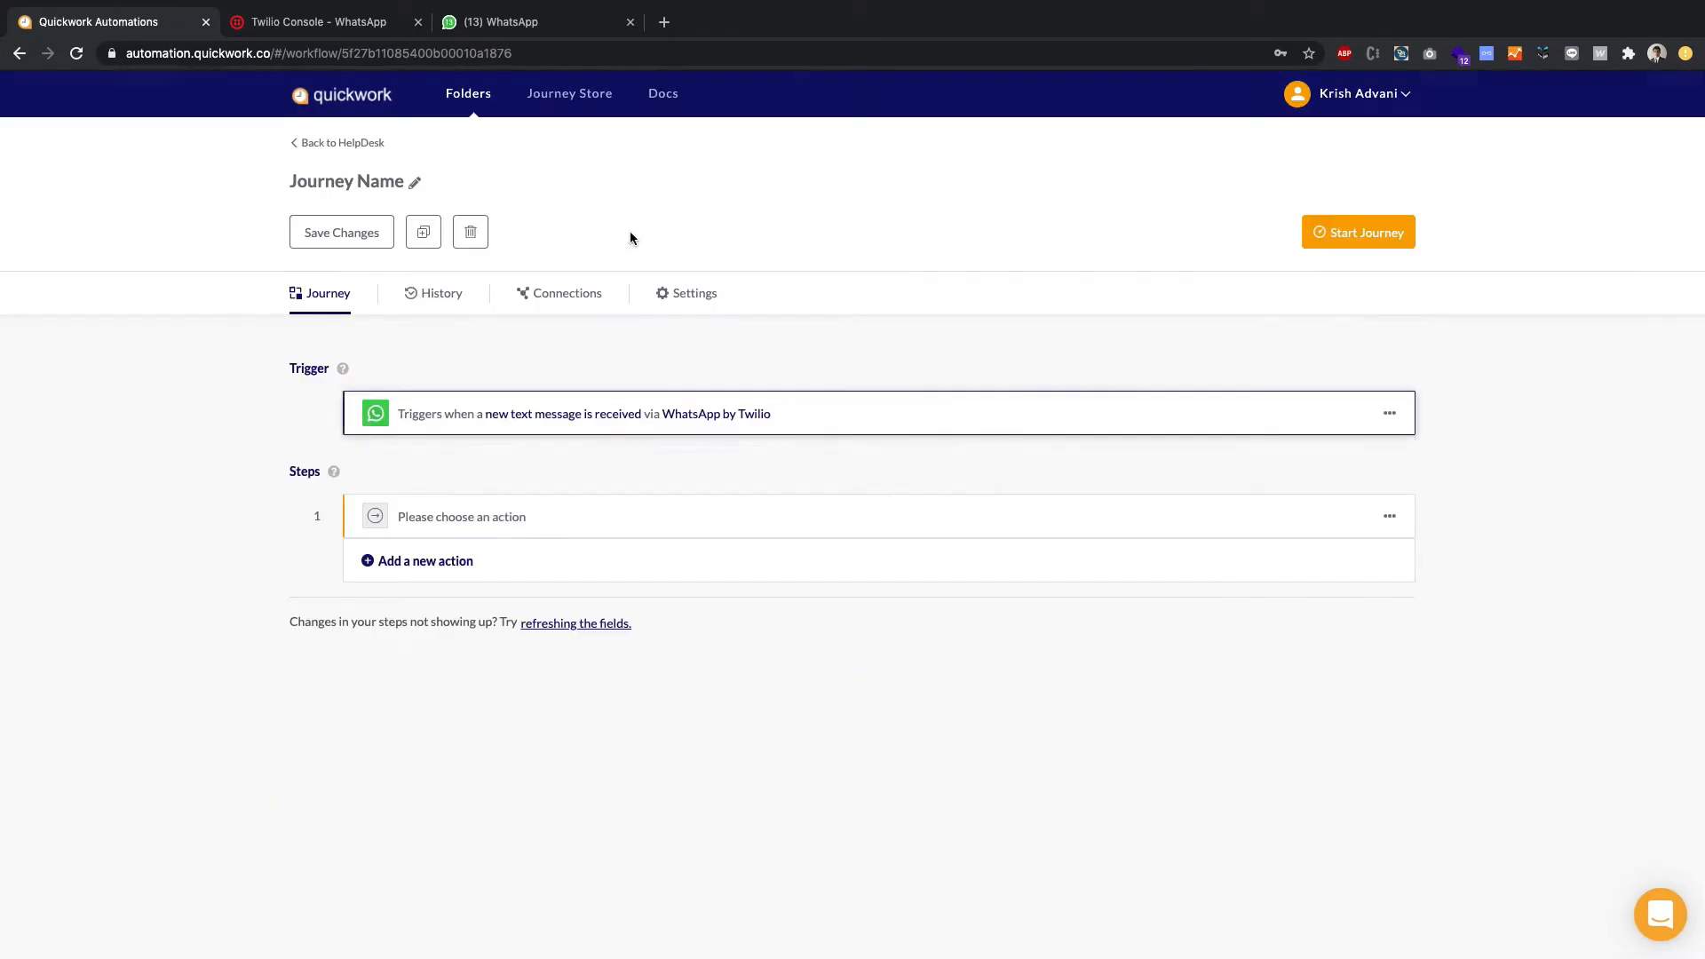
left_click(410, 517)
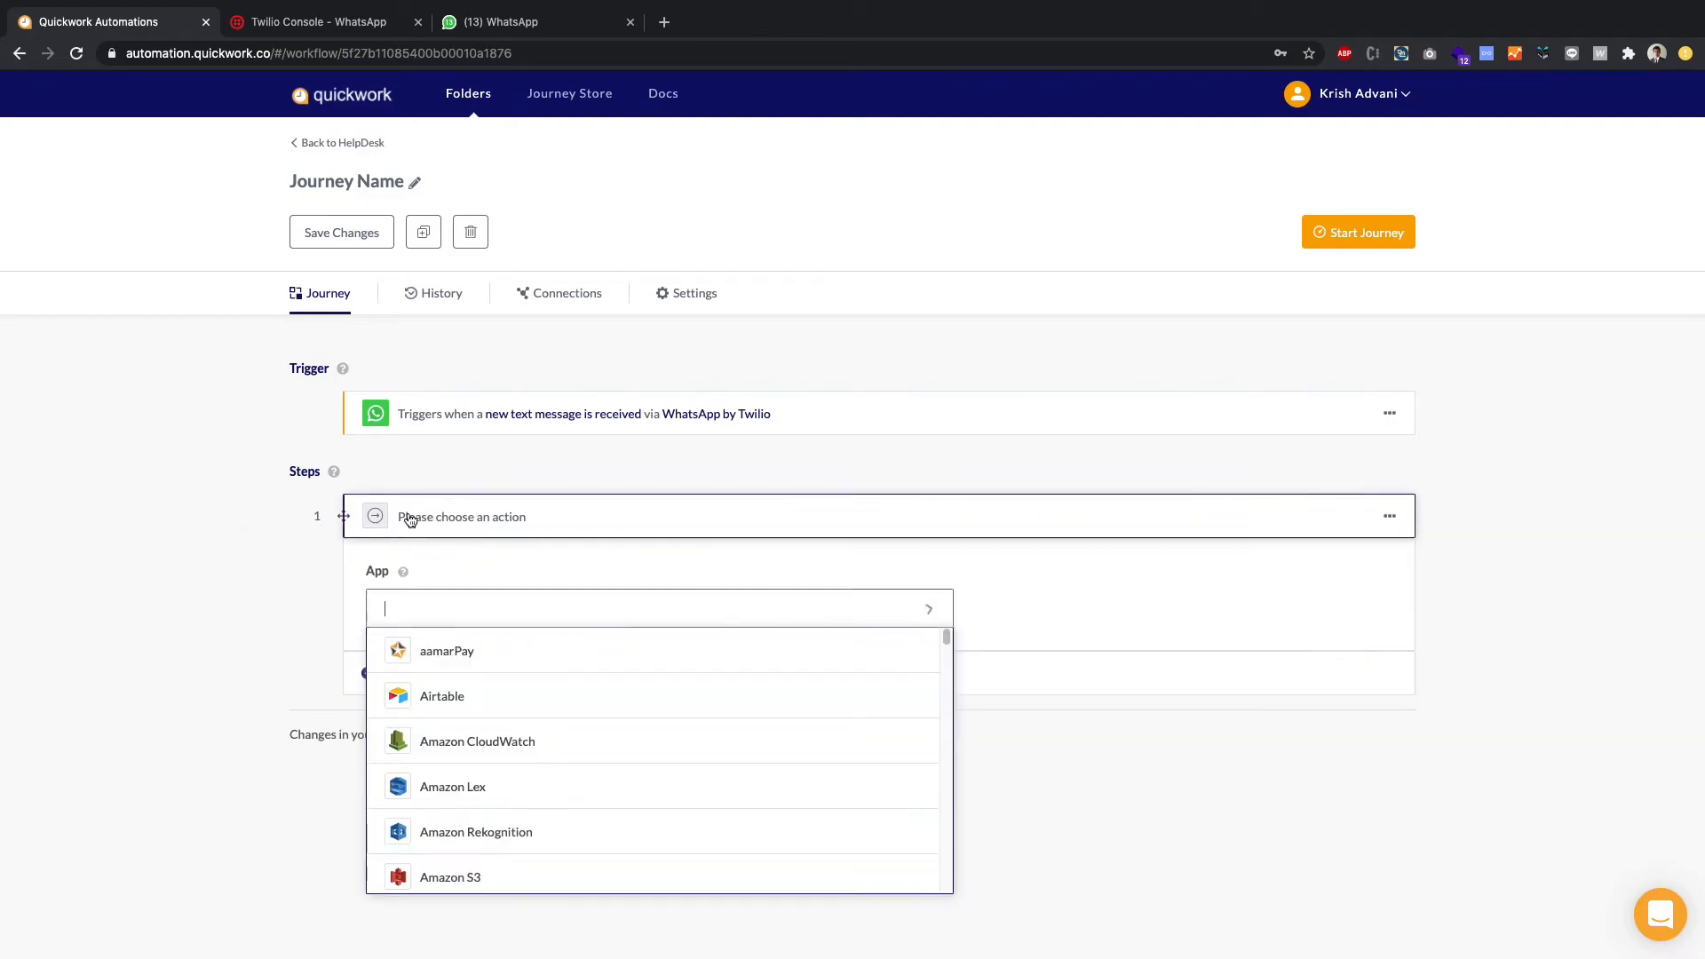
type("twi")
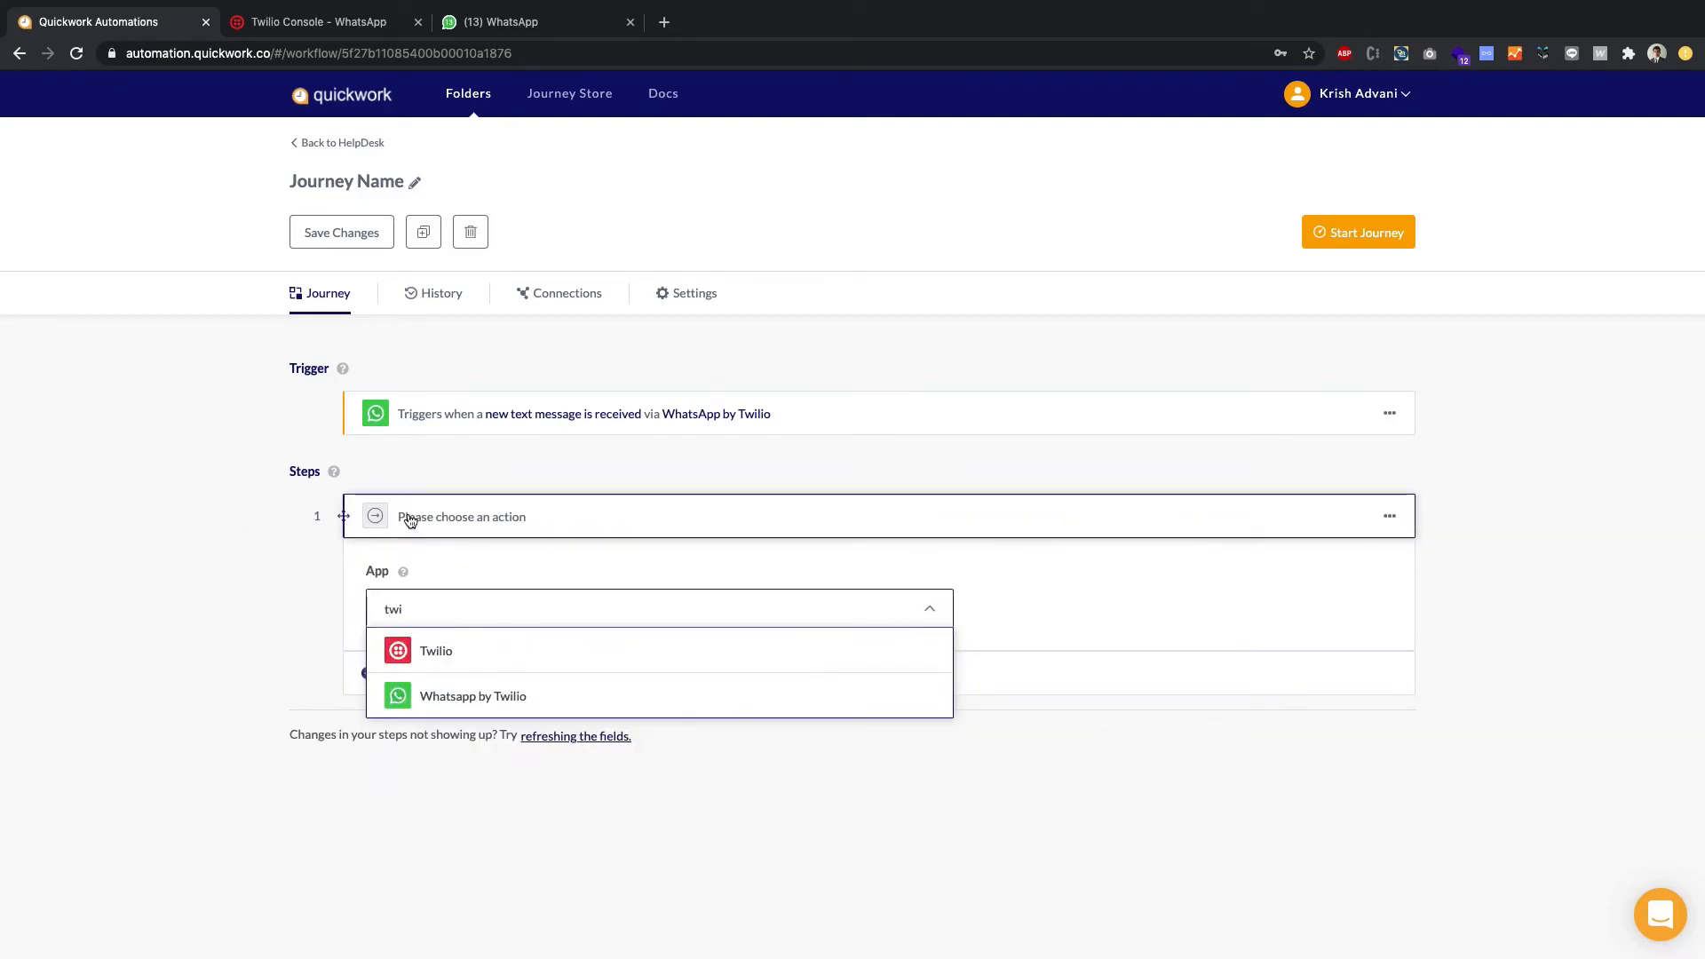
left_click(479, 700)
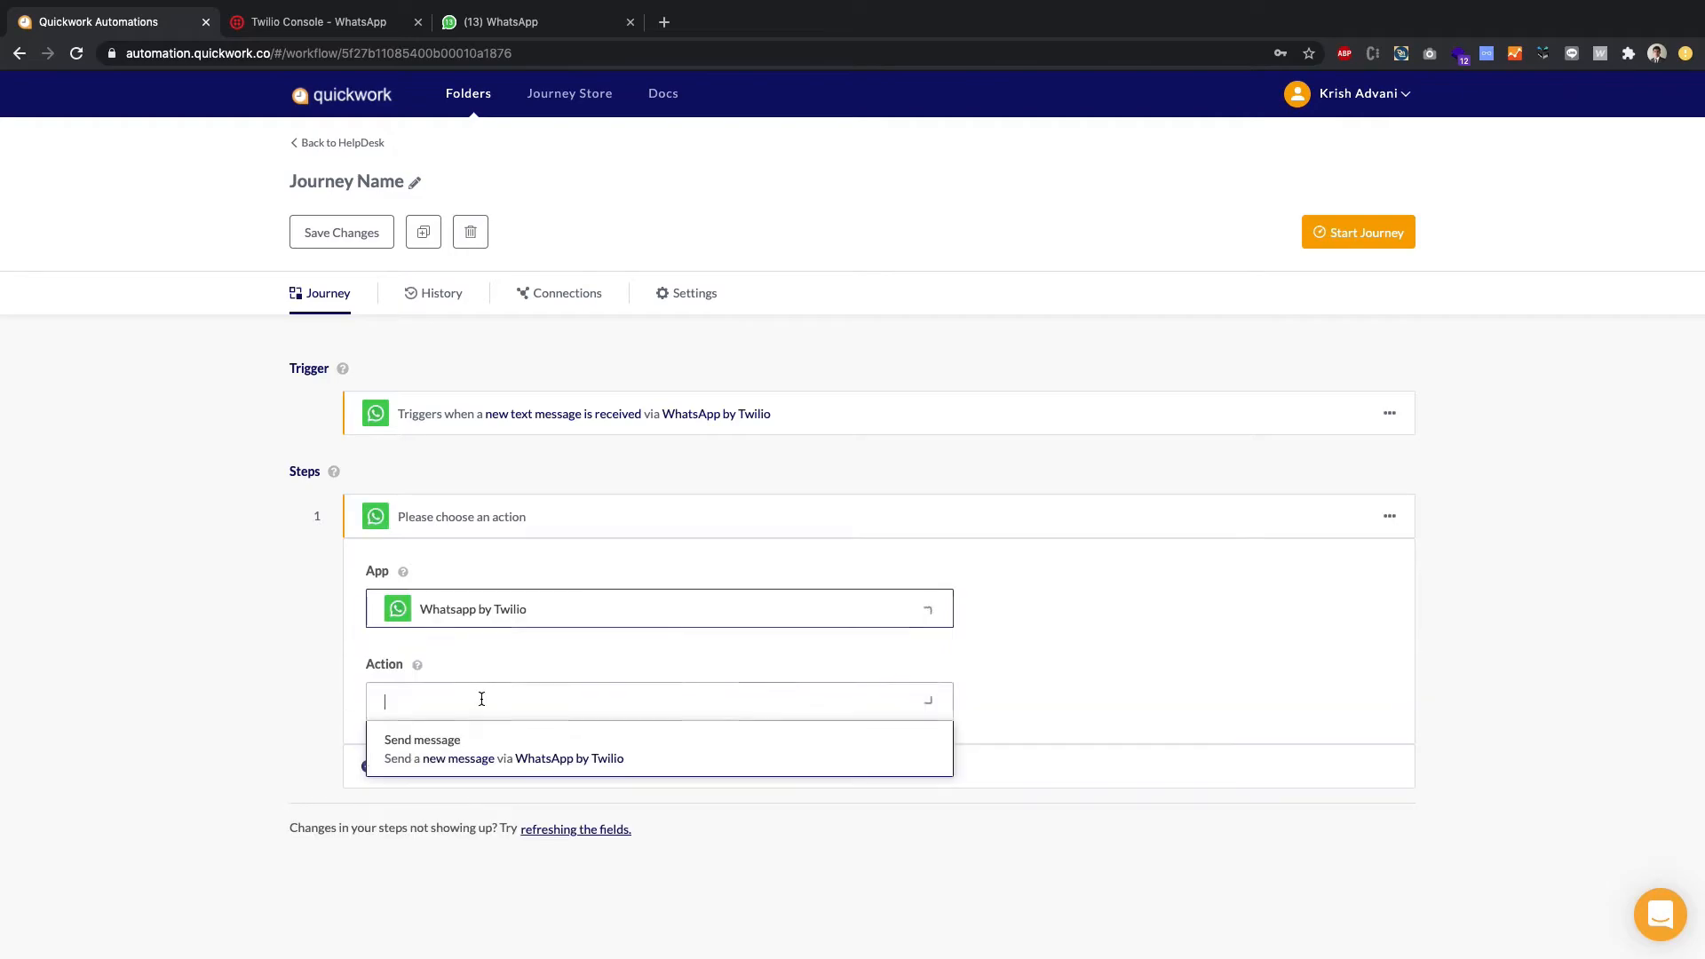
left_click(451, 755)
Step: Examine the From, Message and To fields of the Send message action and their format hints
scroll(572, 654, "down", 4)
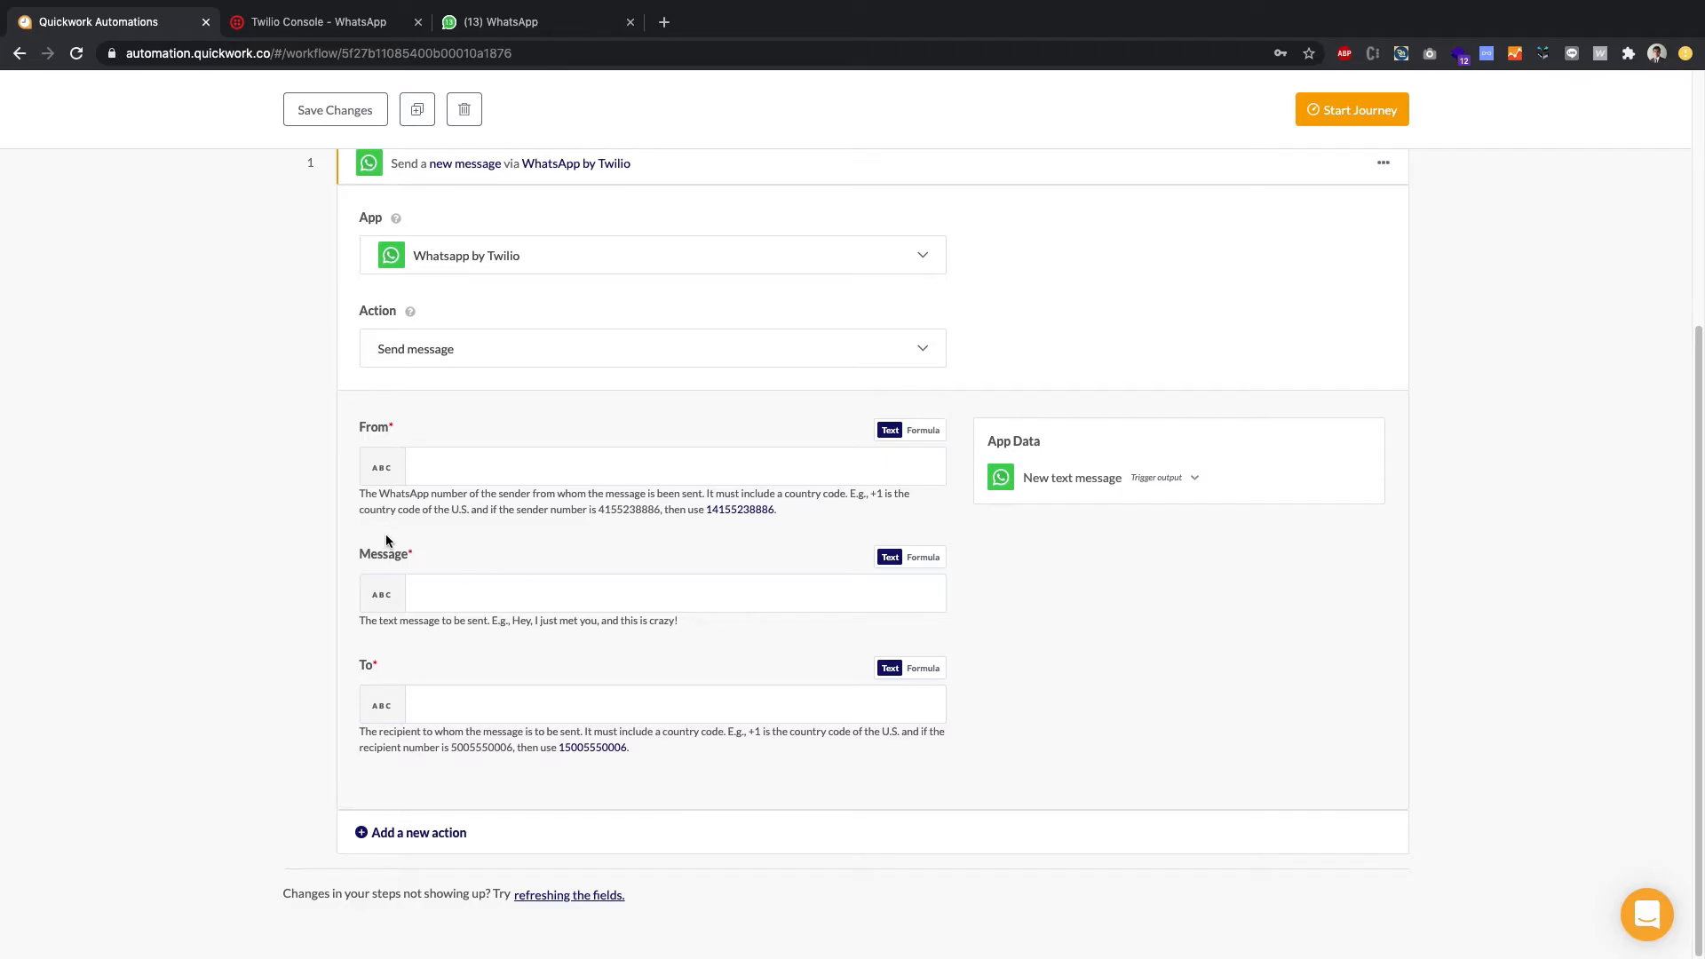
scroll(390, 534, "up", 5)
scroll(390, 536, "up", 3)
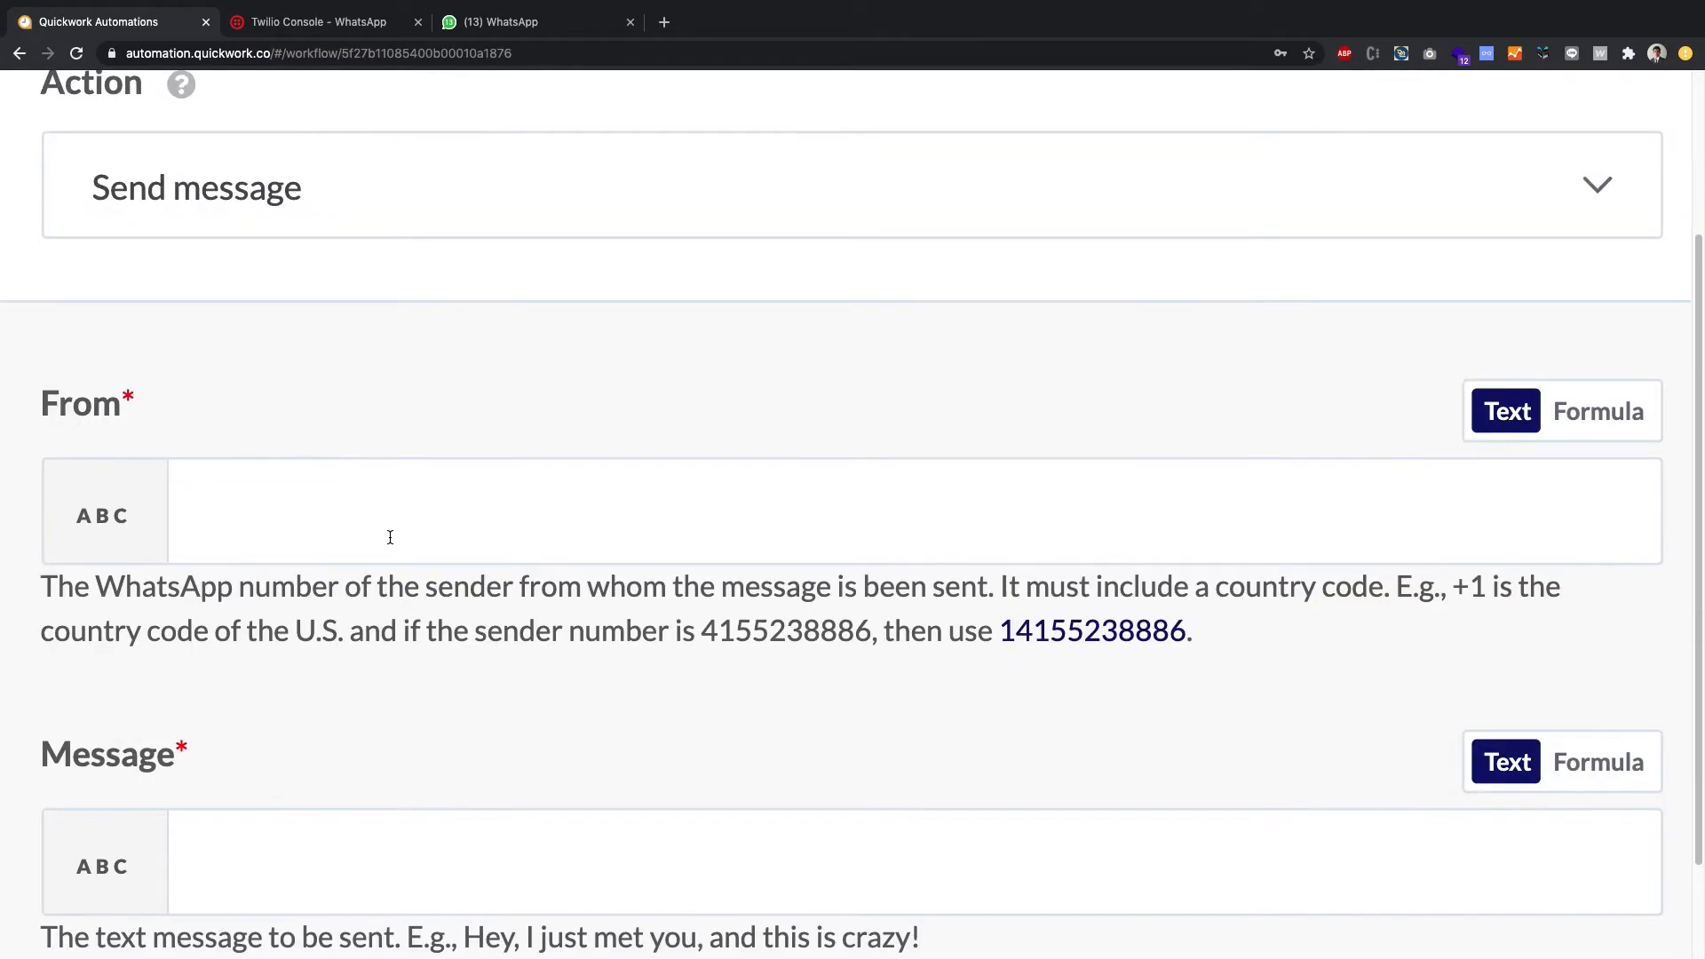
scroll(120, 413, "down", 5)
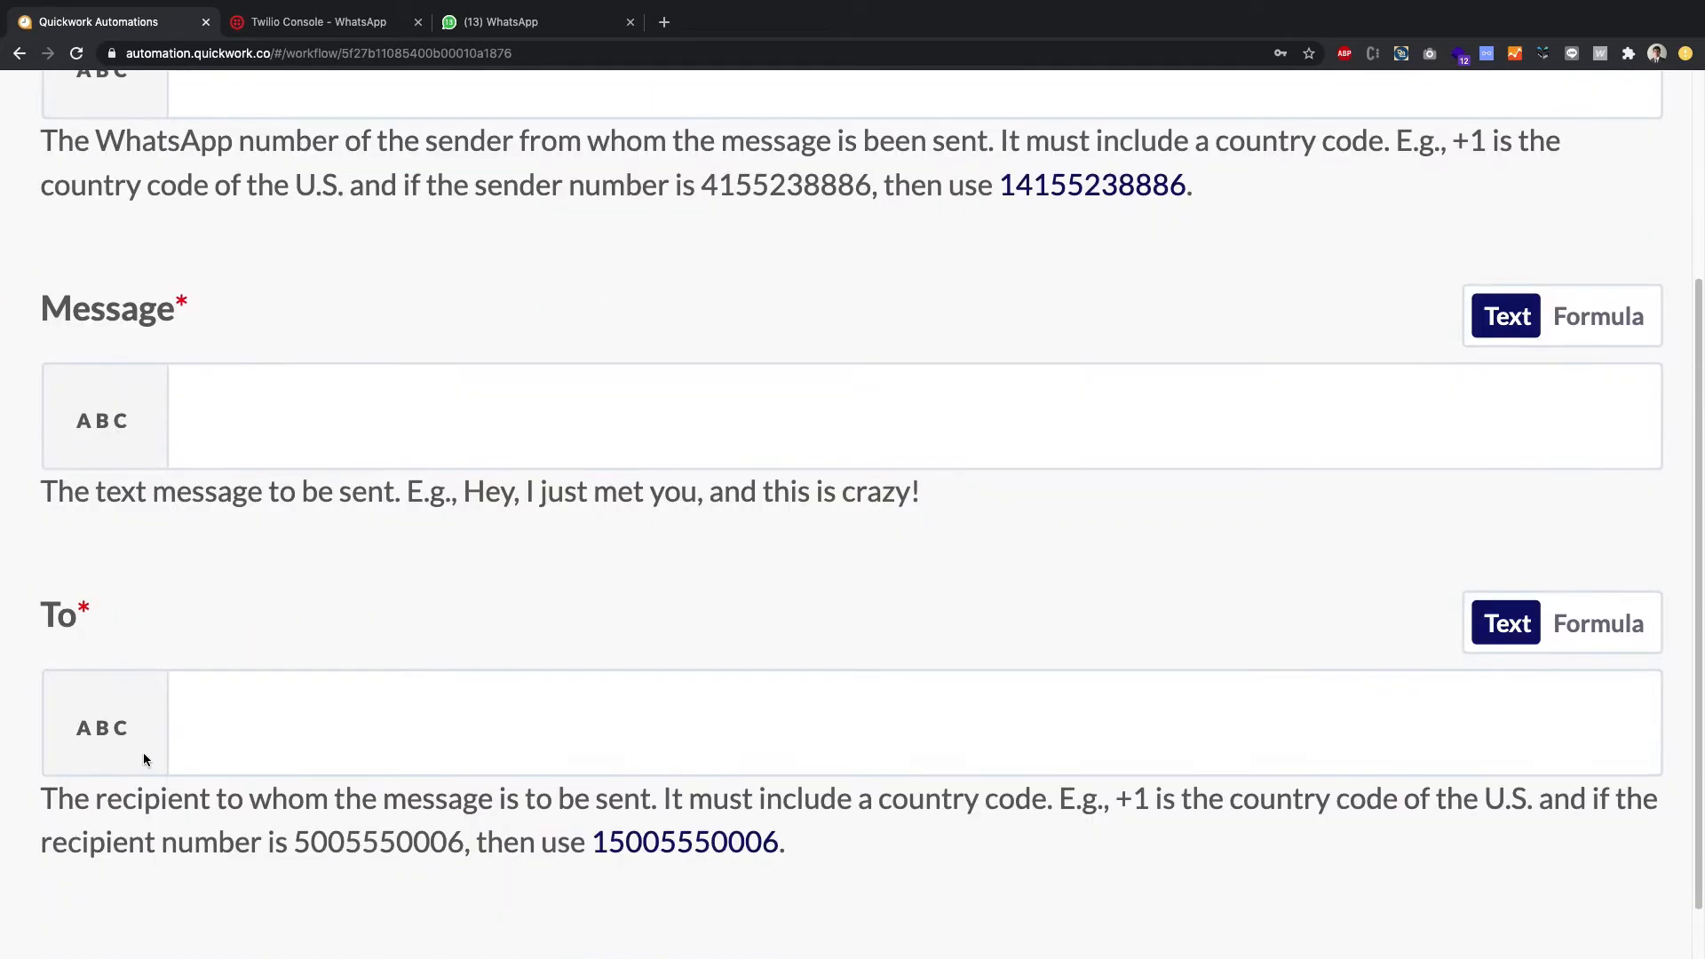
scroll(250, 403, "up", 4)
left_click(285, 423)
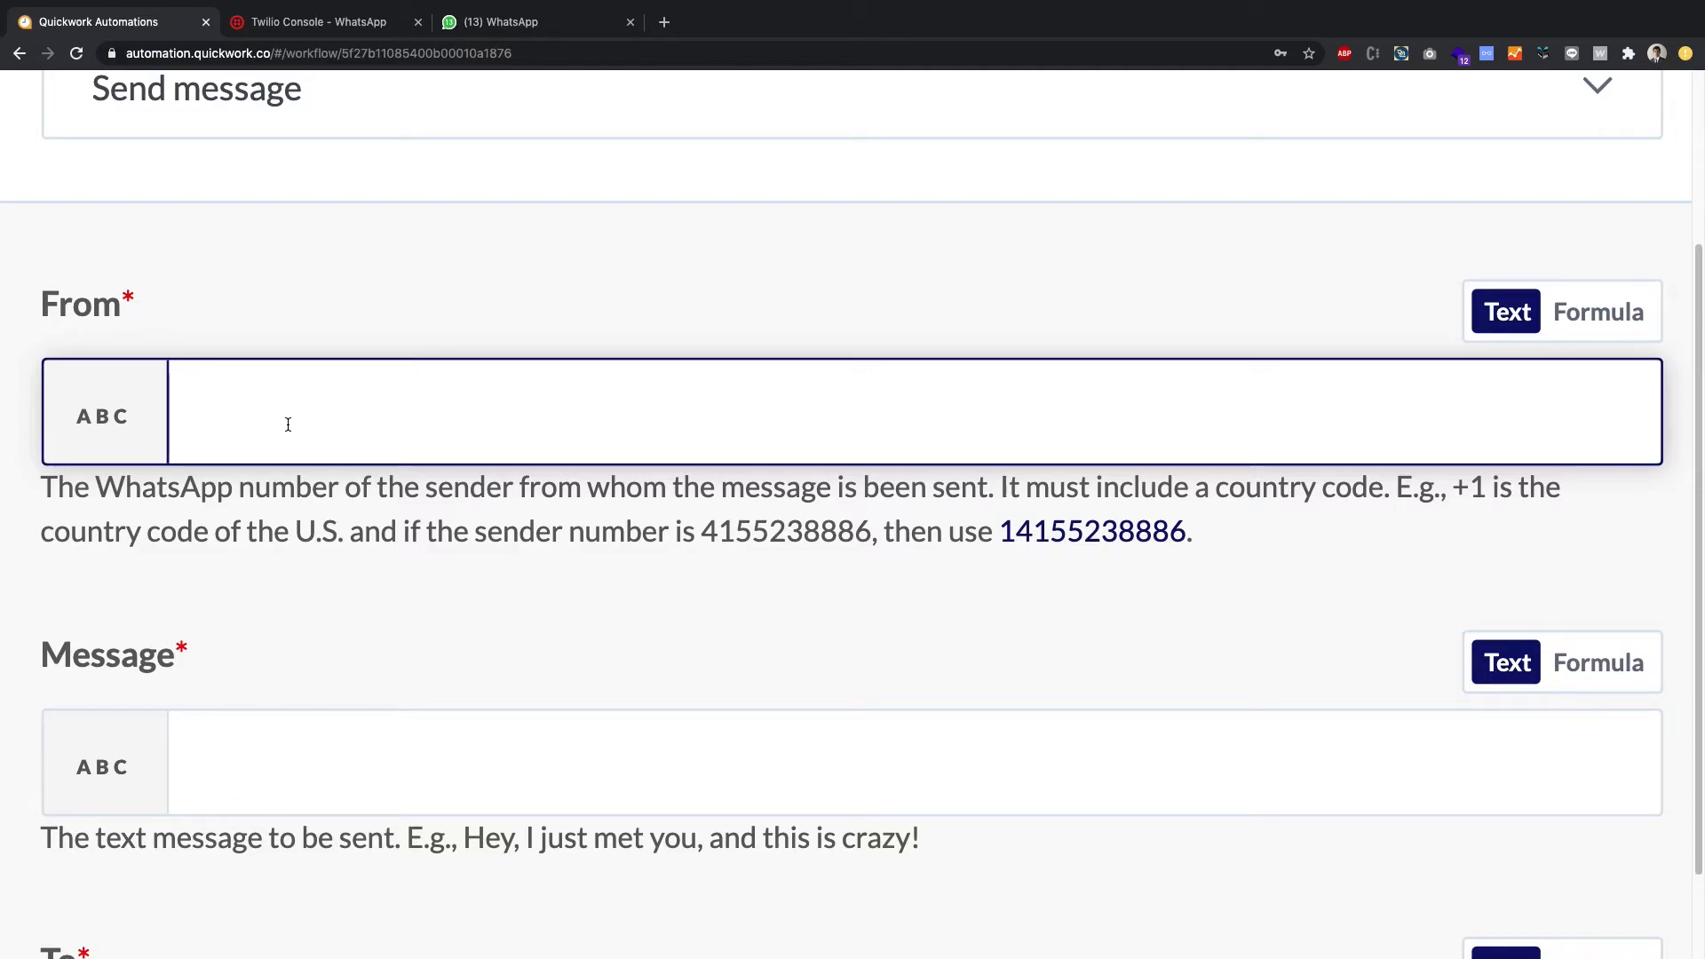
scroll(288, 422, "down", 5)
scroll(388, 421, "up", 1)
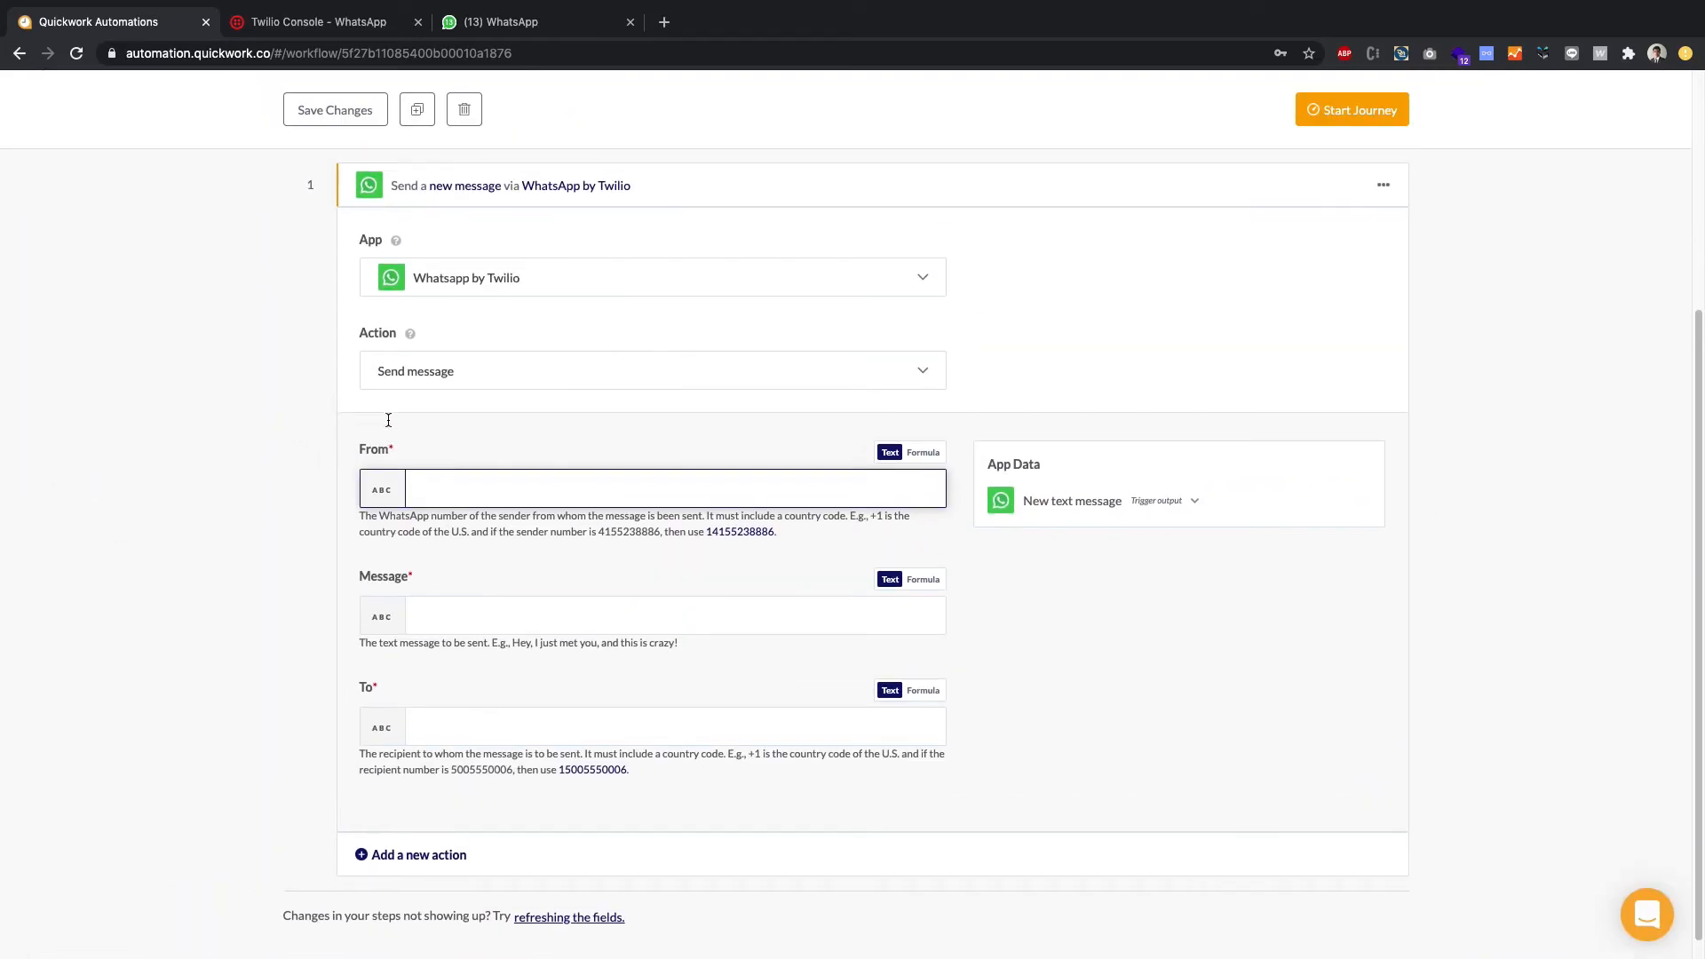
Step: Map the trigger's To value into the action's From field and the trigger's From value into its To field
left_click(1052, 500)
scroll(1081, 436, "down", 3)
scroll(1057, 513, "down", 2)
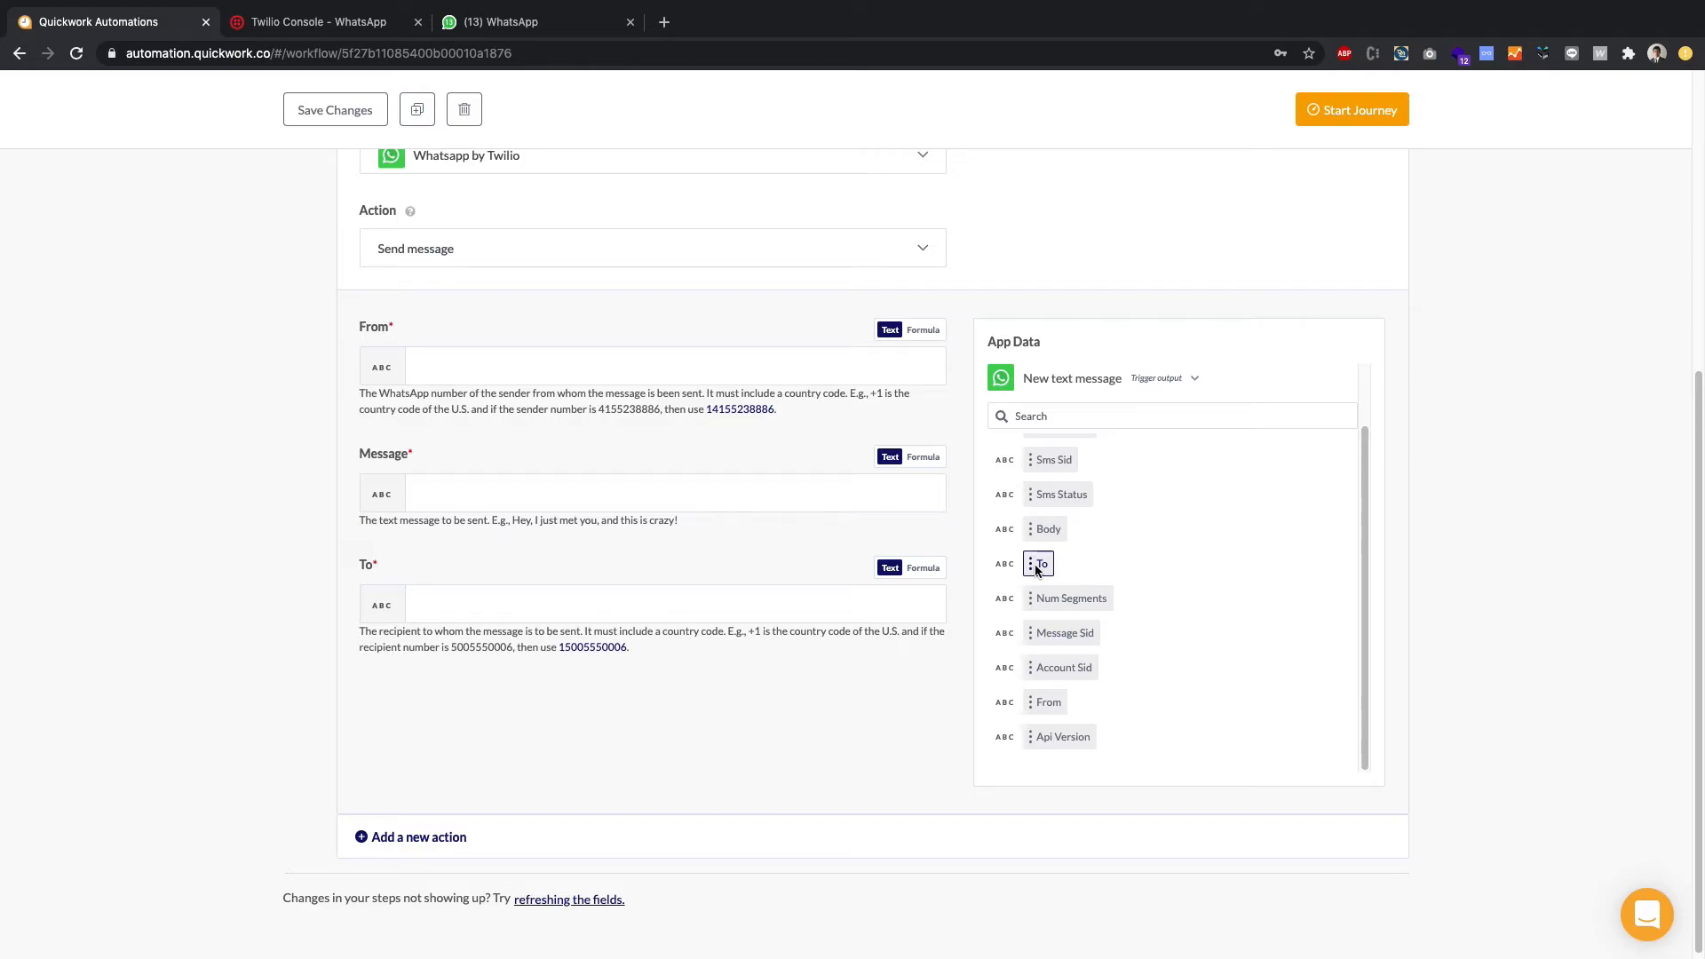
left_click_drag(1035, 567, 426, 382)
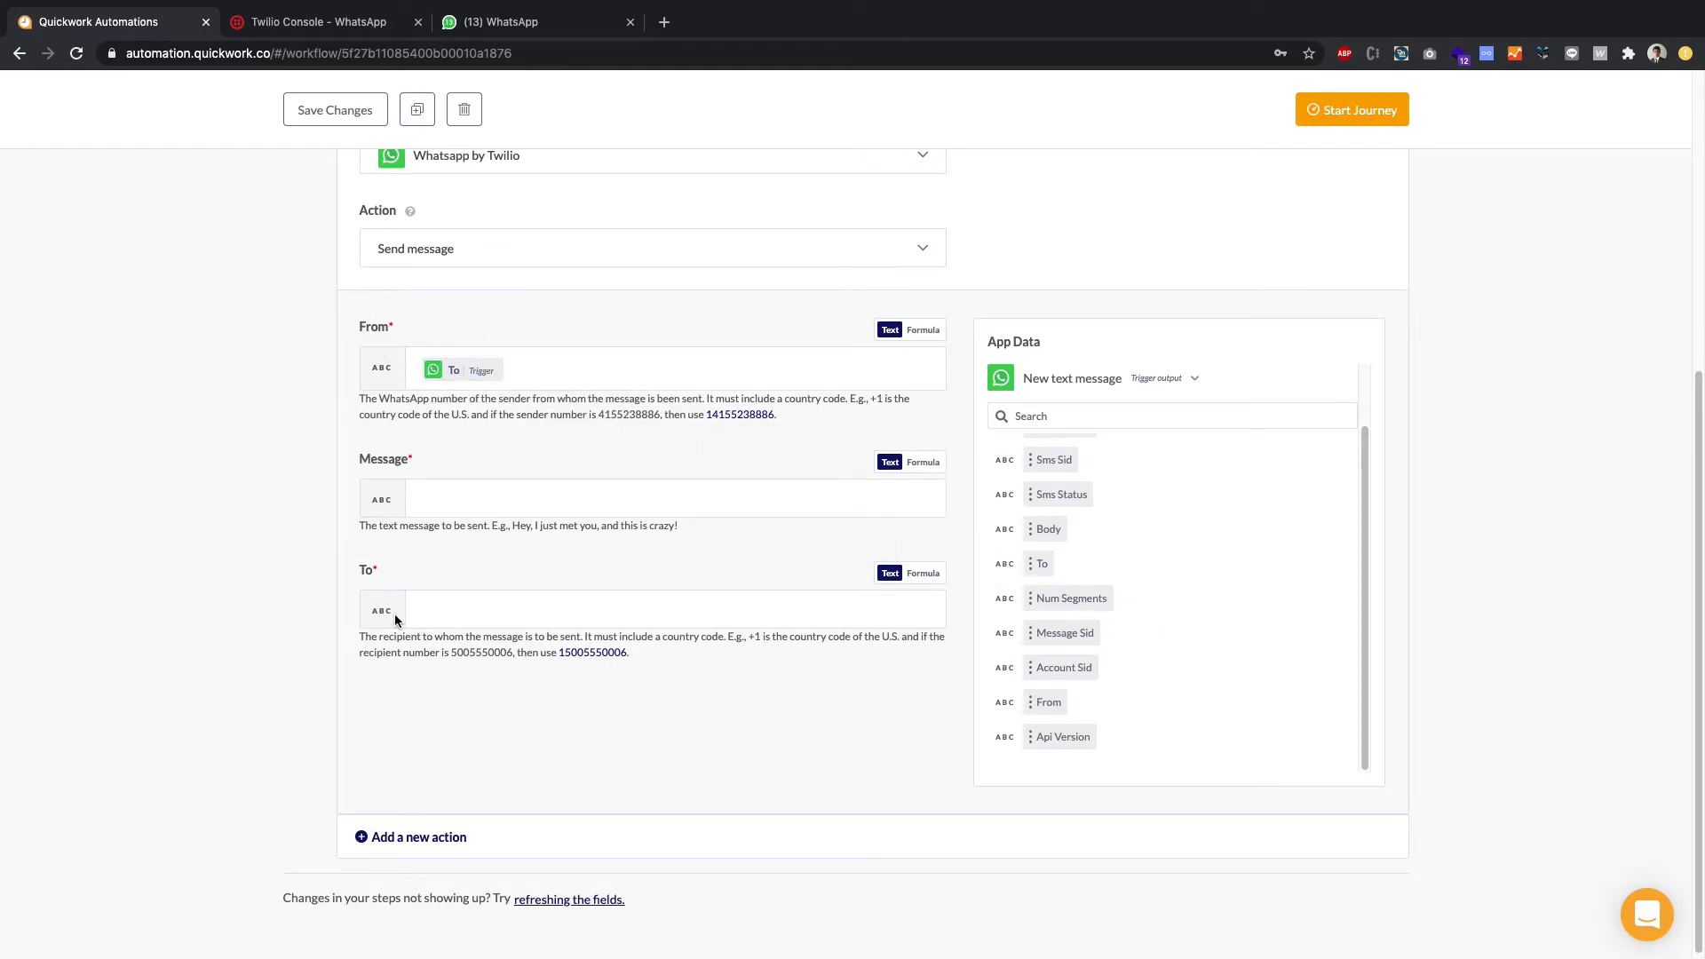
left_click_drag(1046, 701, 501, 617)
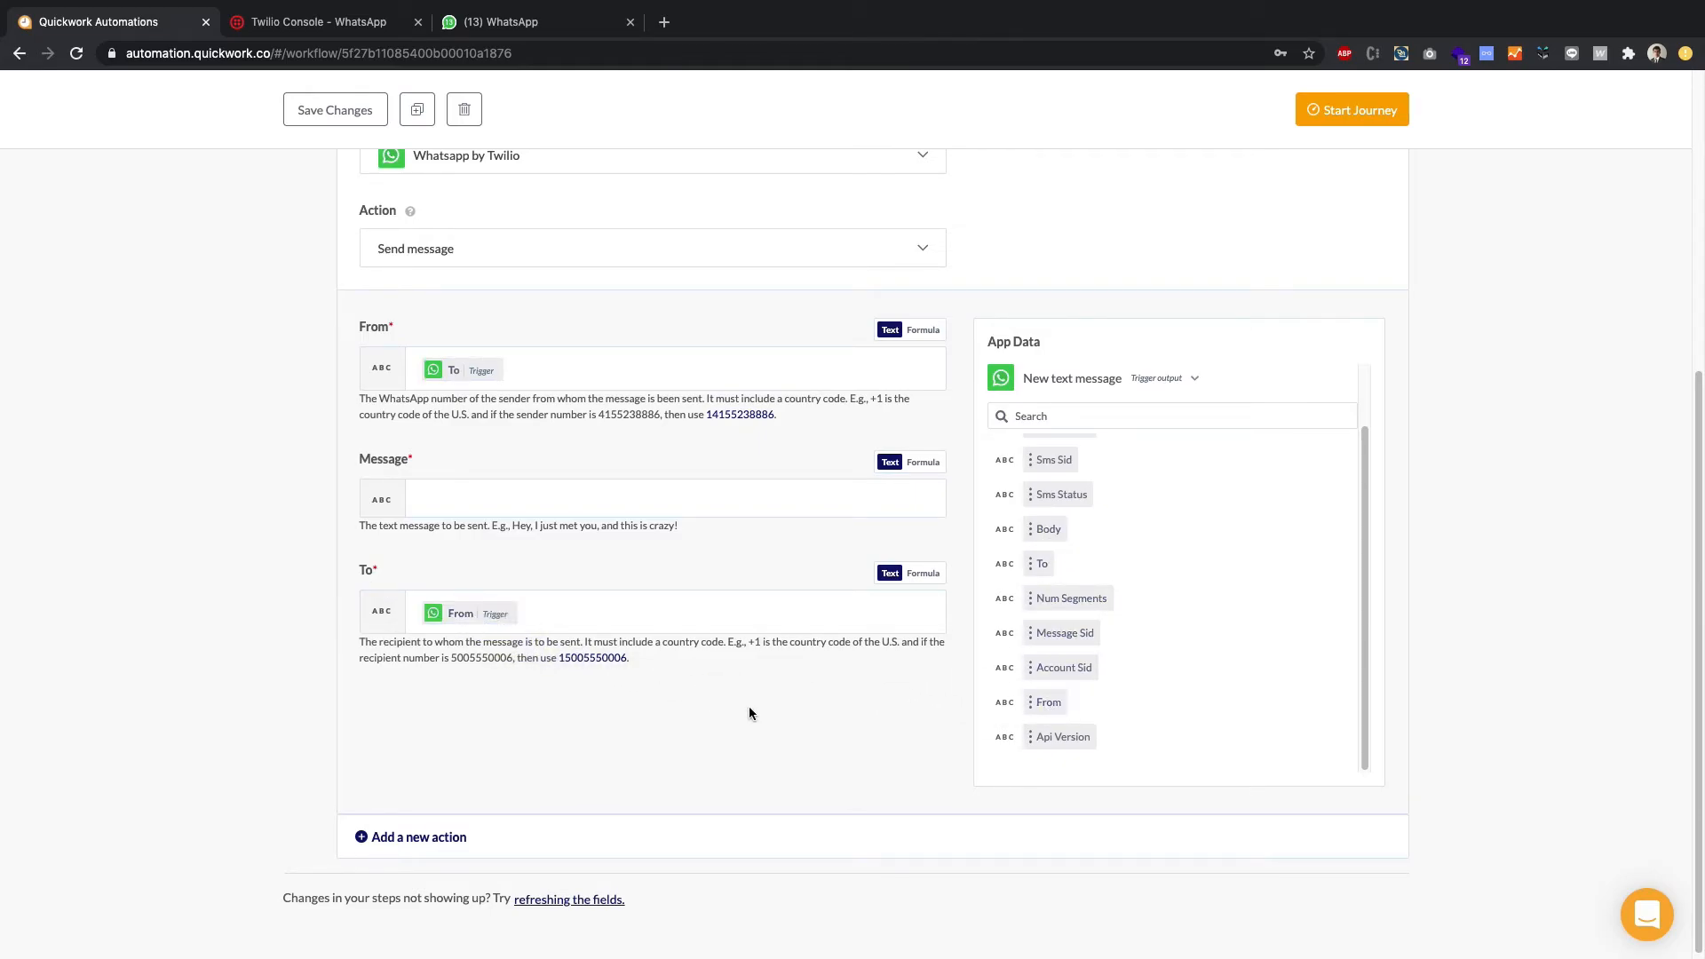
Step: Copy the example text "Hey, I just met you, and this is crazy!" into the Message field and start the journey
left_click(539, 498)
mouse_move(512, 525)
left_mouse_down()
mouse_move(691, 520)
mouse_move(497, 527)
mouse_move(512, 525)
left_mouse_up()
key("ctrl+c")
left_click(691, 521)
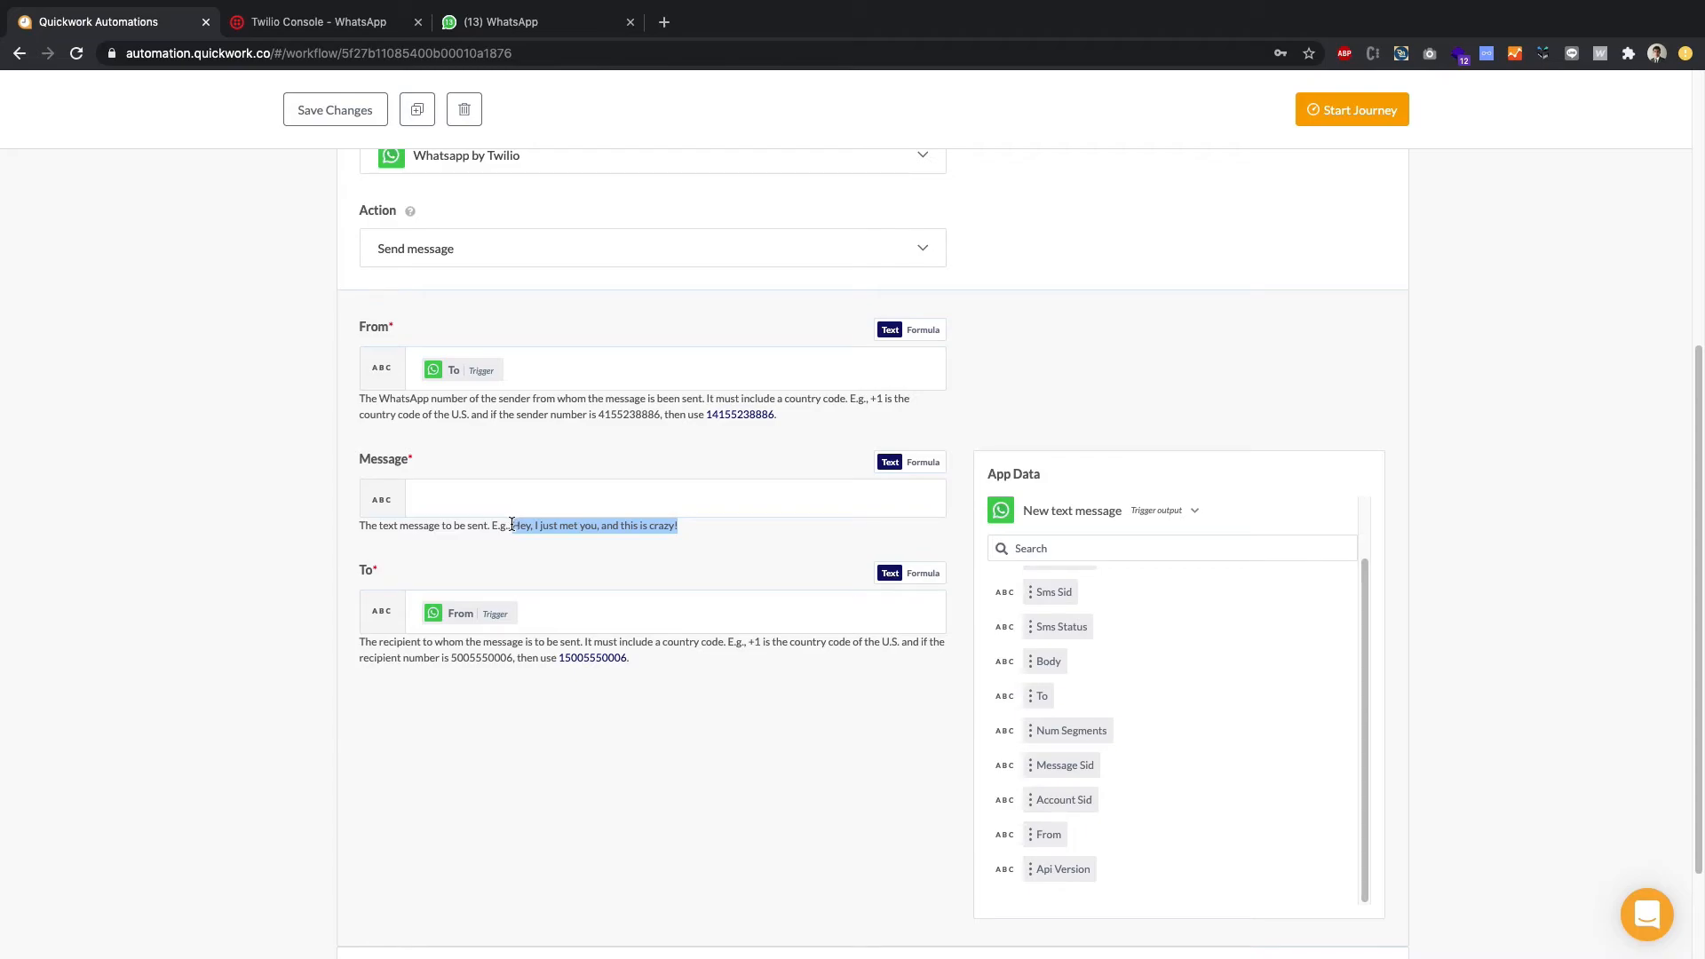
left_click(511, 495)
key("ctrl+v")
scroll(749, 536, "up", 5)
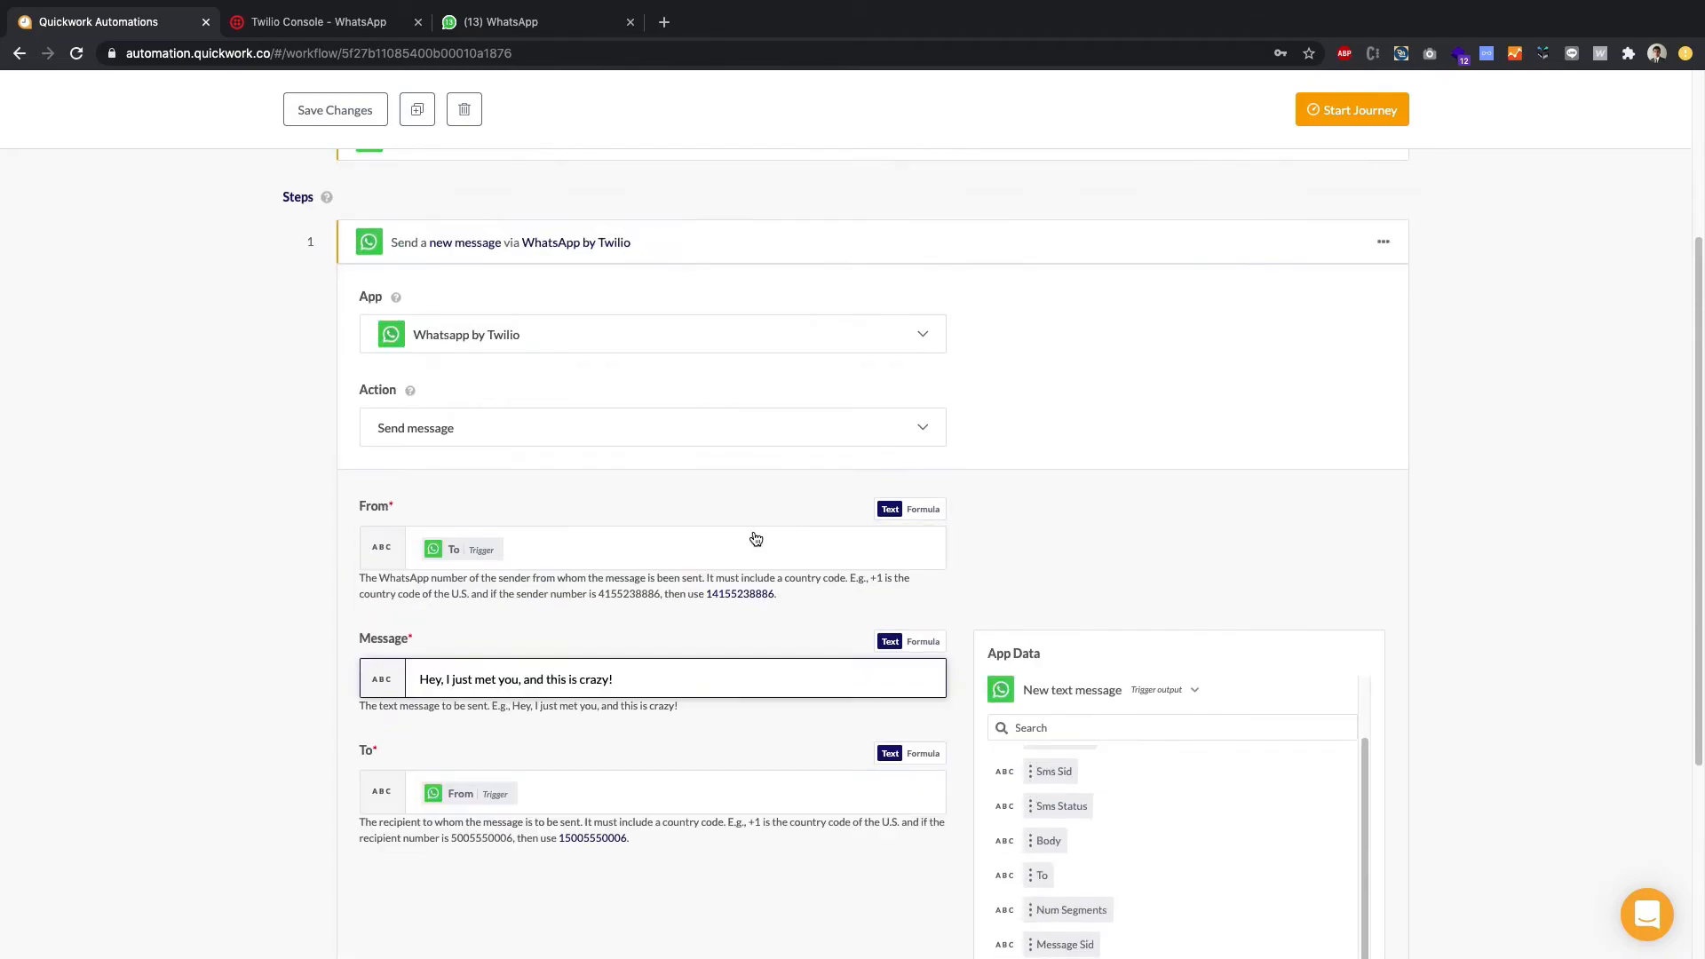
left_click(711, 522)
left_click(1359, 232)
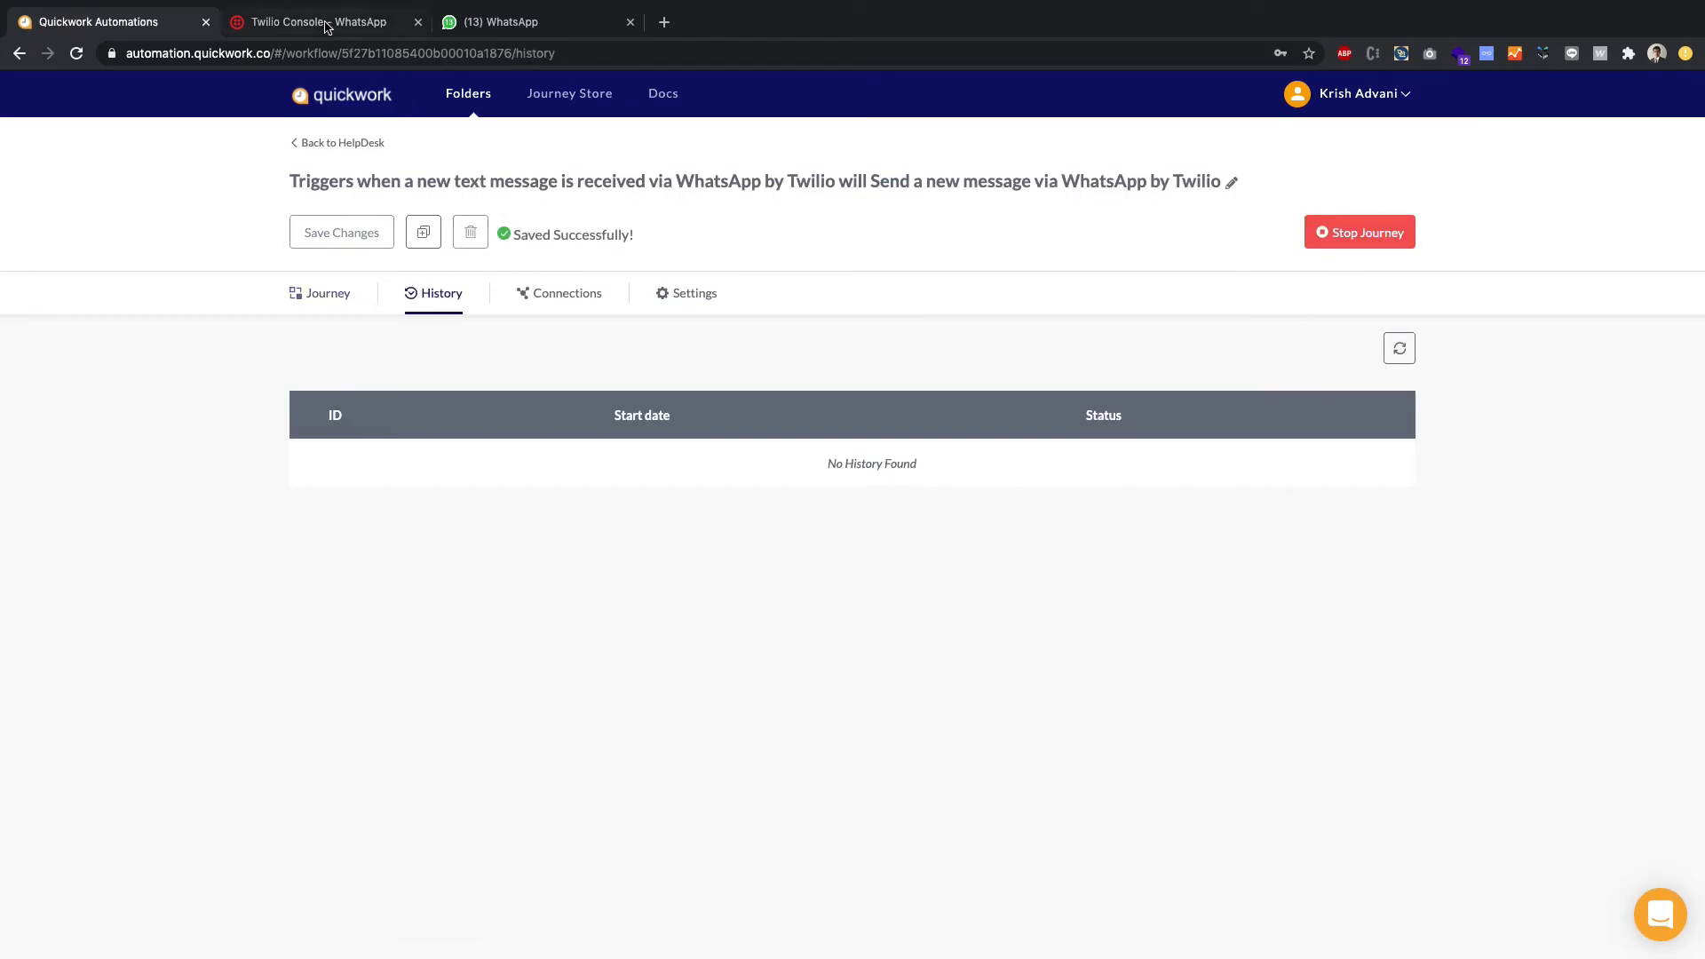
Step: Send "hi" to the Twilio chat in WhatsApp Web and check the automatic reply
left_click(503, 24)
left_click(948, 898)
type("hi")
key("Return")
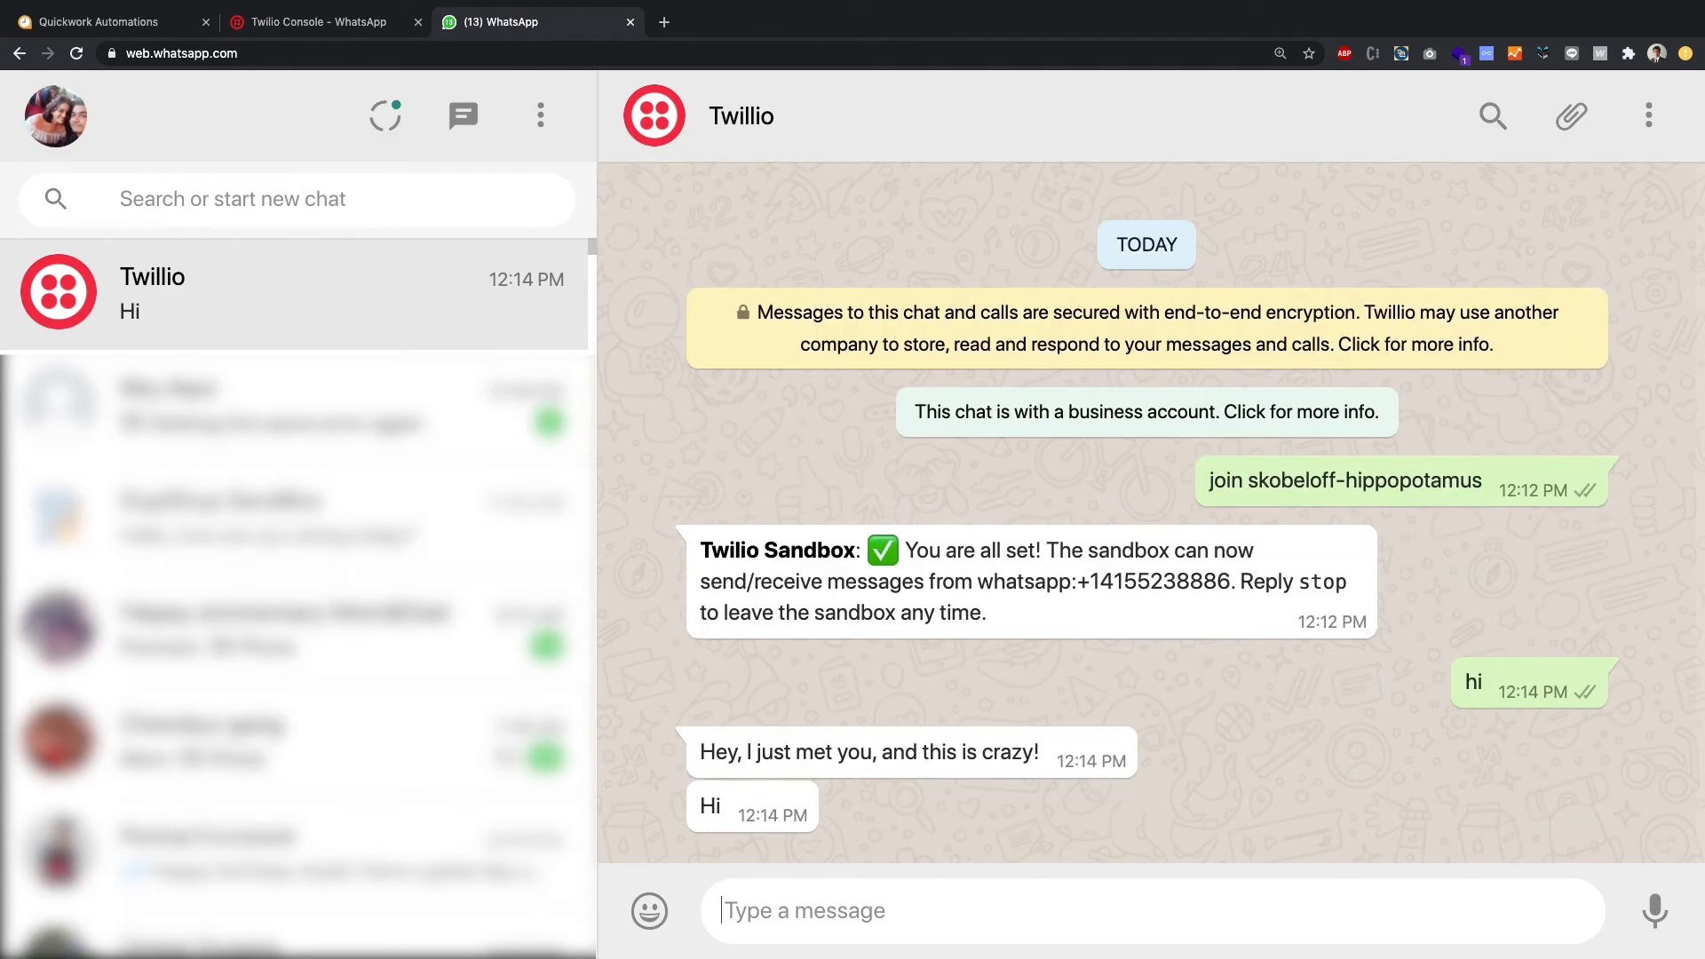
left_click_drag(727, 753, 1007, 776)
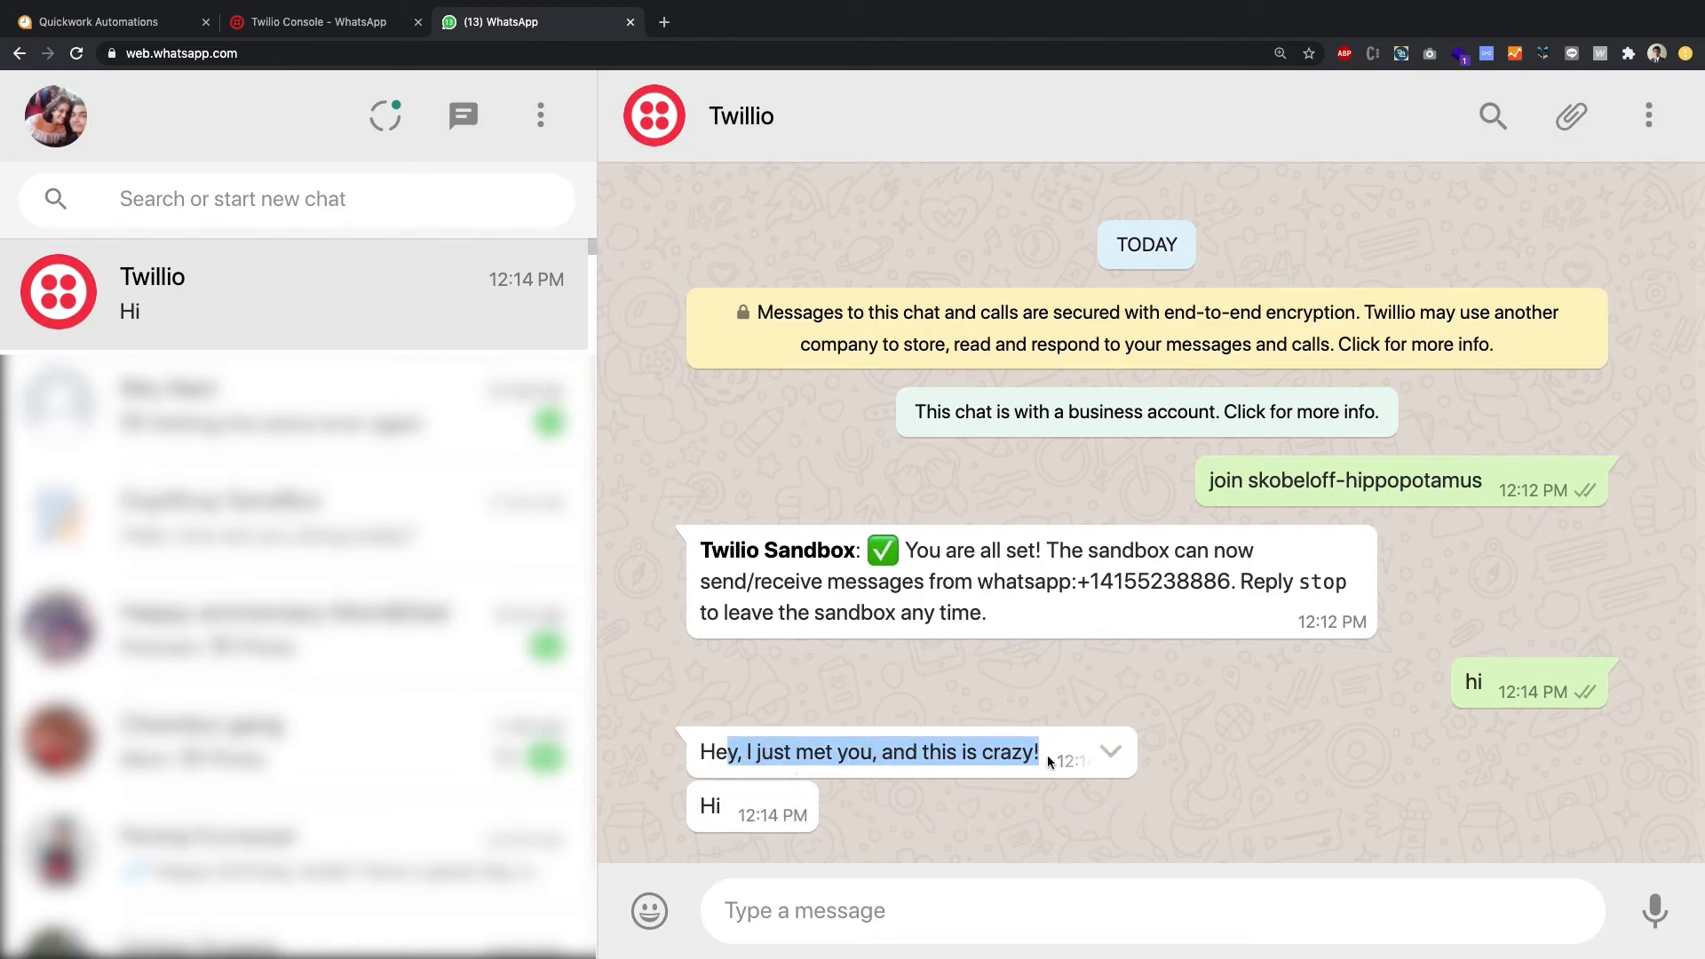
Step: Refresh the Quickwork journey's history, open the latest run and inspect the input of its send-message step
left_click(30, 26)
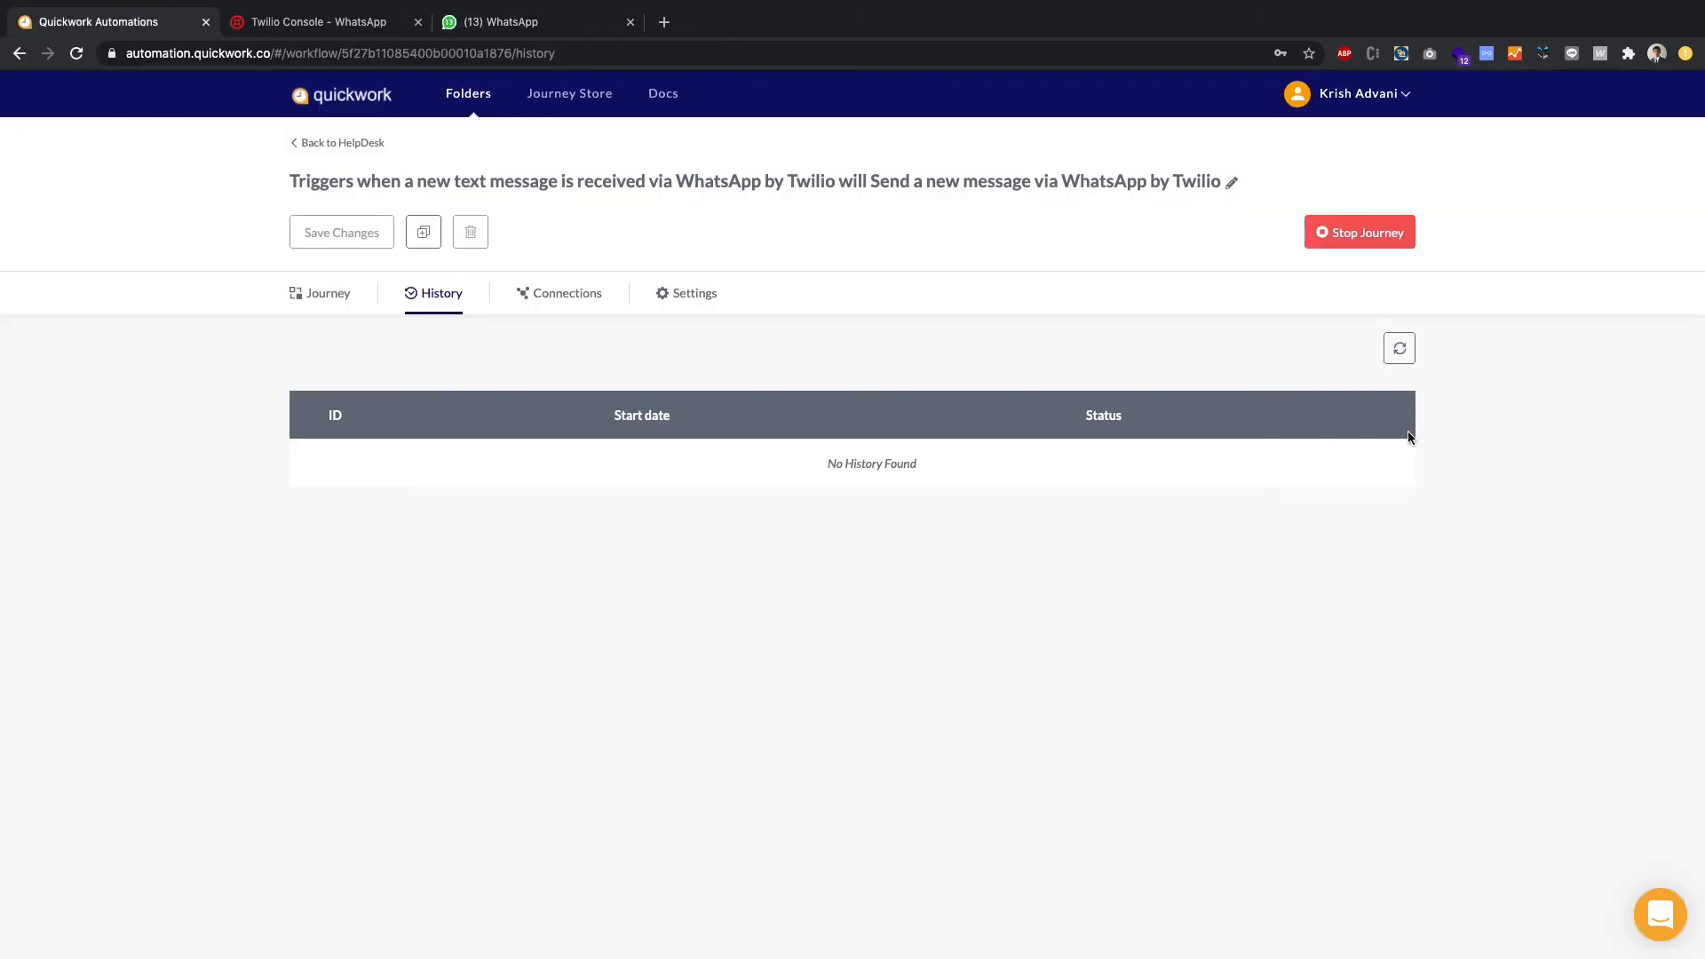
left_click(1392, 355)
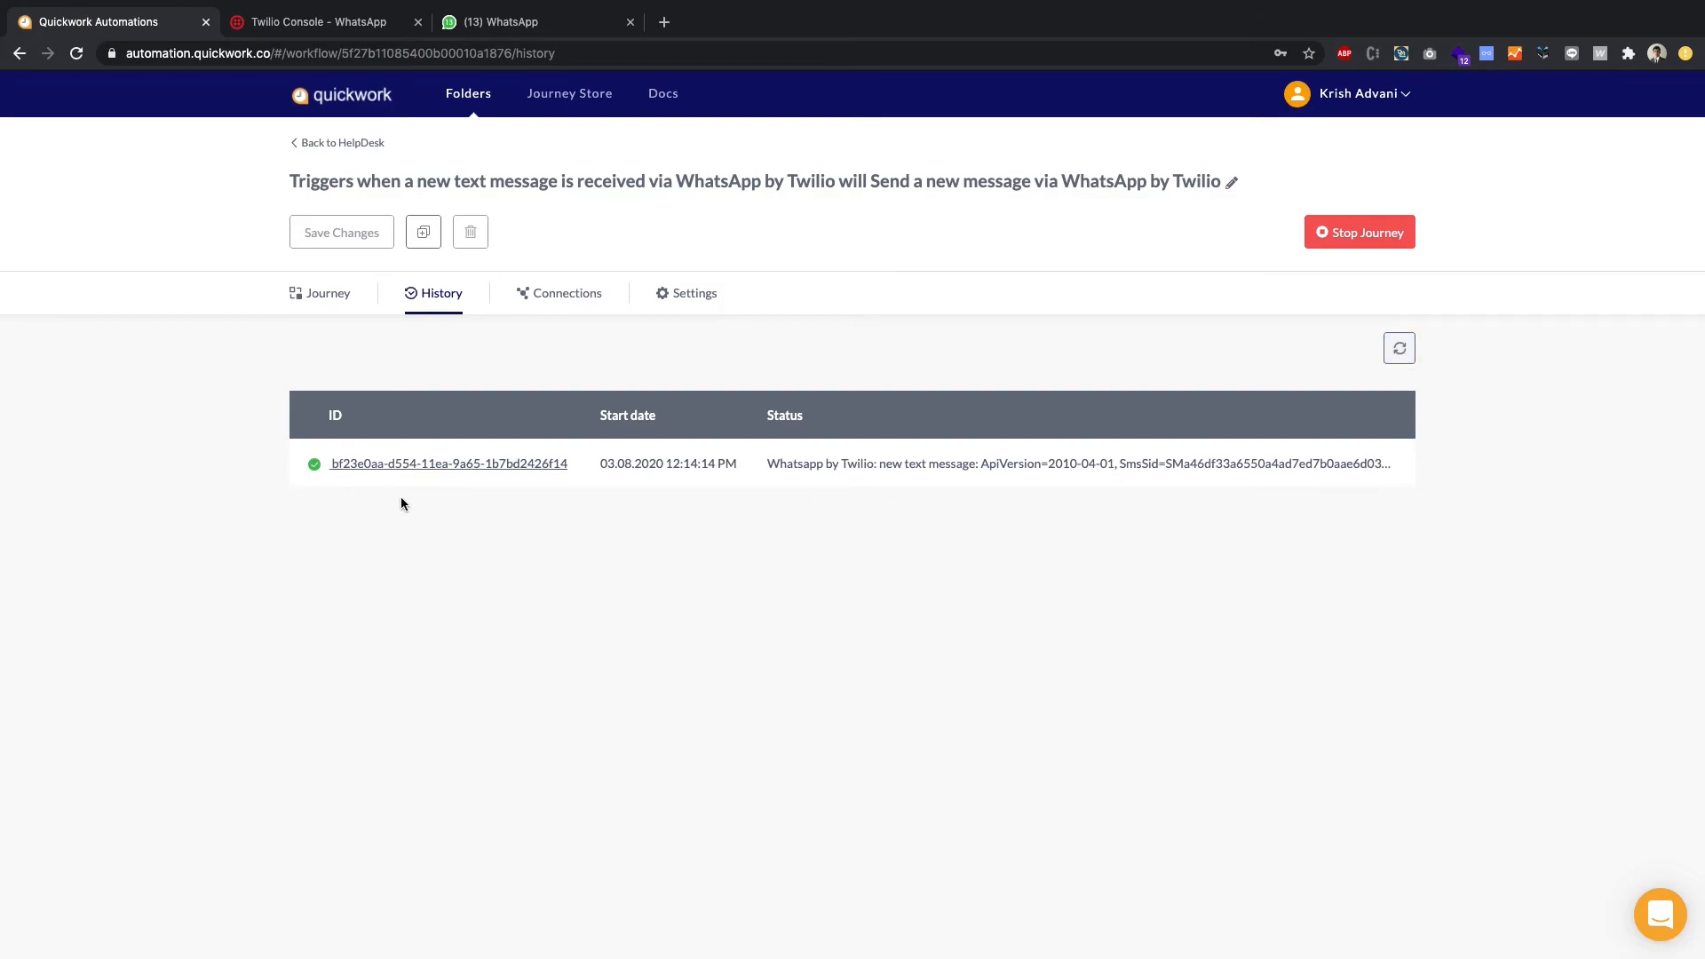
left_click(356, 467)
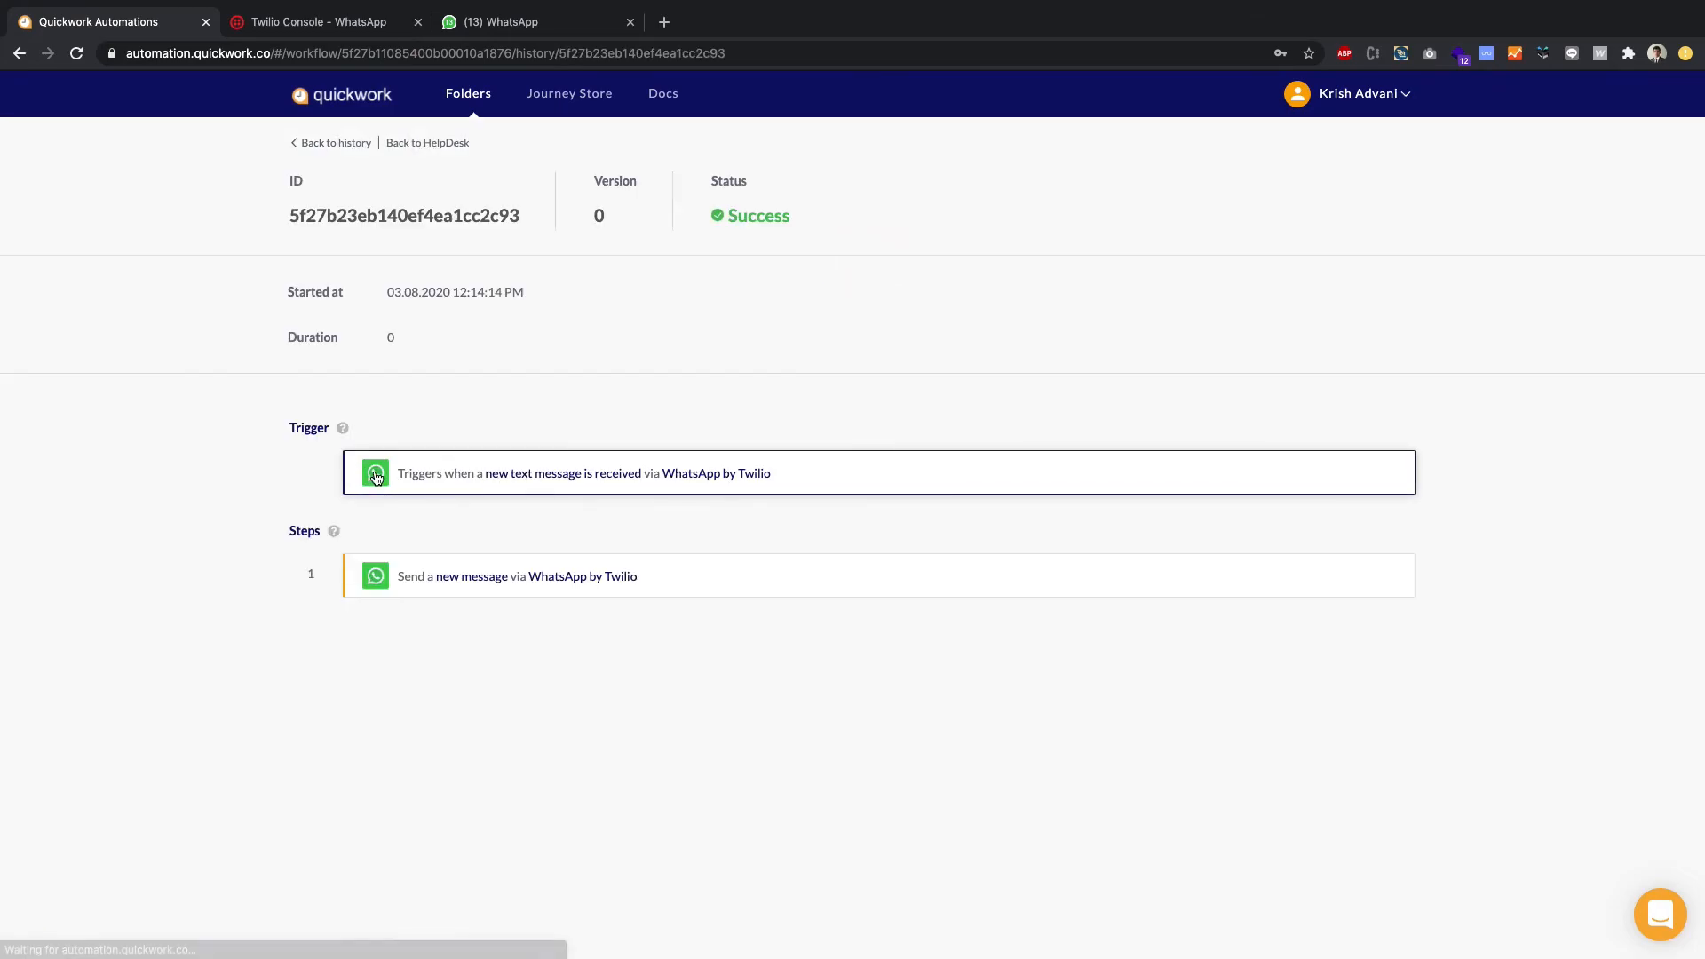
left_click(446, 589)
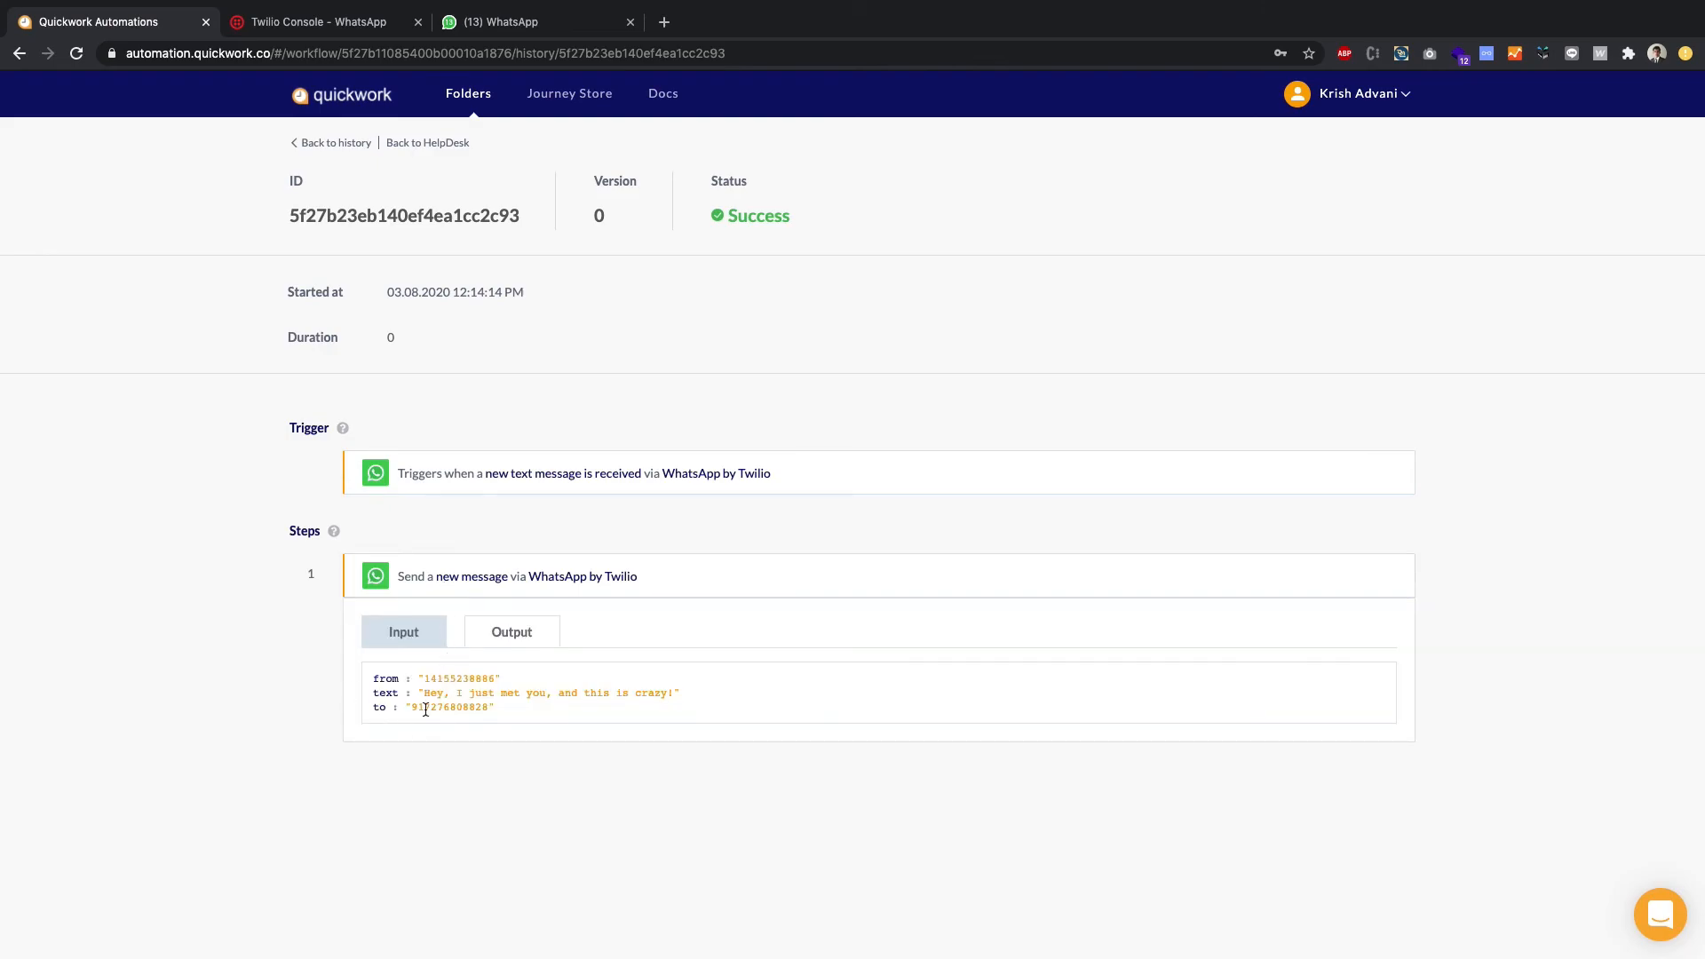
Step: Examine the from, to and text values in the input of the run's send-message step
scroll(425, 709, "up", 5)
scroll(427, 705, "left", 4)
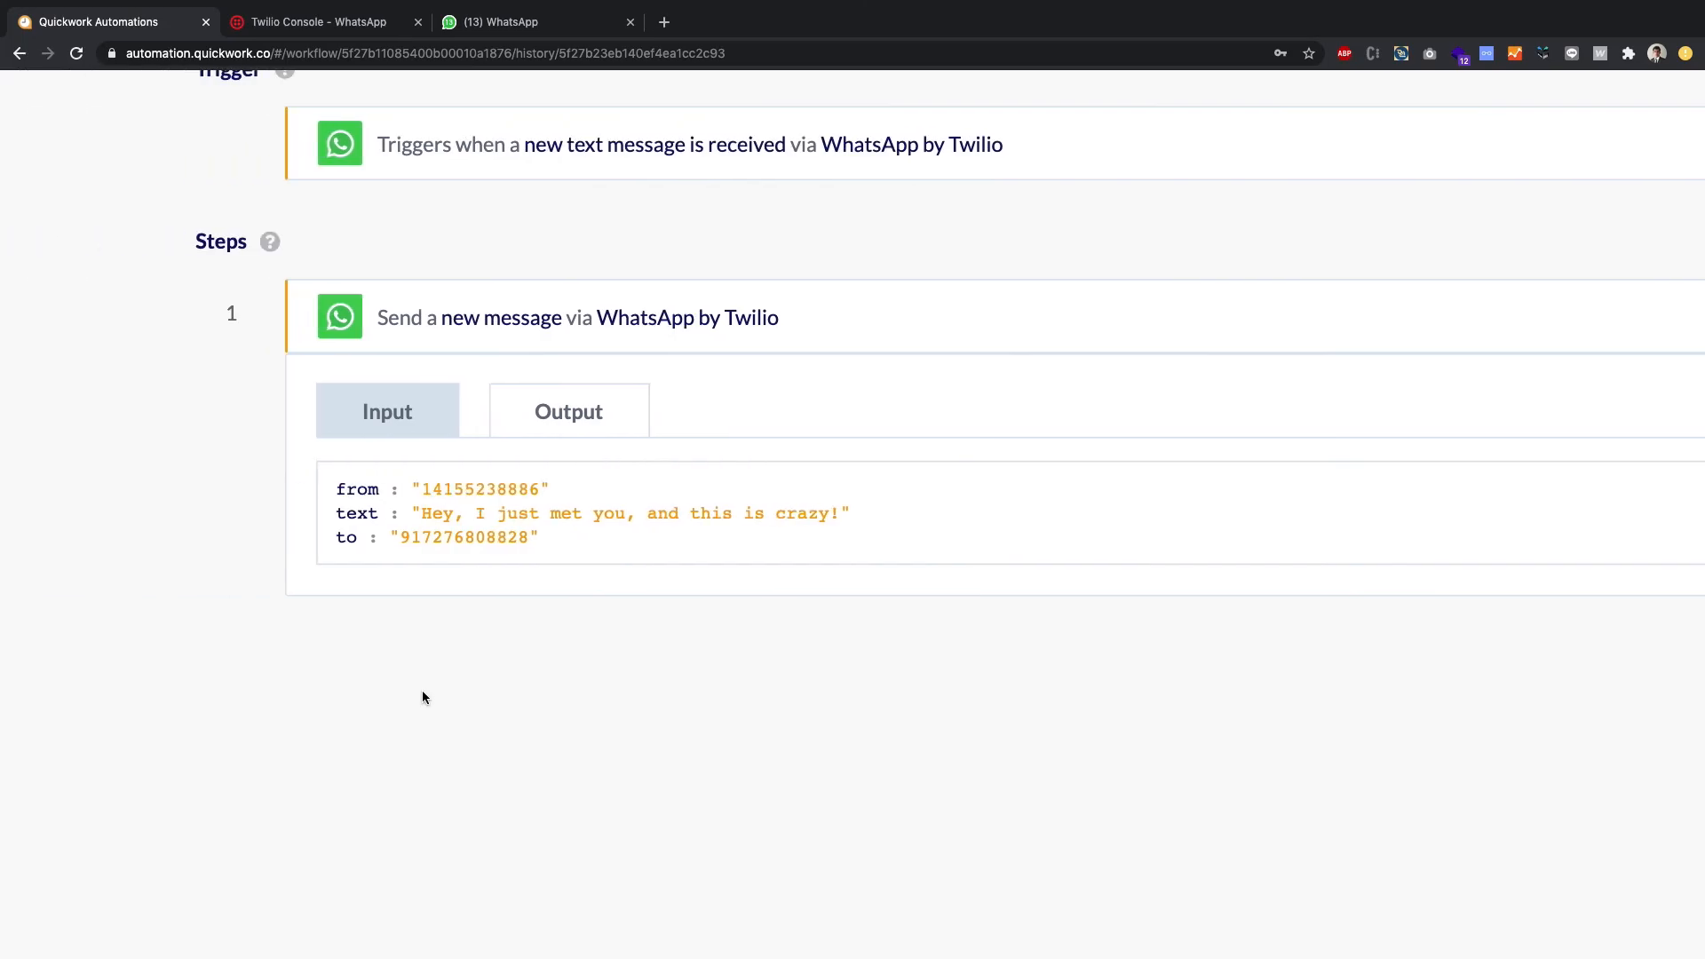
scroll(403, 577, "down", 5)
scroll(440, 669, "up", 5)
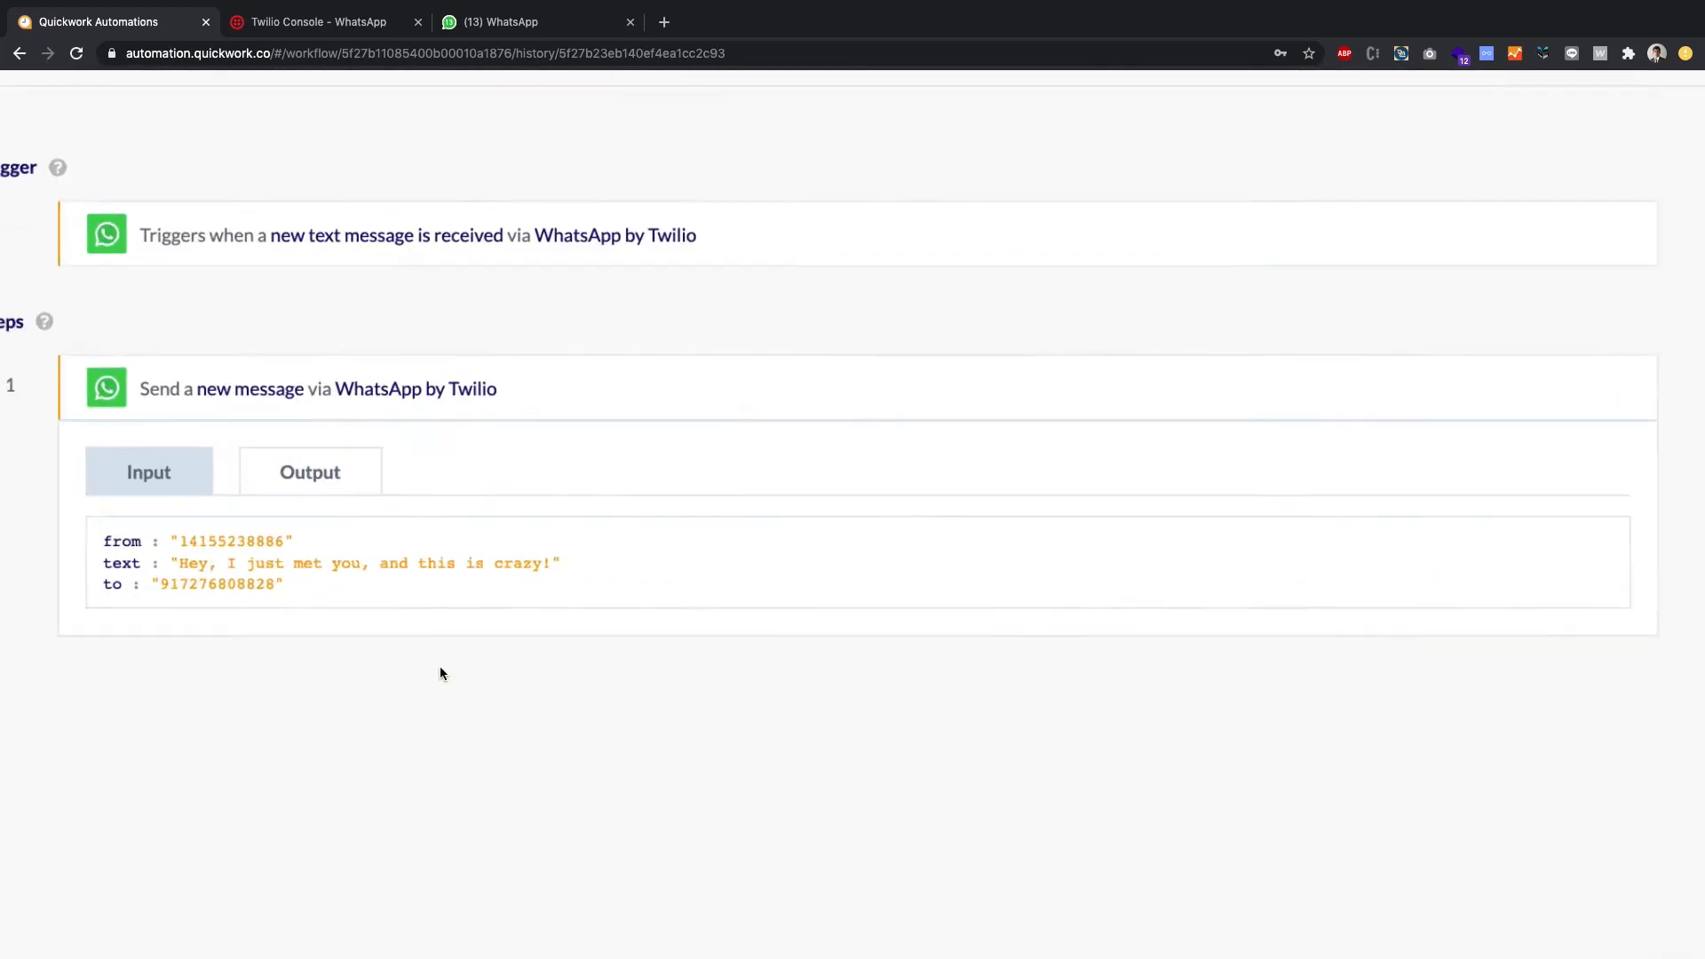
scroll(440, 672, "left", 4)
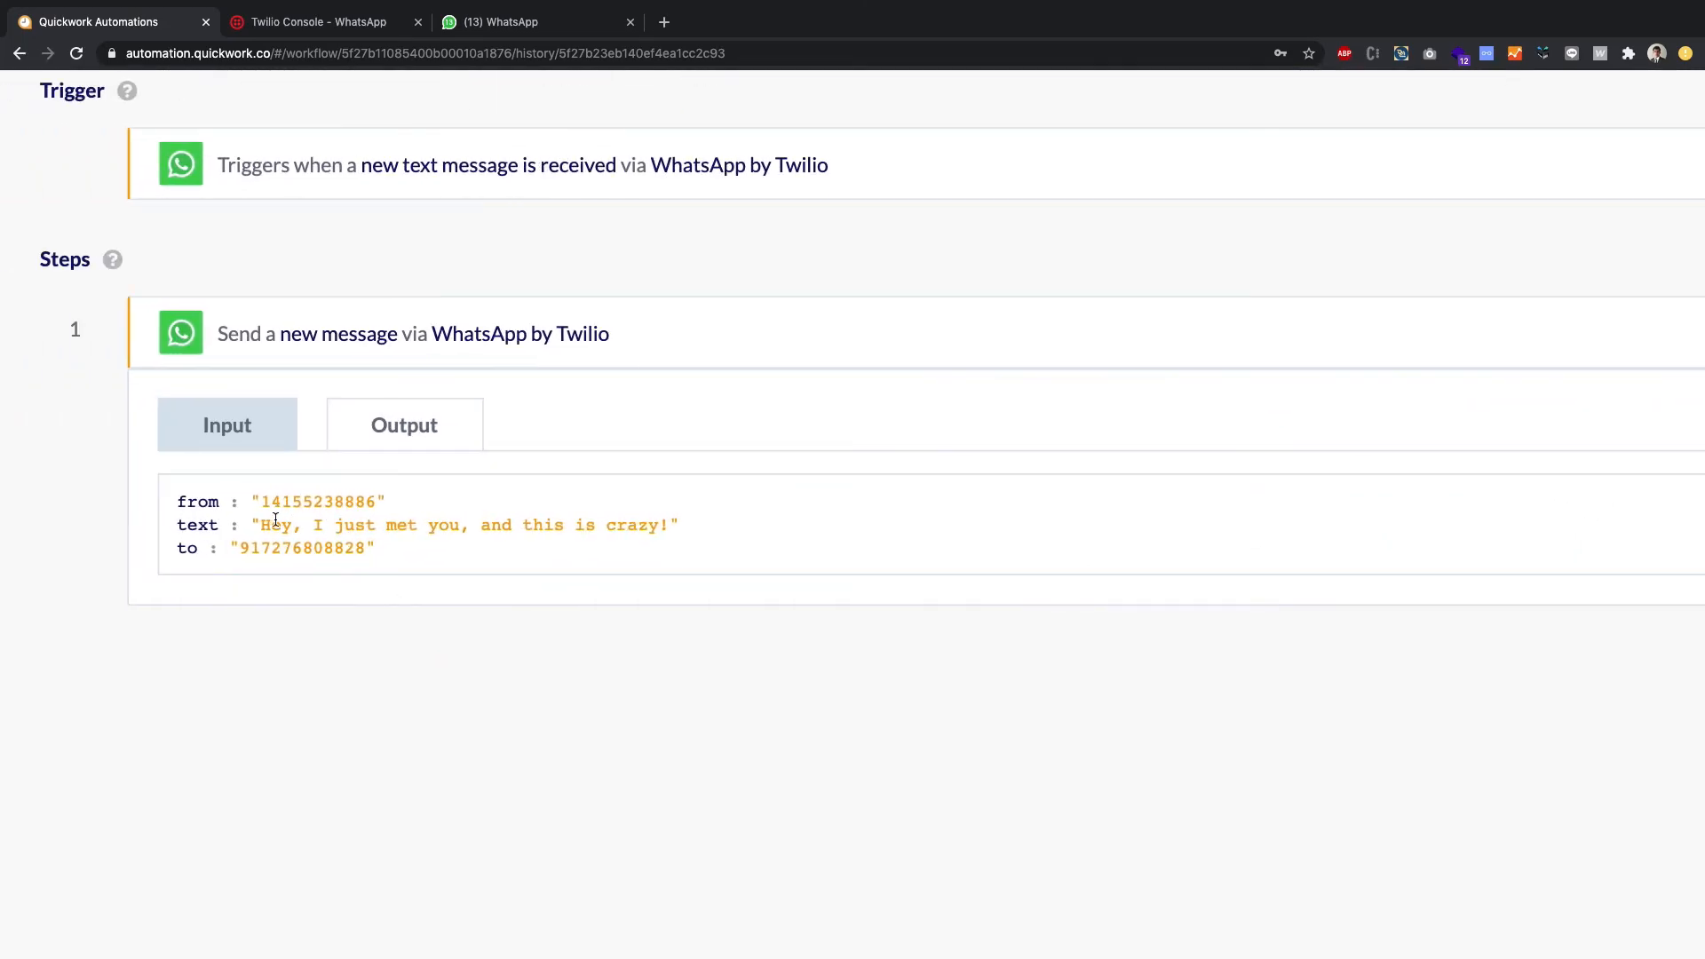
left_click_drag(260, 503, 376, 499)
left_click_drag(238, 548, 366, 538)
left_click_drag(259, 519, 684, 533)
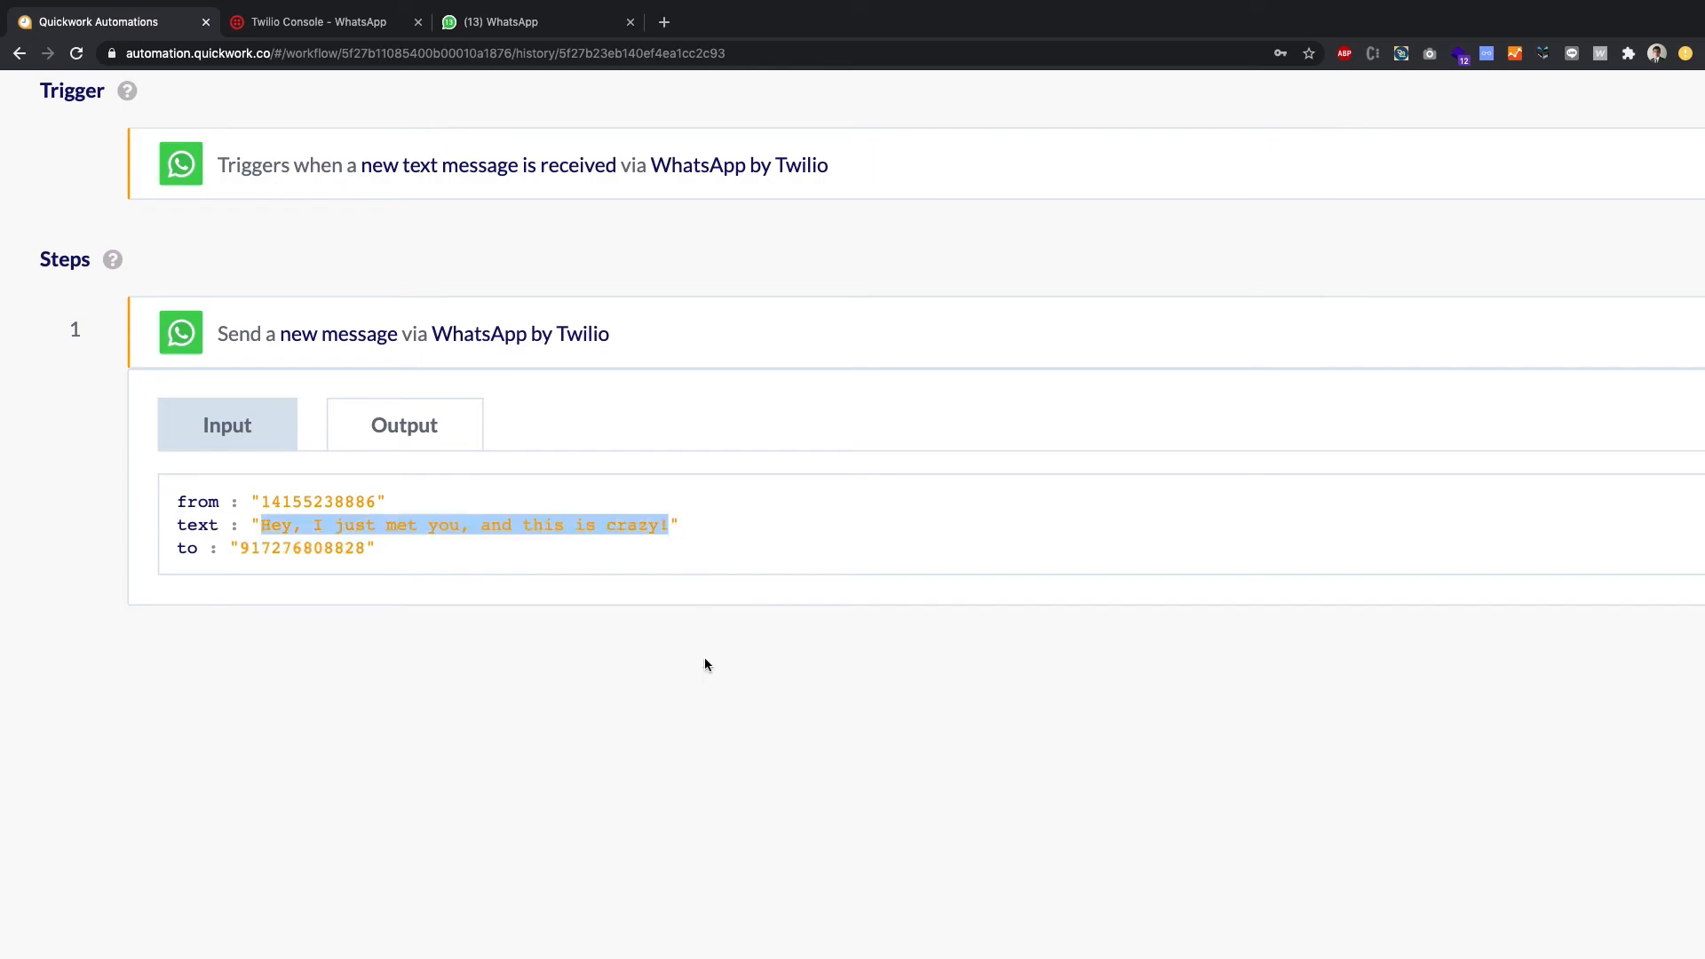
scroll(705, 664, "up", 1)
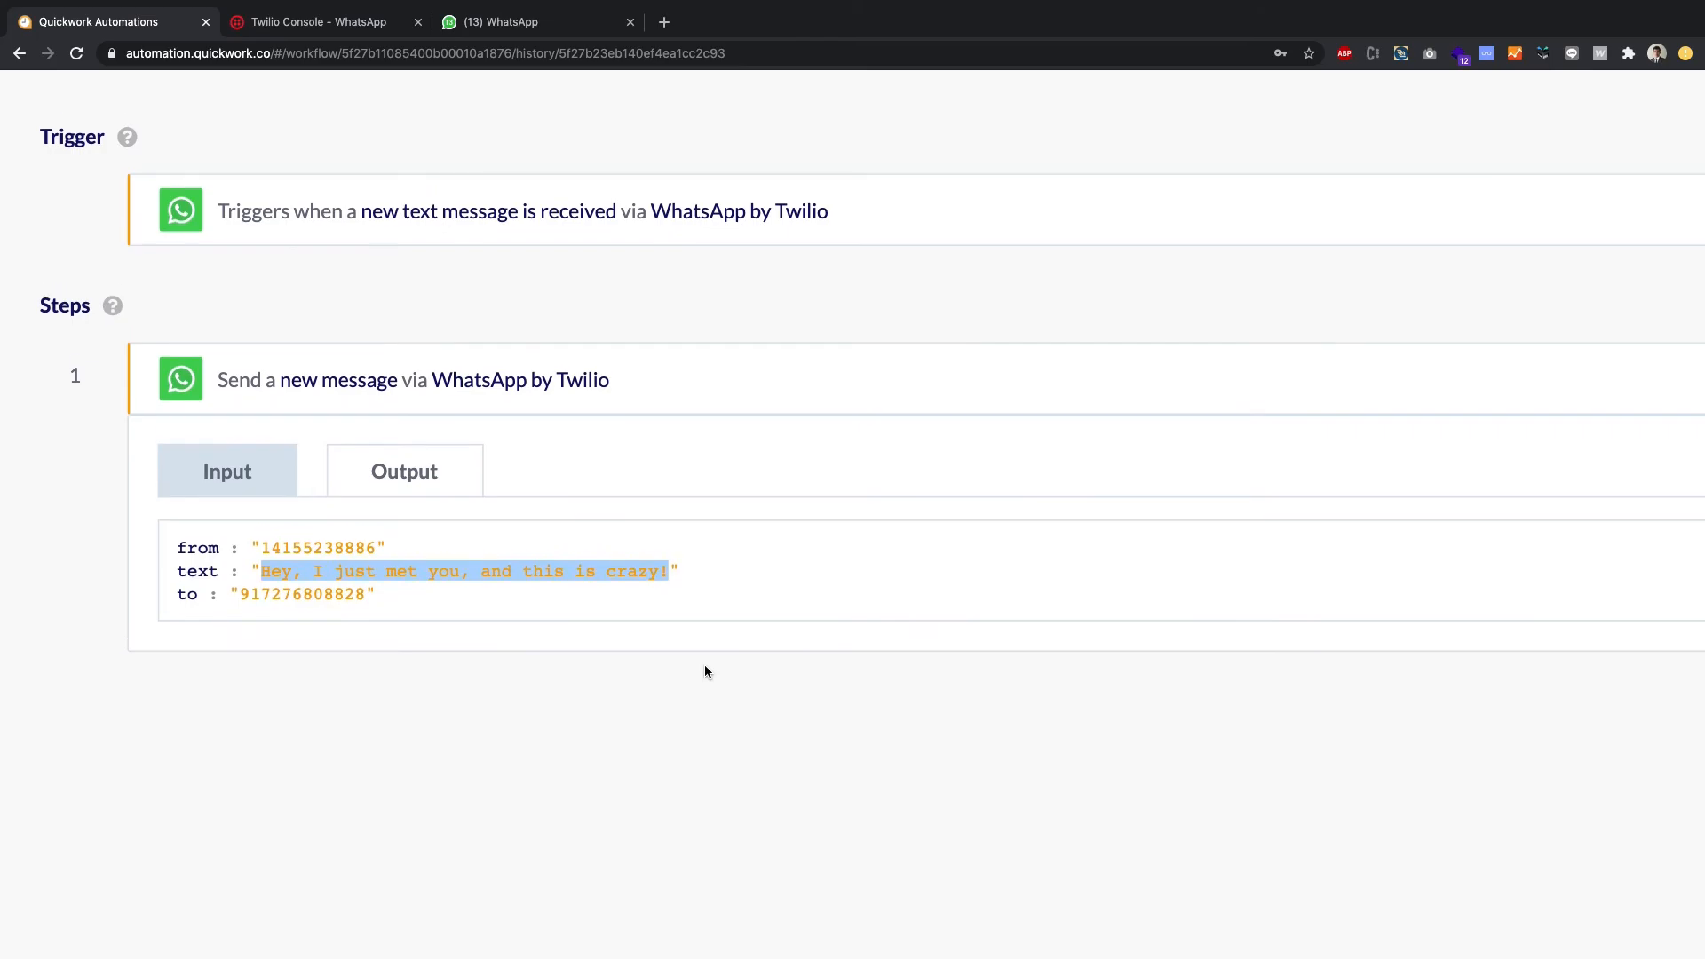
Step: Return to the journey's definition, review the send-message action's From, Message and To mappings, and collapse the action
key("super+Left")
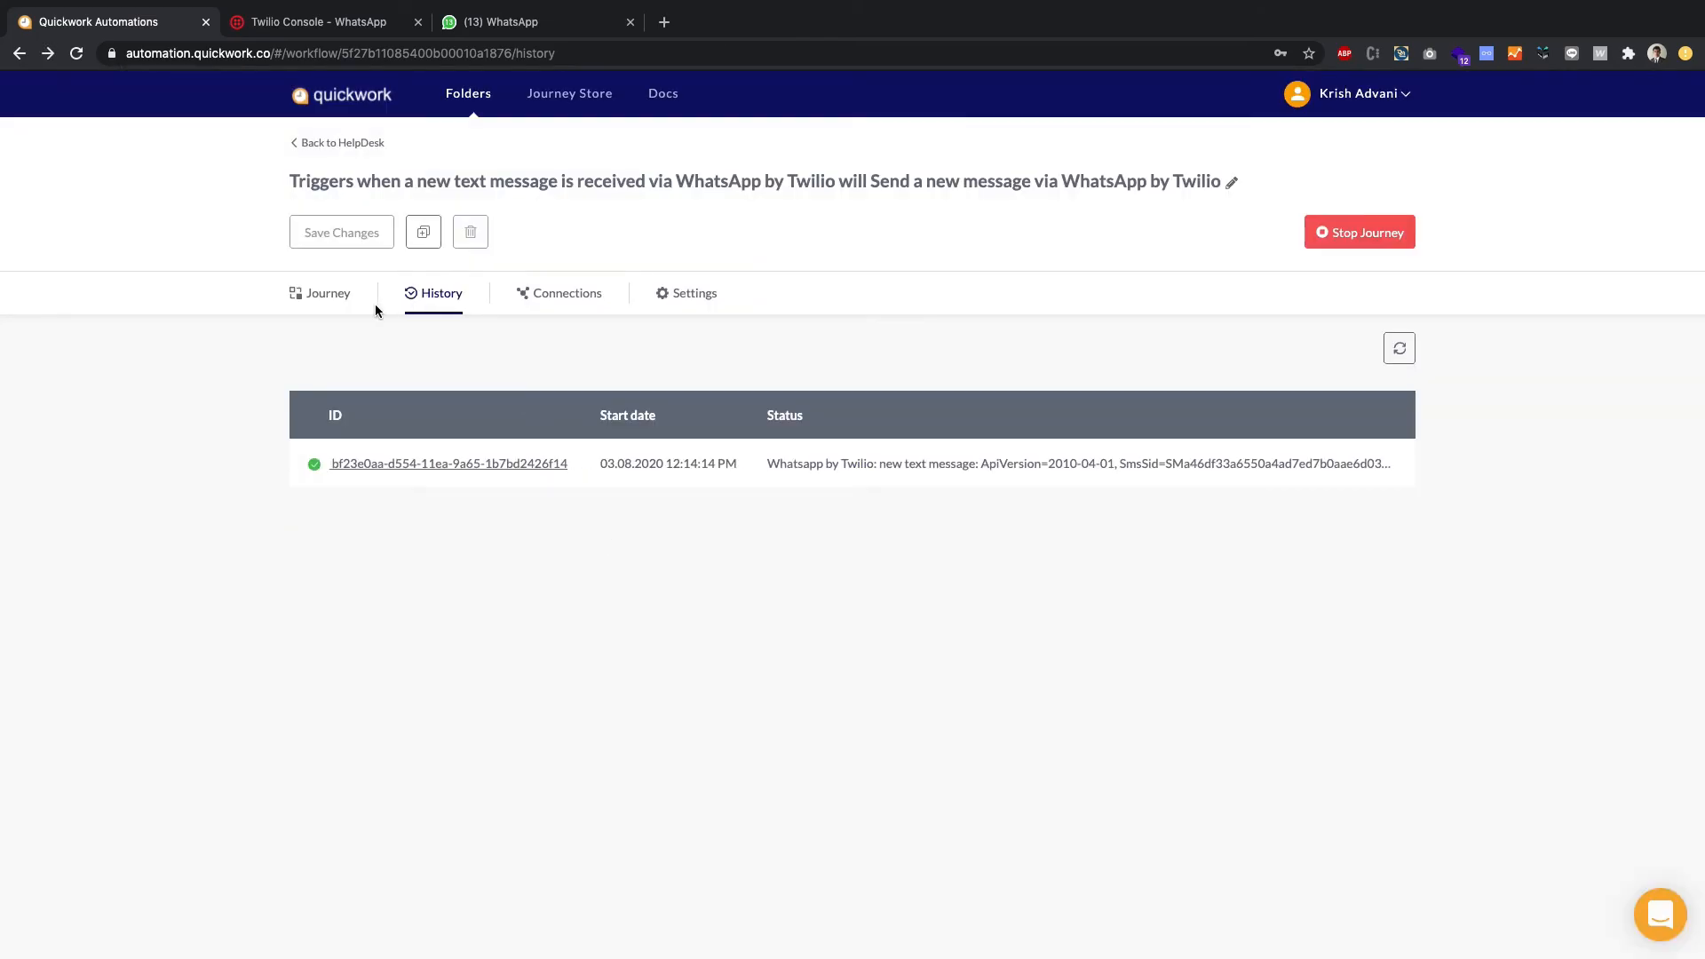
left_click(341, 298)
left_click(573, 529)
scroll(645, 533, "down", 3)
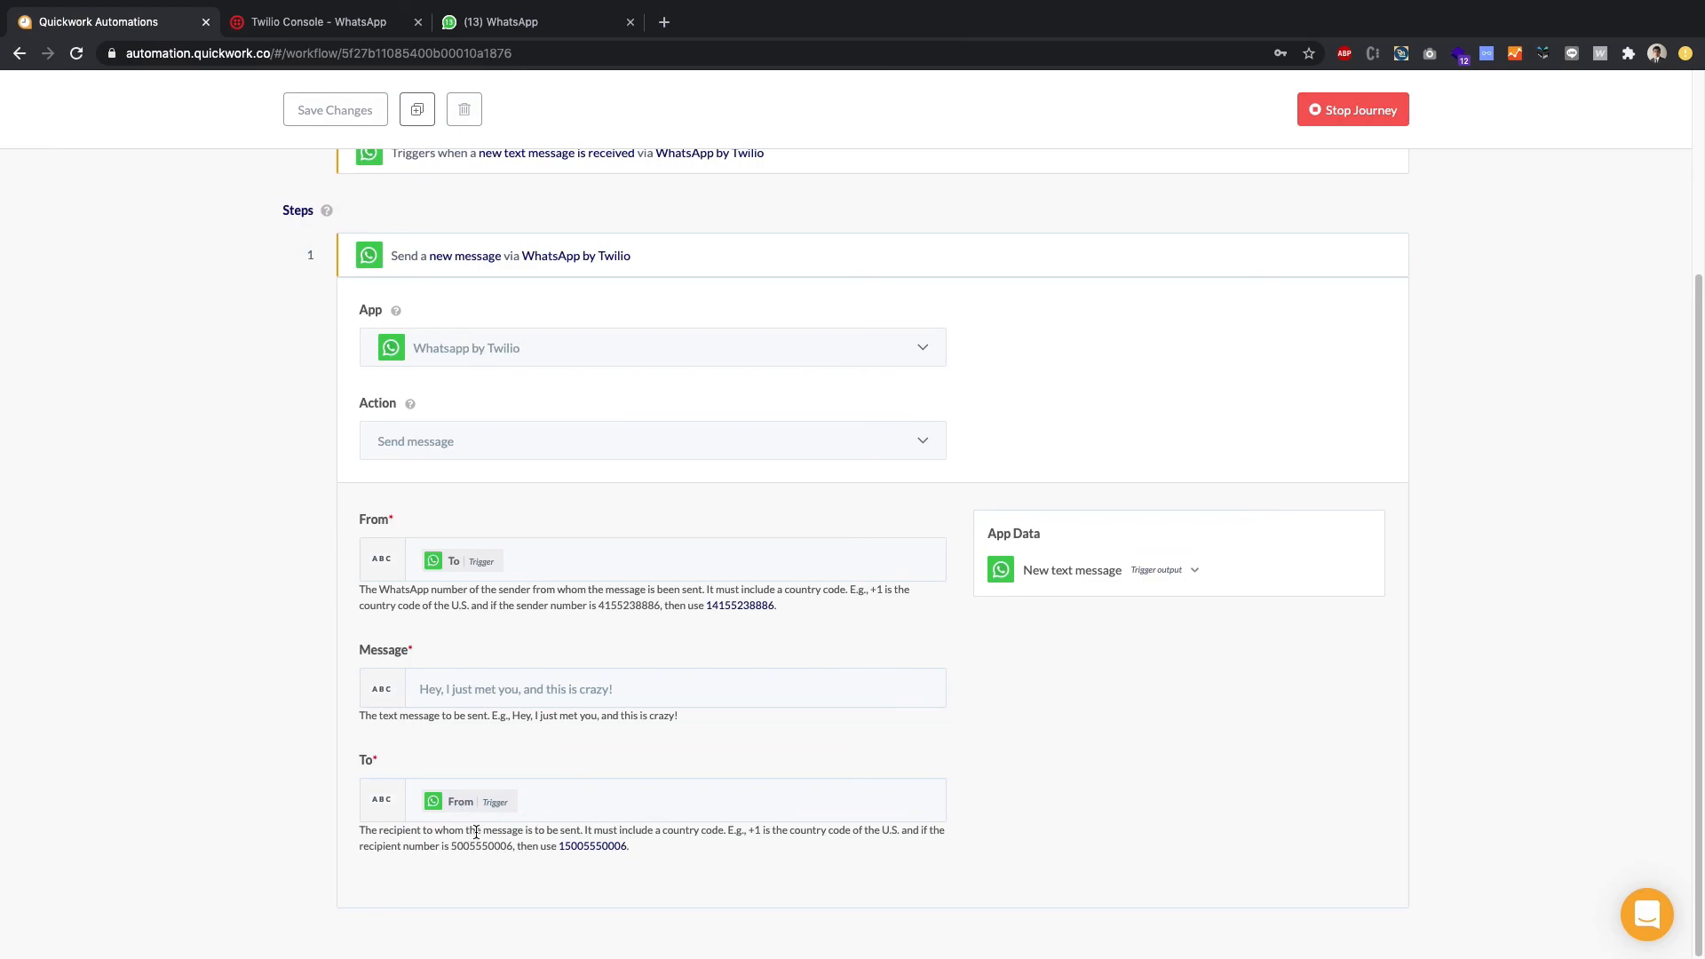
scroll(482, 821, "up", 1)
scroll(479, 822, "up", 2)
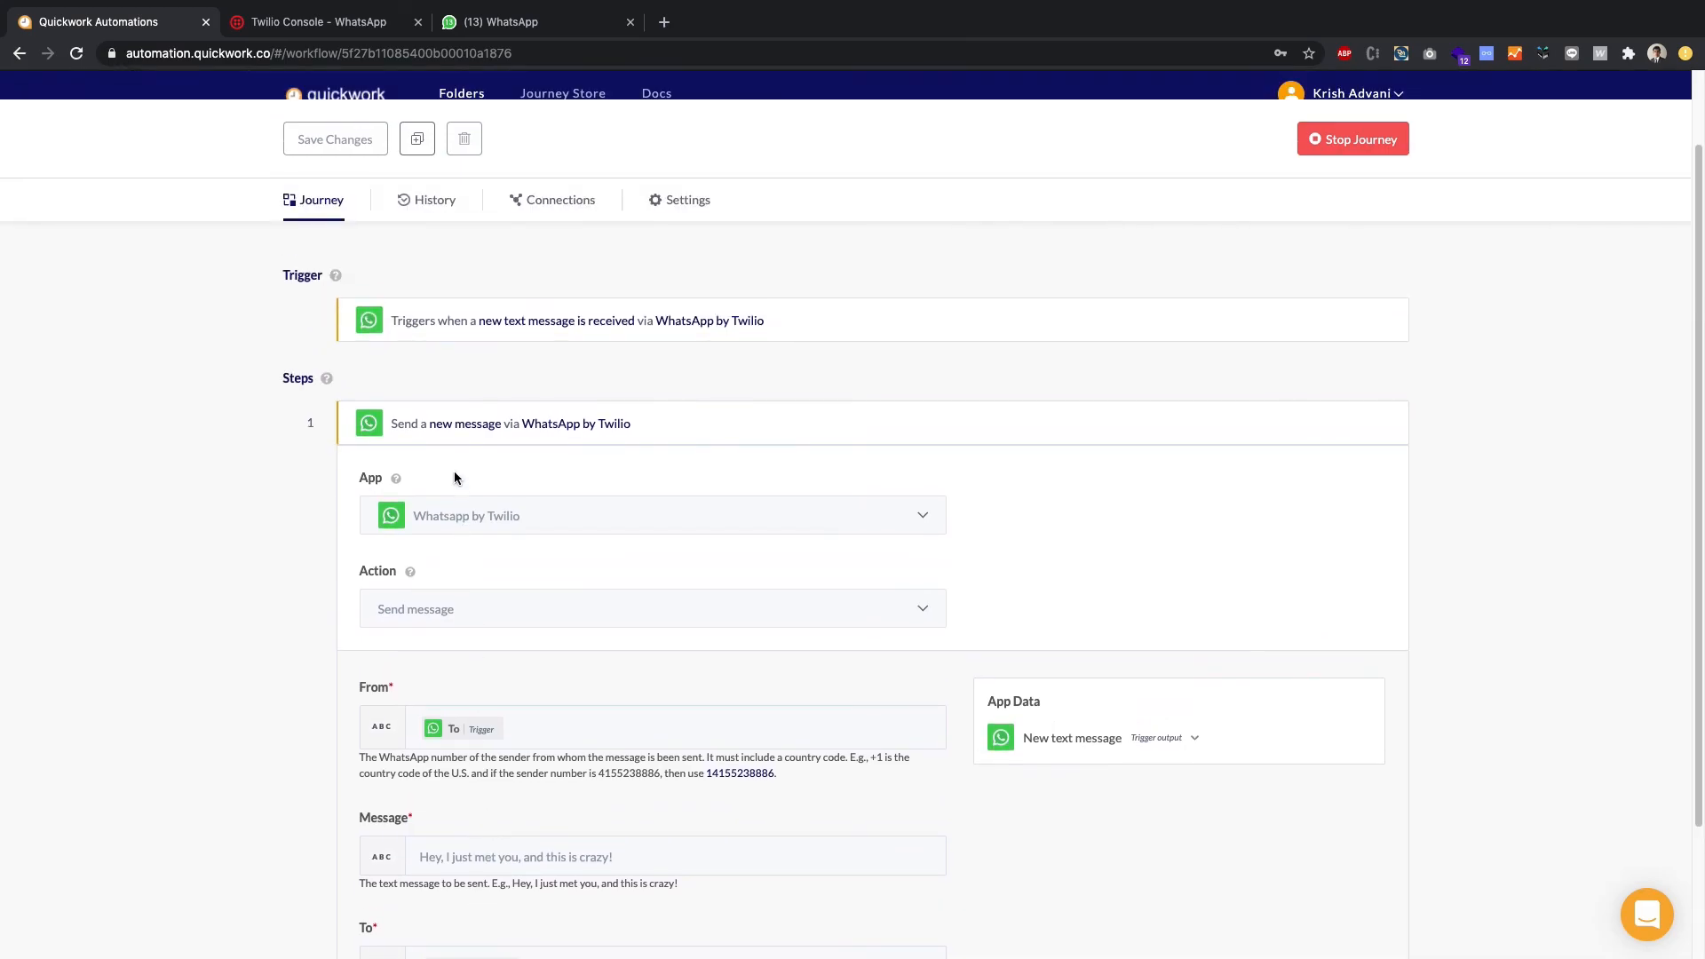
left_click(456, 439)
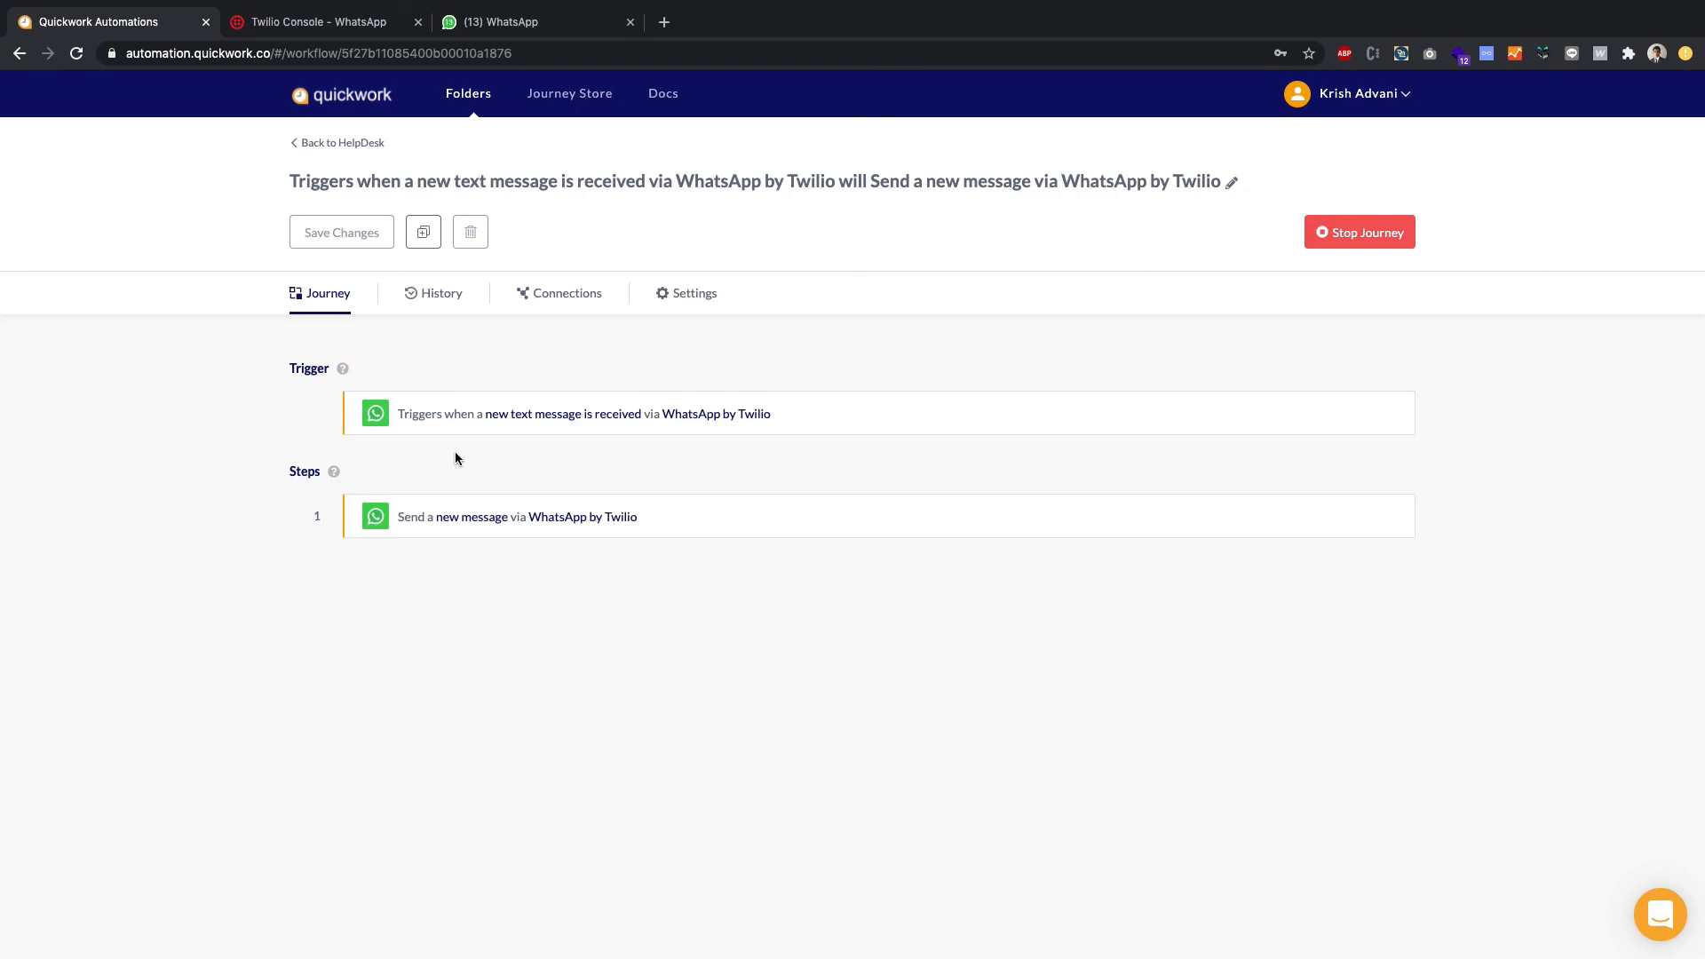
key("super+shift+5")
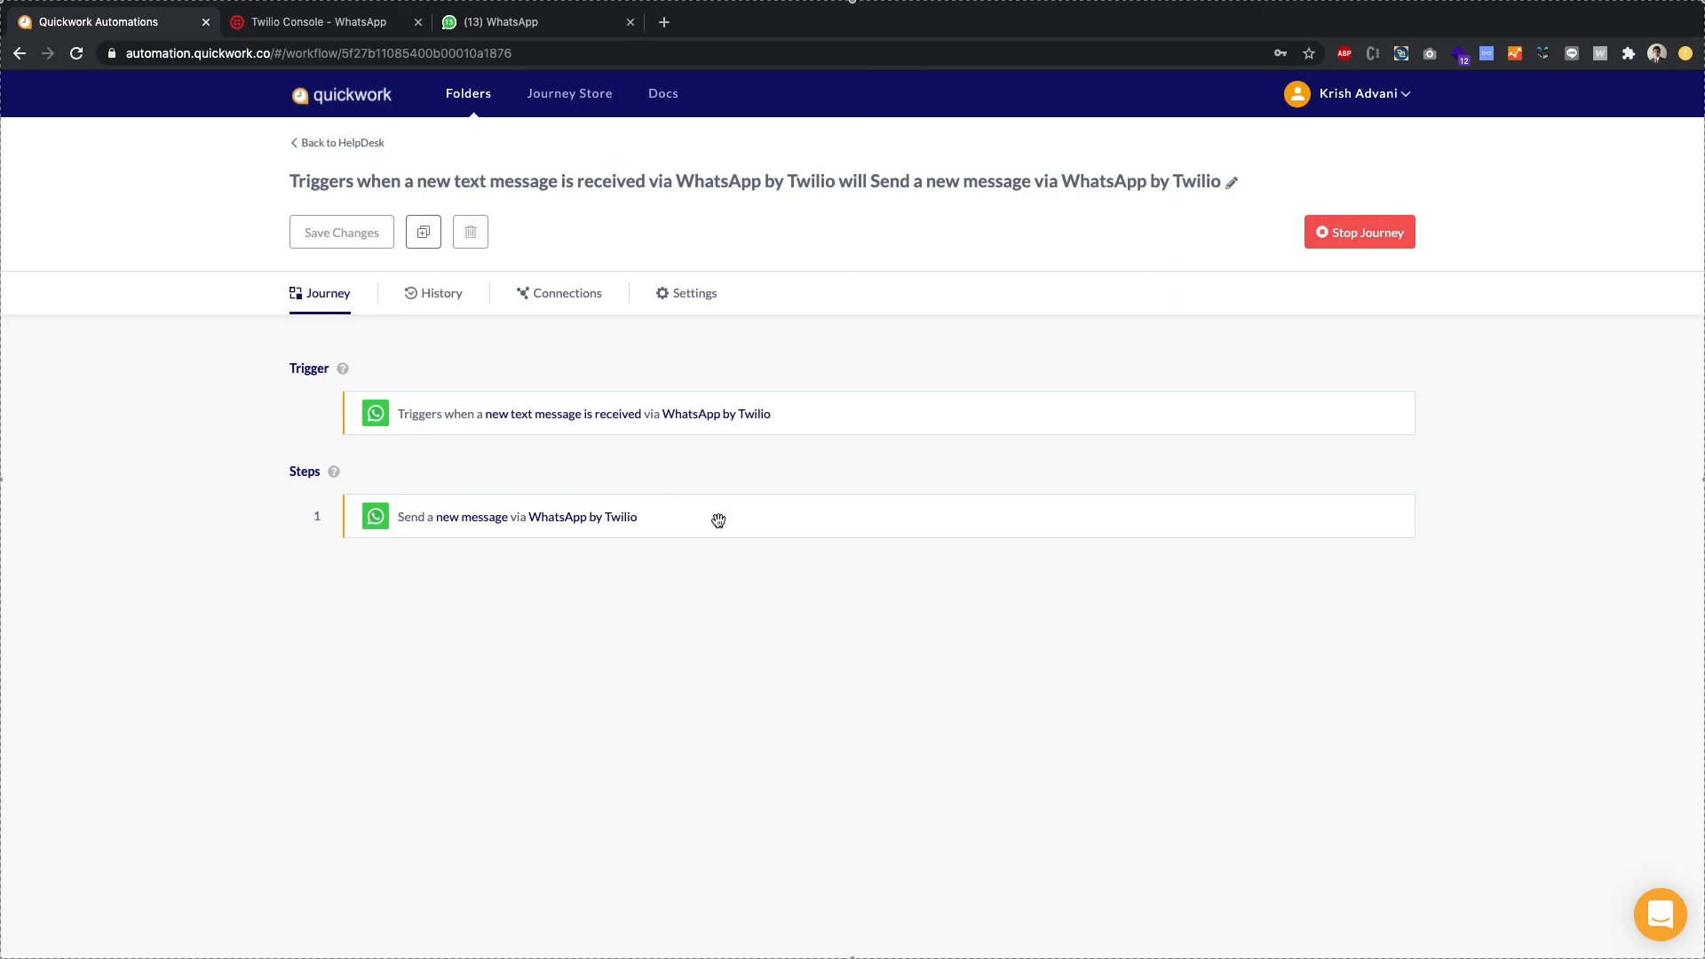